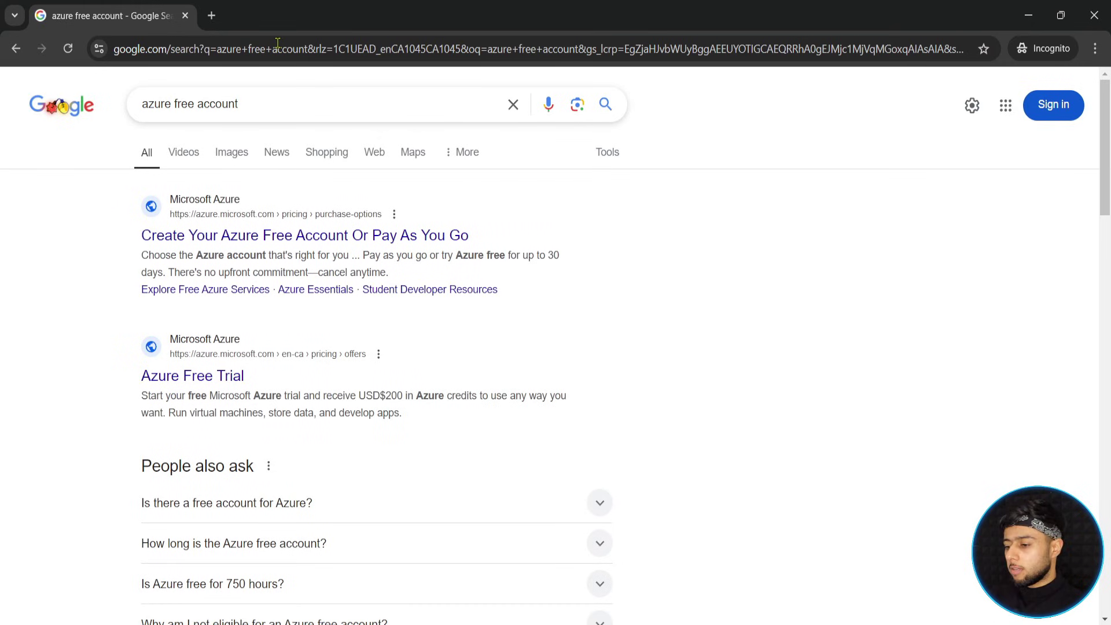
Open the Microsoft Azure search result "Create Your Azure Free Account Or Pay As You Go"
{"action": "mouse_move", "coordinate": [104, 200]}
{"action": "left_mouse_down"}
{"action": "mouse_move", "coordinate": [531, 258]}
{"action": "mouse_move", "coordinate": [559, 275]}
{"action": "left_mouse_up"}
{"action": "left_click_drag", "start_coordinate": [474, 236], "coordinate": [597, 204]}
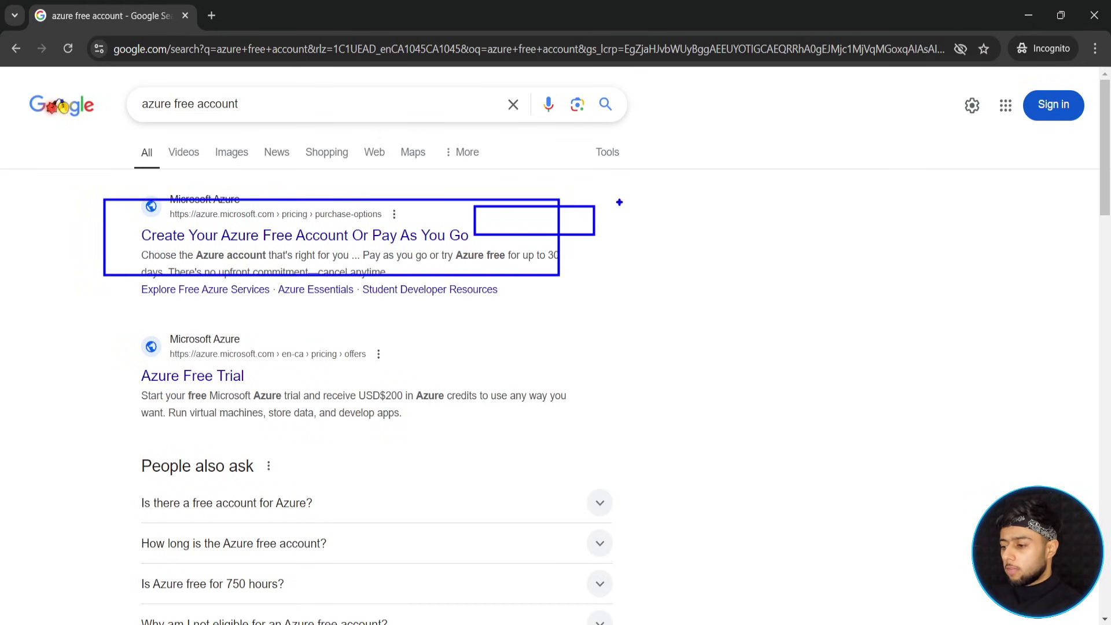
{"action": "key", "text": "Escape"}
{"action": "left_click", "coordinate": [384, 242]}
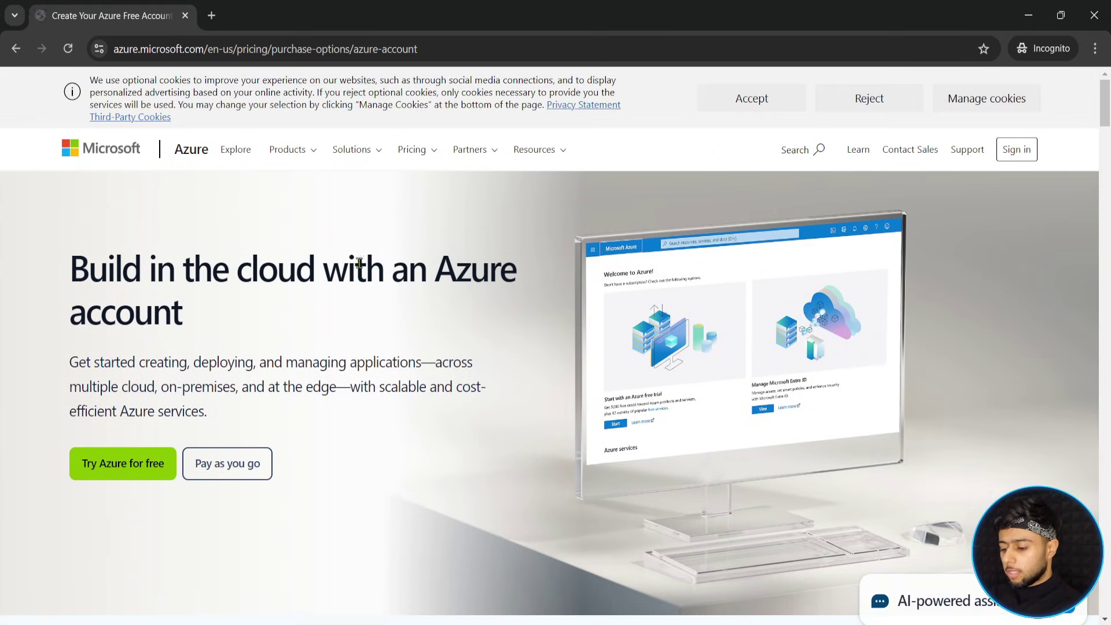
Start the sign-up for trying Azure for free from the Azure account page
{"action": "left_click_drag", "start_coordinate": [45, 431], "coordinate": [183, 493]}
{"action": "mouse_move", "coordinate": [151, 442]}
{"action": "left_mouse_down"}
{"action": "mouse_move", "coordinate": [299, 380]}
{"action": "mouse_move", "coordinate": [478, 332]}
{"action": "left_mouse_up"}
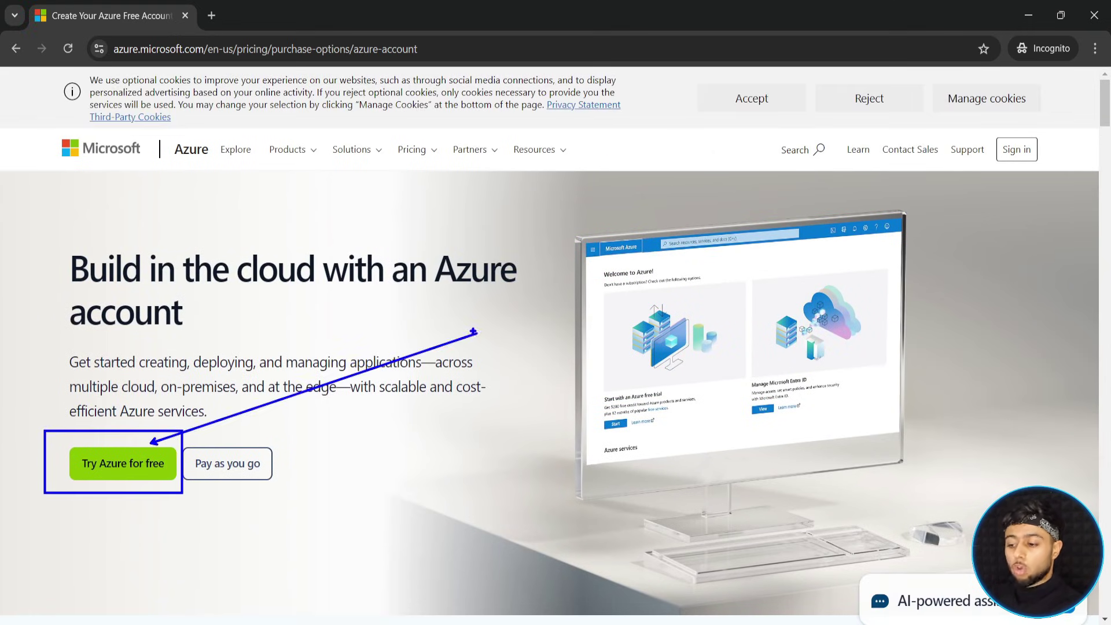
{"action": "key", "text": "Escape"}
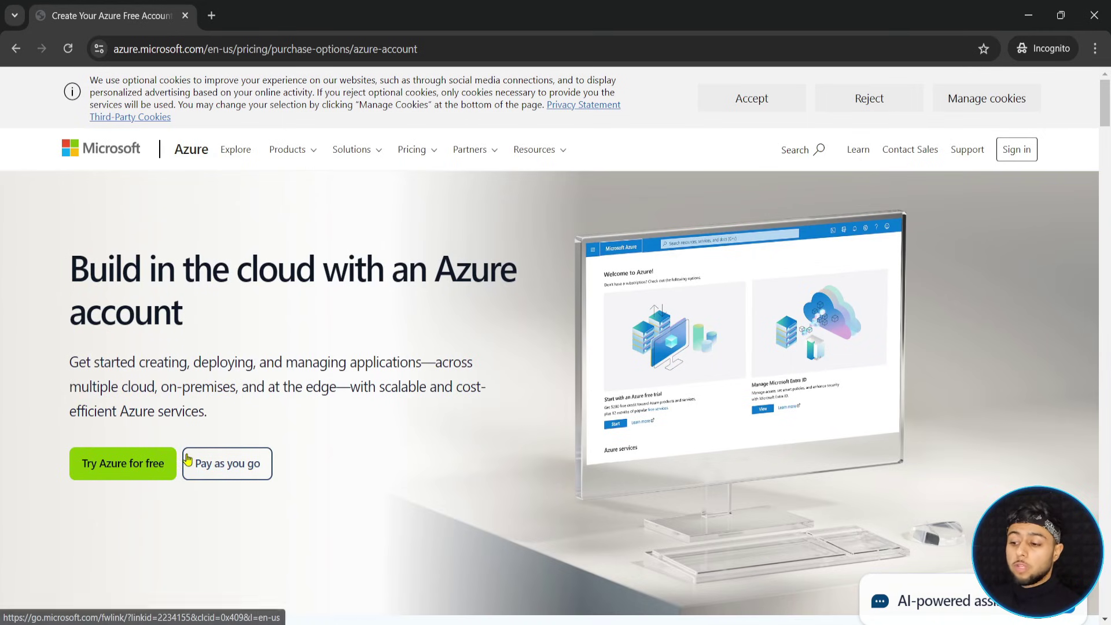
{"action": "left_click", "coordinate": [113, 467]}
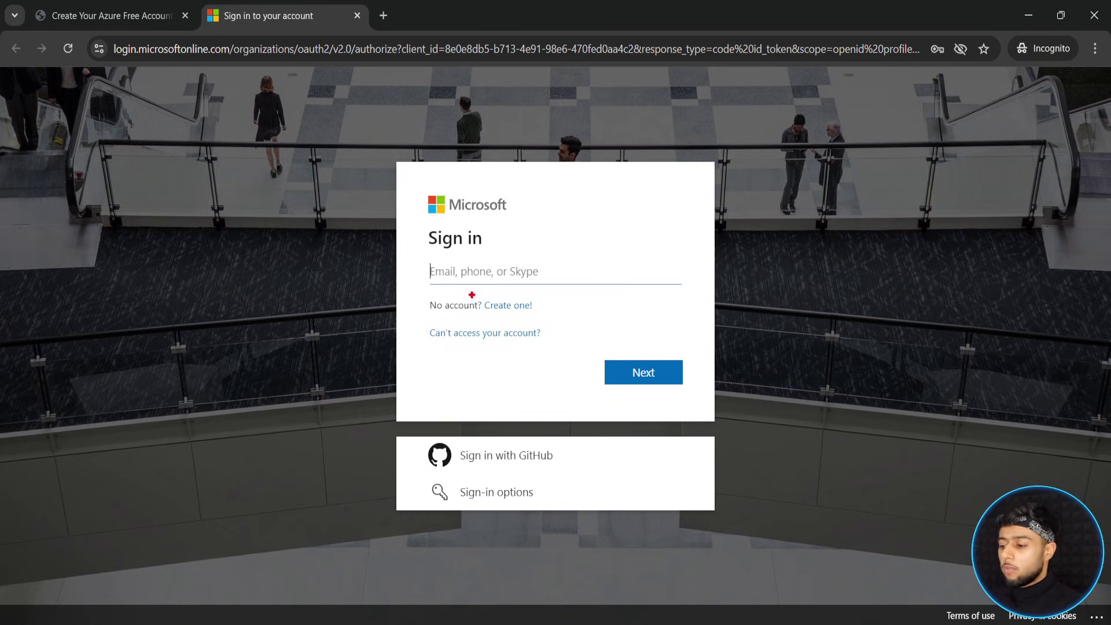
Go to the email field of the Microsoft sign-in form and review the Azure sign-up profile form
{"action": "mouse_move", "coordinate": [477, 291]}
{"action": "left_mouse_down"}
{"action": "mouse_move", "coordinate": [541, 319]}
{"action": "mouse_move", "coordinate": [638, 285]}
{"action": "left_mouse_up"}
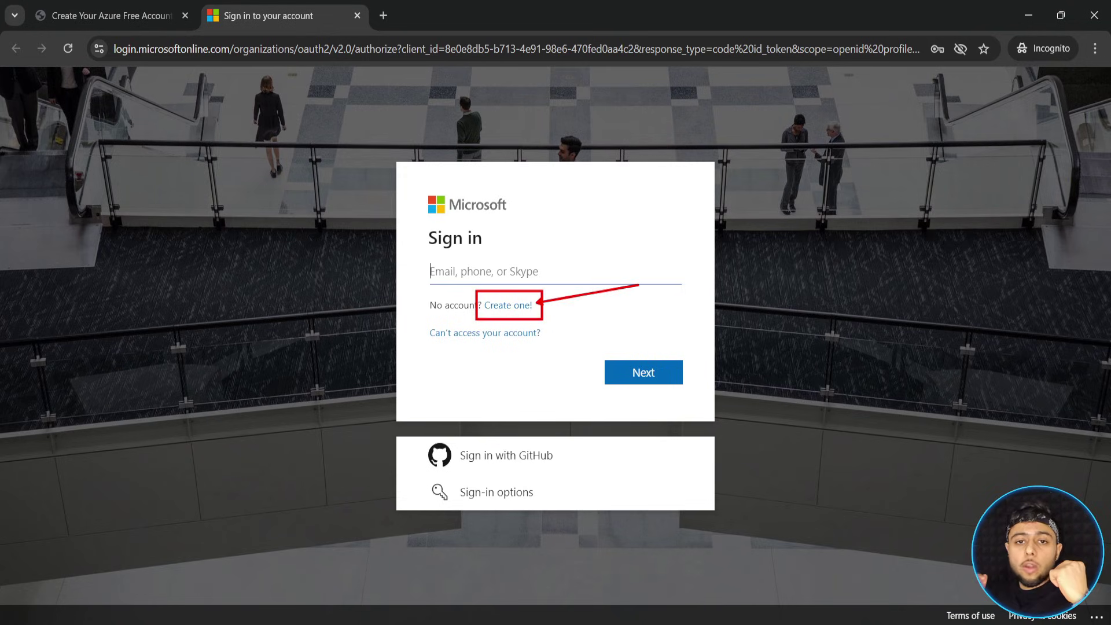
{"action": "key", "text": "Escape"}
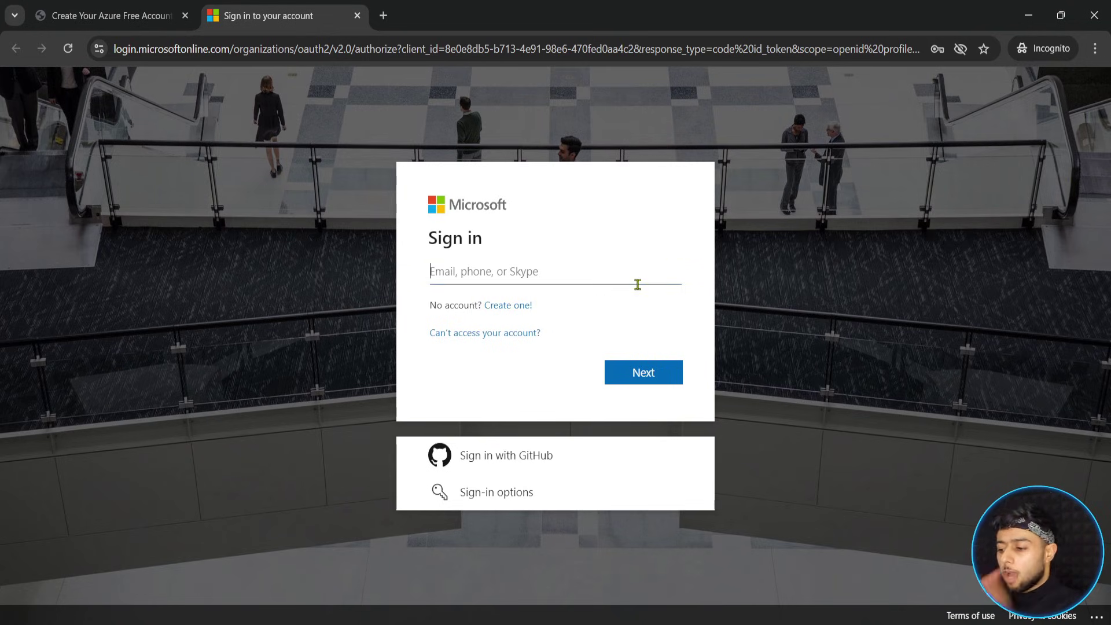
{"action": "left_click", "coordinate": [485, 271]}
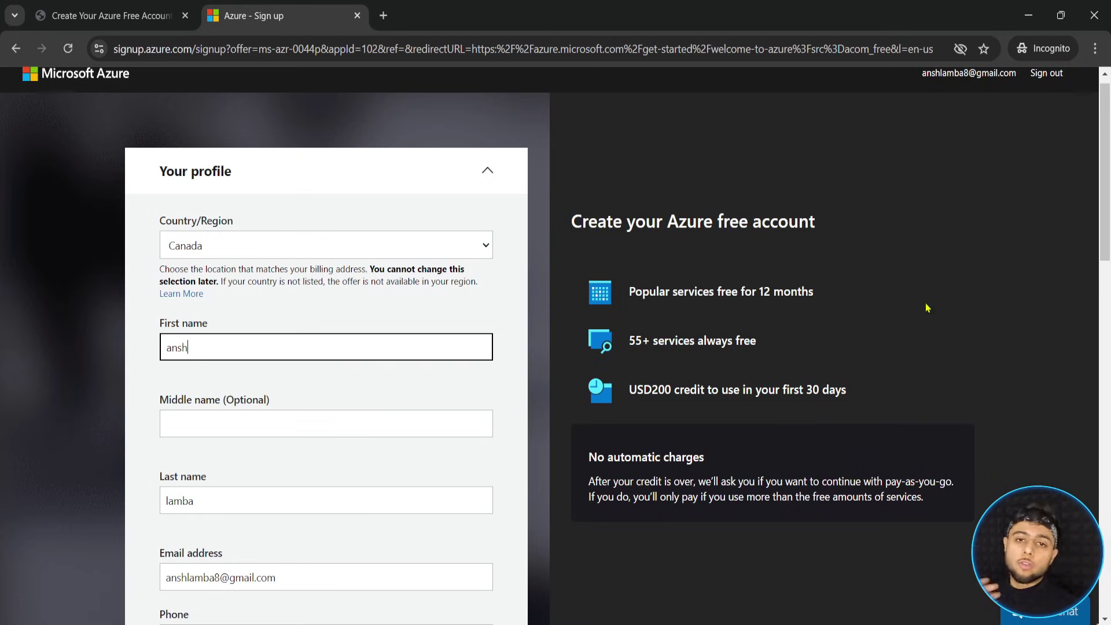
{"action": "scroll", "coordinate": [87, 459], "scroll_direction": "down", "scroll_amount": 15}
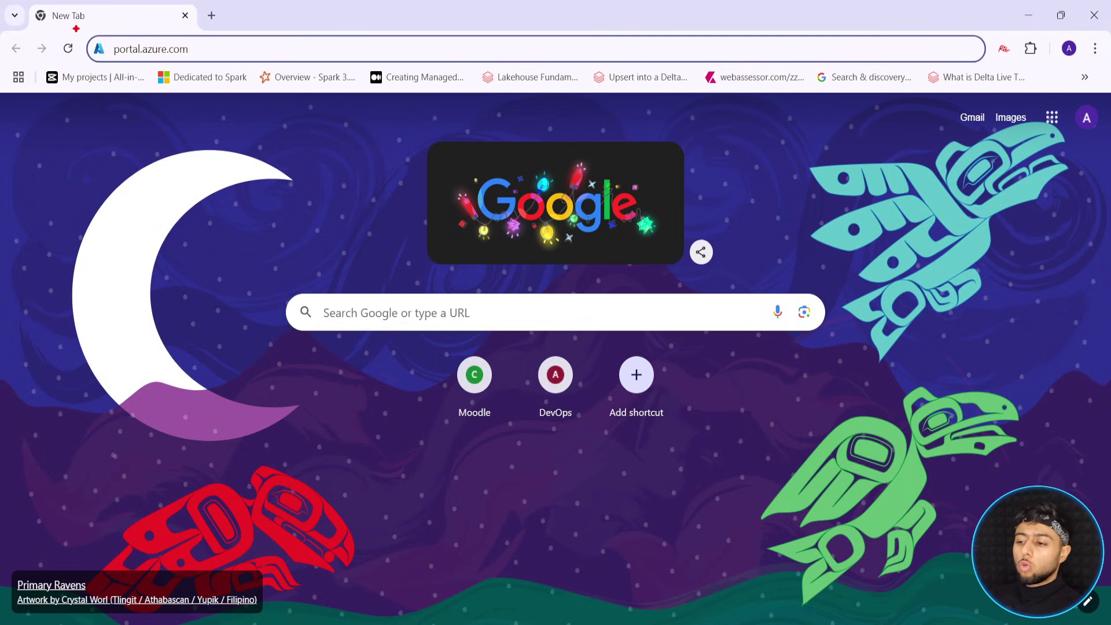
Open the Azure portal at portal.azure.com
{"action": "left_click_drag", "start_coordinate": [76, 28], "coordinate": [209, 57]}
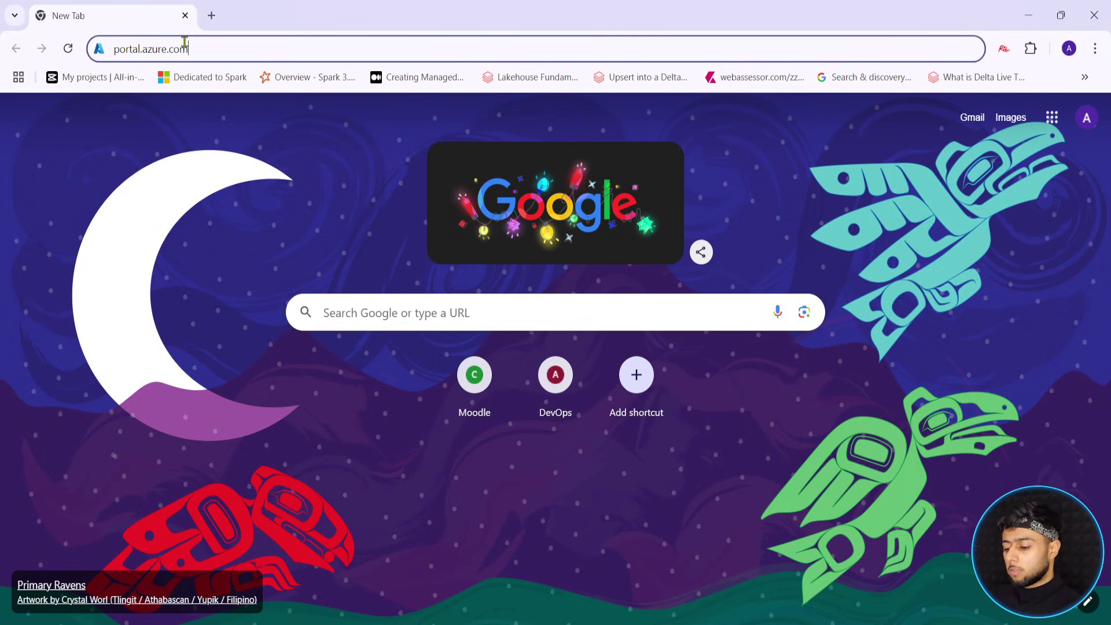
{"action": "mouse_move", "coordinate": [79, 31]}
{"action": "left_mouse_down"}
{"action": "mouse_move", "coordinate": [134, 74]}
{"action": "mouse_move", "coordinate": [206, 75]}
{"action": "mouse_move", "coordinate": [341, 214]}
{"action": "left_mouse_up"}
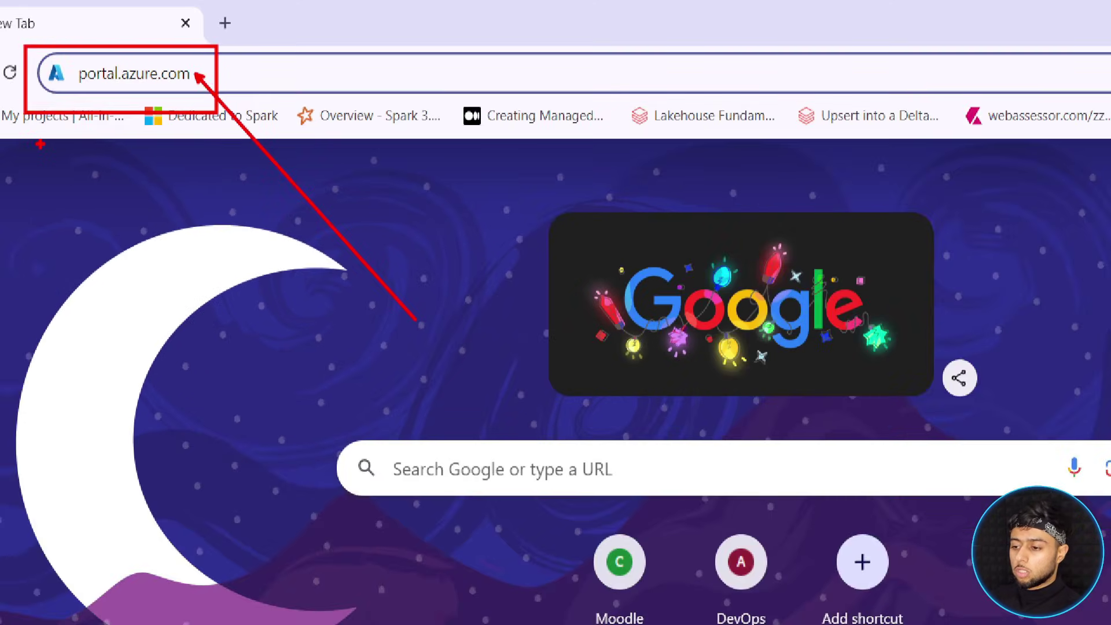
{"action": "left_click_drag", "start_coordinate": [0, 192], "coordinate": [386, 24]}
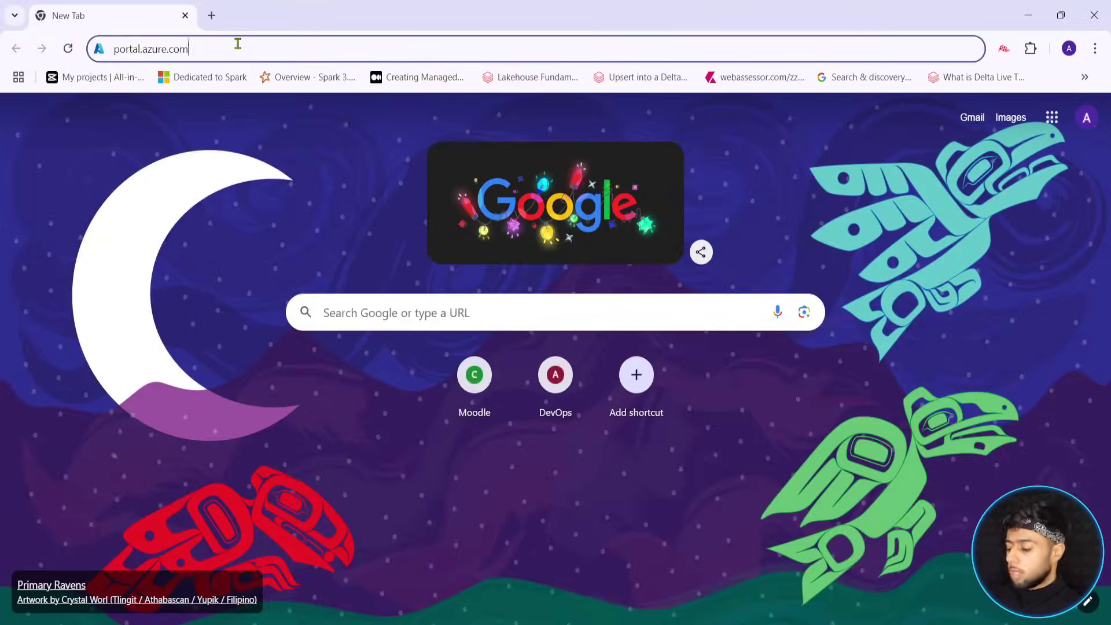
{"action": "key", "text": "Return"}
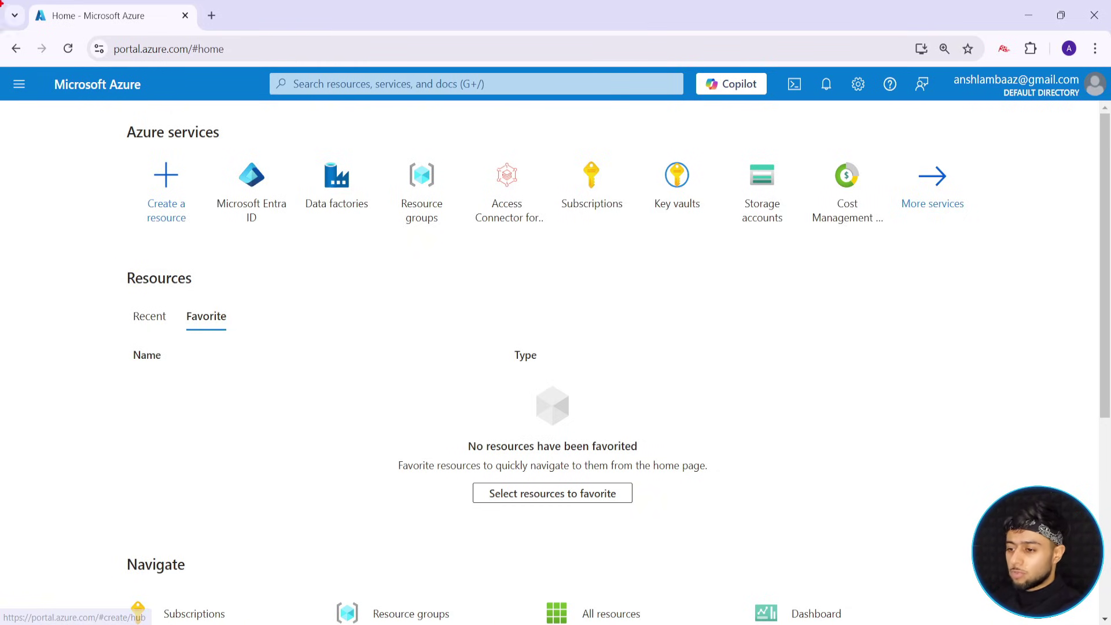
{"action": "left_click_drag", "start_coordinate": [28, 168], "coordinate": [30, 276]}
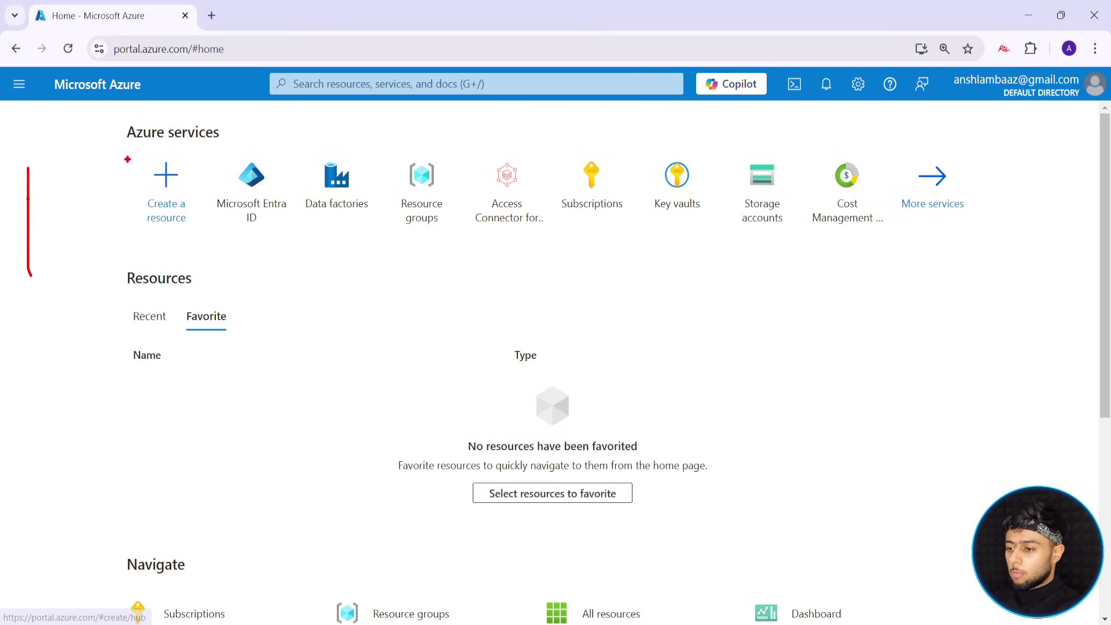
{"action": "mouse_move", "coordinate": [50, 139]}
{"action": "left_mouse_down"}
{"action": "mouse_move", "coordinate": [410, 198]}
{"action": "mouse_move", "coordinate": [962, 384]}
{"action": "mouse_move", "coordinate": [1039, 598]}
{"action": "left_mouse_up"}
{"action": "left_click_drag", "start_coordinate": [813, 322], "coordinate": [1014, 218]}
{"action": "key", "text": "Escape"}
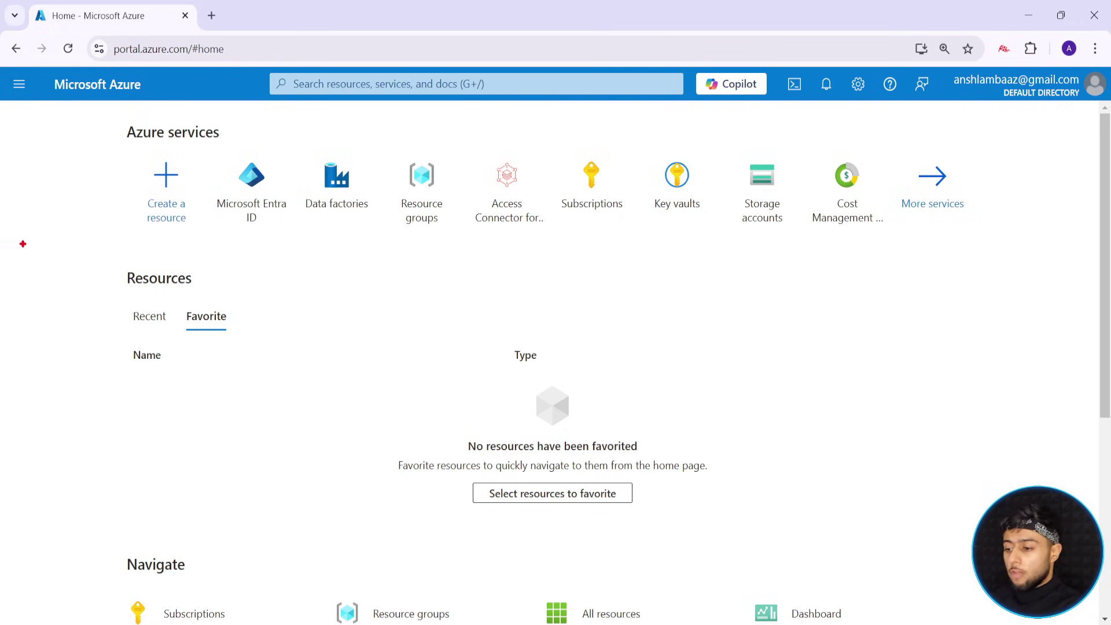
{"action": "mouse_move", "coordinate": [104, 117]}
{"action": "left_mouse_down"}
{"action": "mouse_move", "coordinate": [550, 260]}
{"action": "mouse_move", "coordinate": [962, 259]}
{"action": "left_mouse_up"}
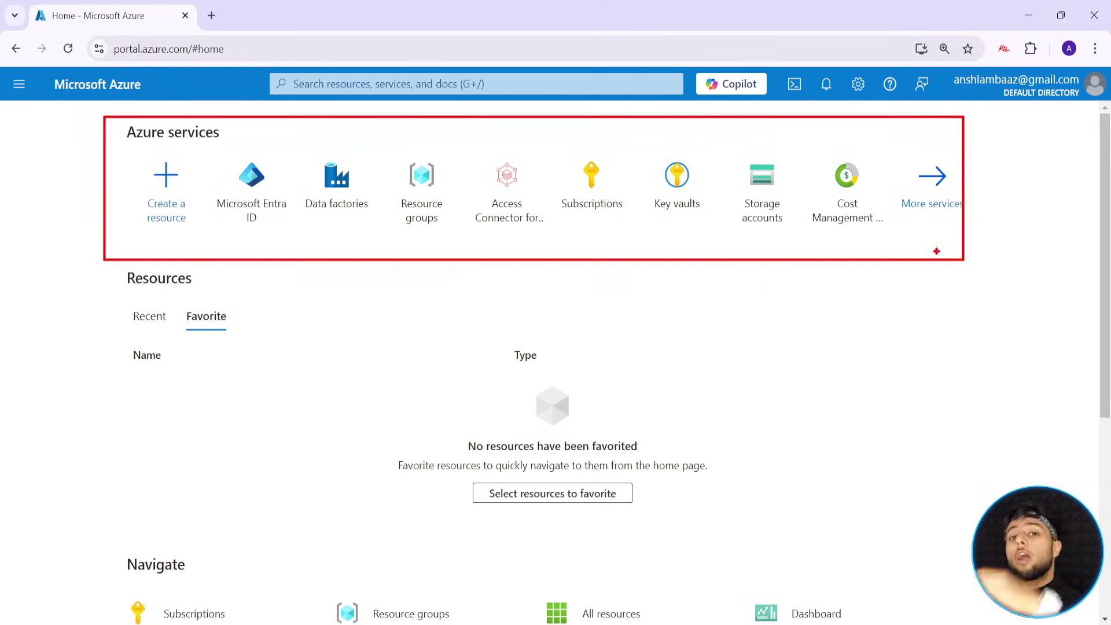
{"action": "left_click_drag", "start_coordinate": [857, 240], "coordinate": [982, 391]}
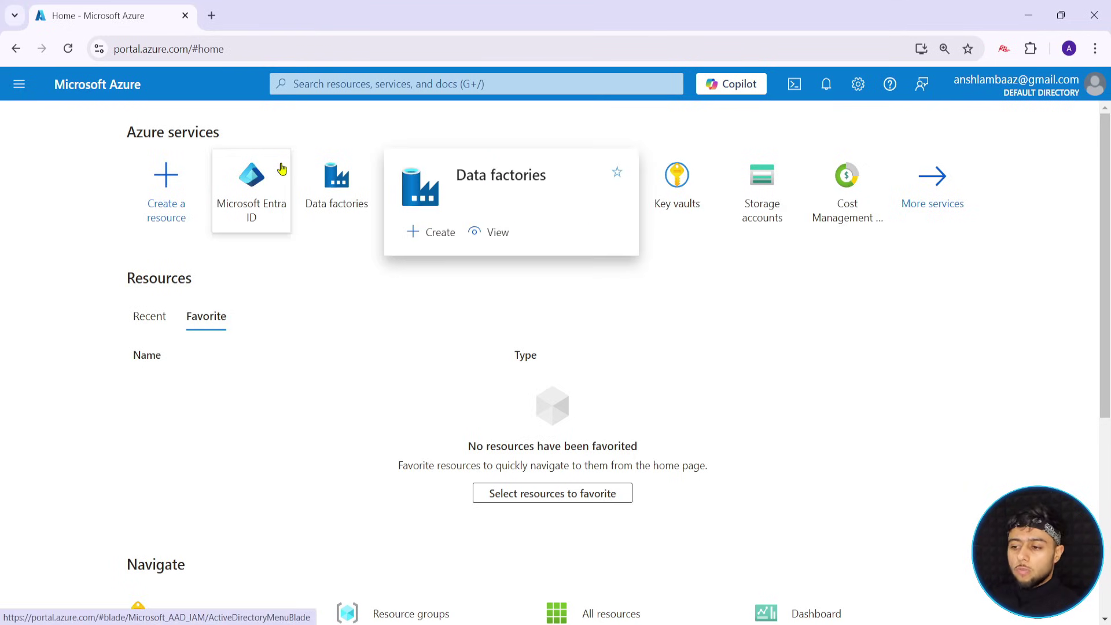
Look over the portal menu and its favourite services, and close it again
{"action": "left_click", "coordinate": [18, 87]}
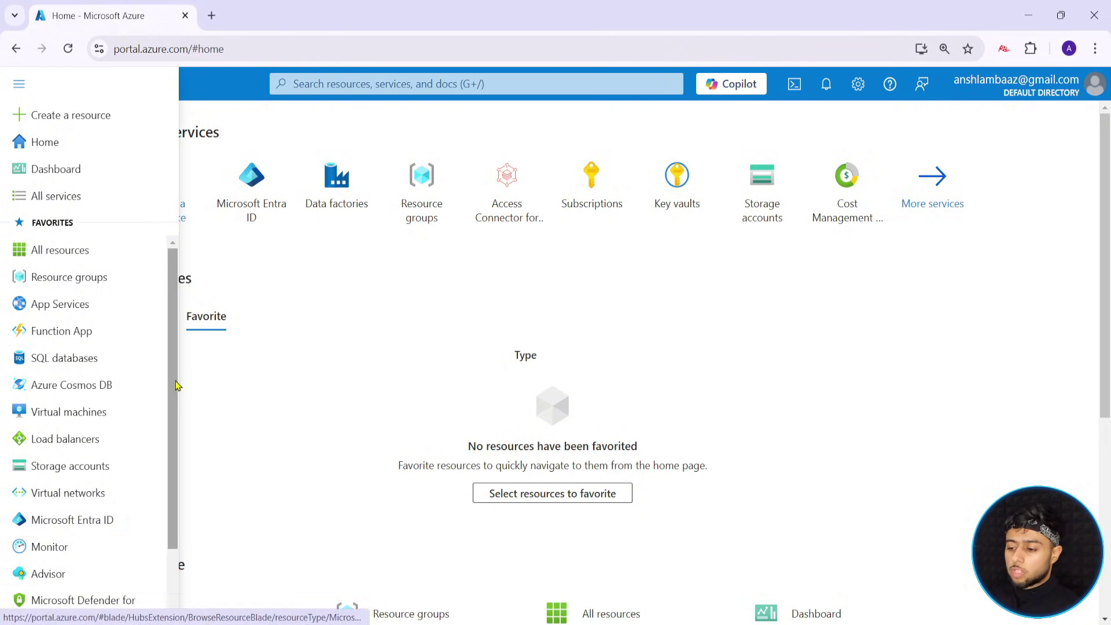
{"action": "mouse_move", "coordinate": [173, 384]}
{"action": "left_mouse_down"}
{"action": "mouse_move", "coordinate": [177, 465]}
{"action": "mouse_move", "coordinate": [178, 383]}
{"action": "left_mouse_up"}
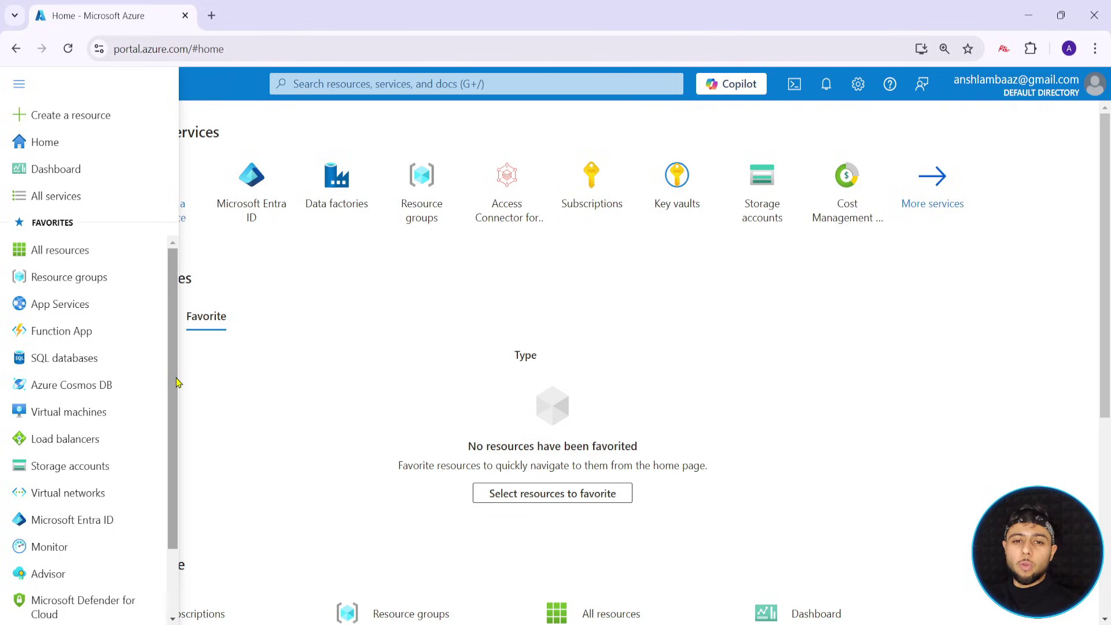
{"action": "left_click", "coordinate": [232, 387]}
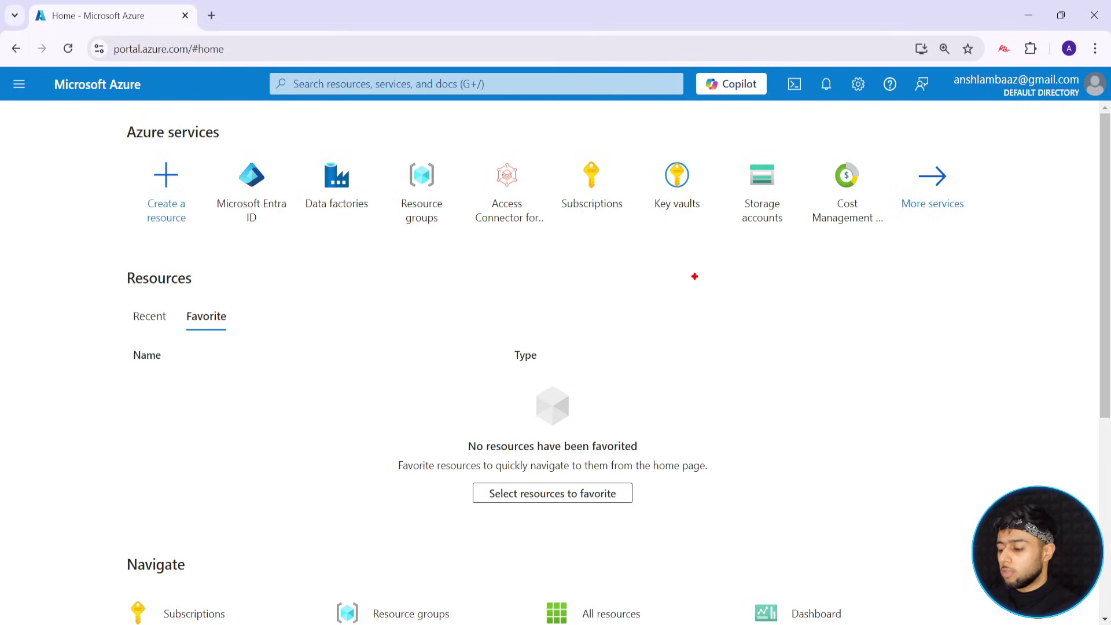
{"action": "type", "text": "t"}
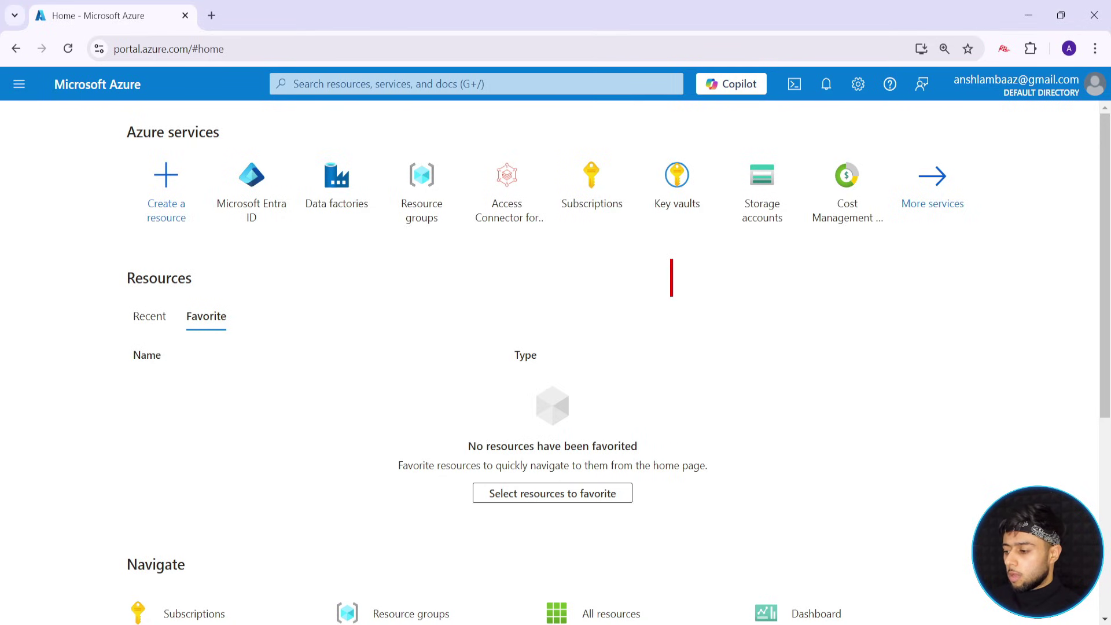
{"action": "type", "text": "Resourc"}
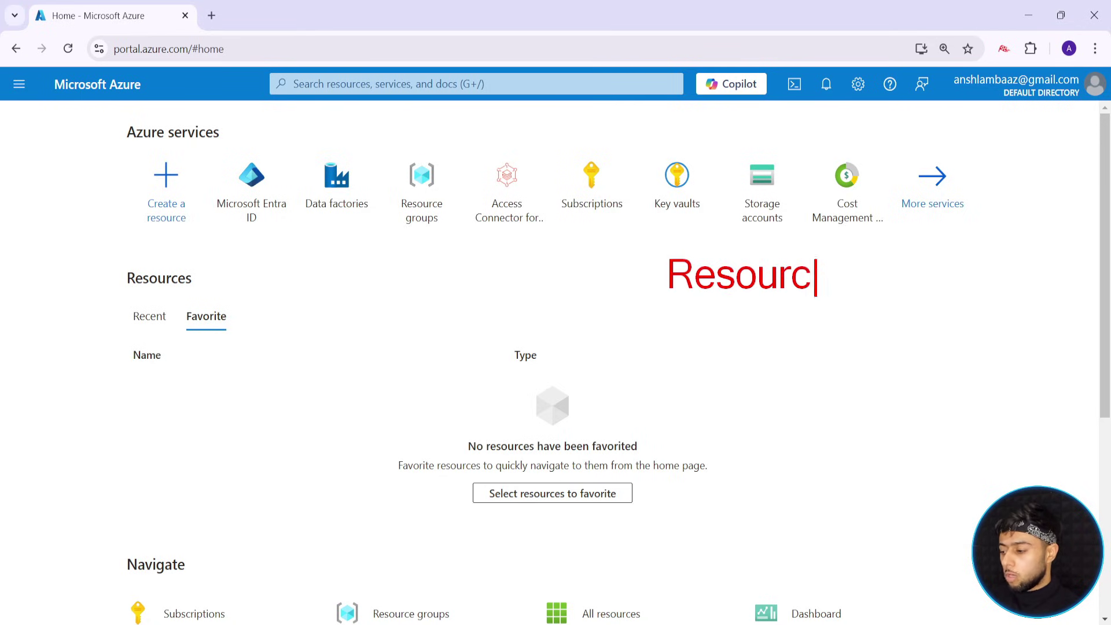
{"action": "type", "text": "e Group"}
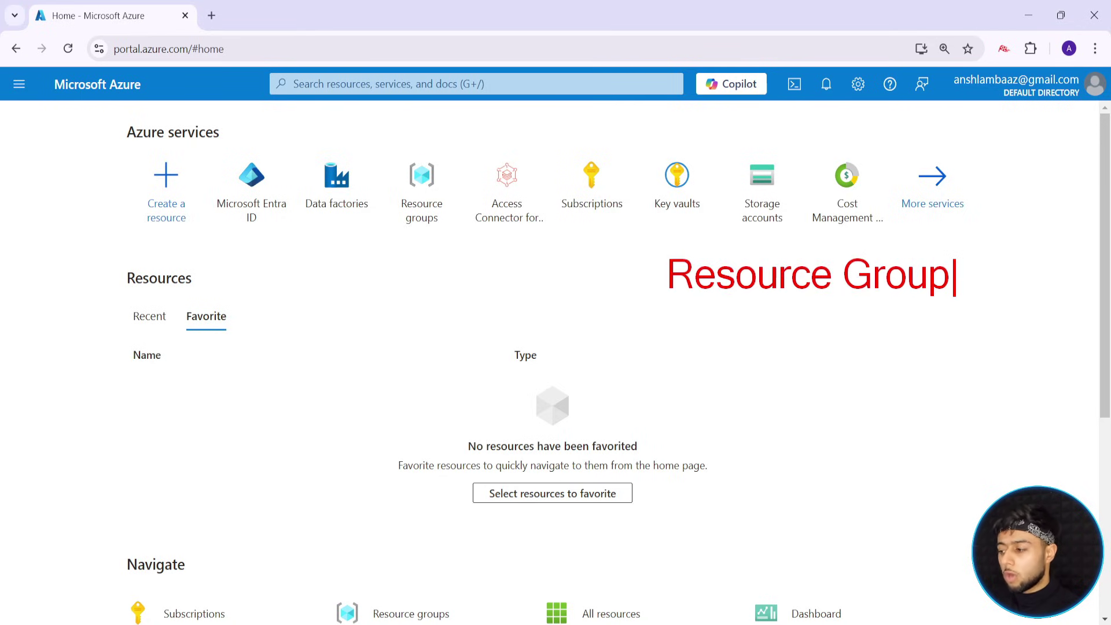
{"action": "key", "text": "Escape"}
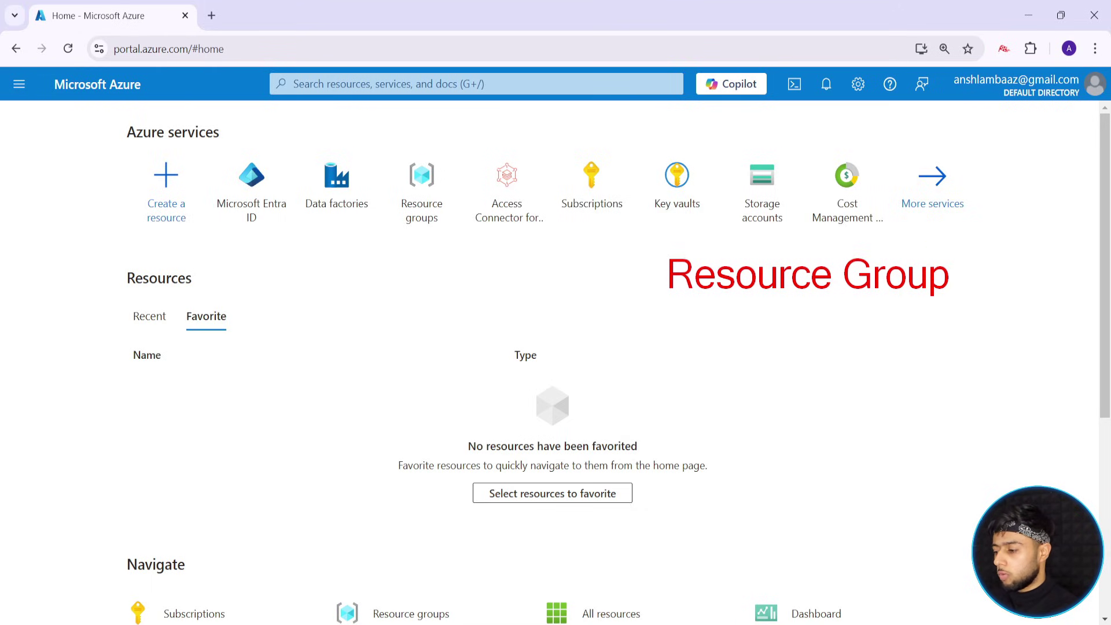
{"action": "key", "text": "g"}
{"action": "mouse_move", "coordinate": [642, 229]}
{"action": "left_mouse_down"}
{"action": "mouse_move", "coordinate": [1007, 315]}
{"action": "mouse_move", "coordinate": [982, 310]}
{"action": "mouse_move", "coordinate": [982, 398]}
{"action": "left_mouse_up"}
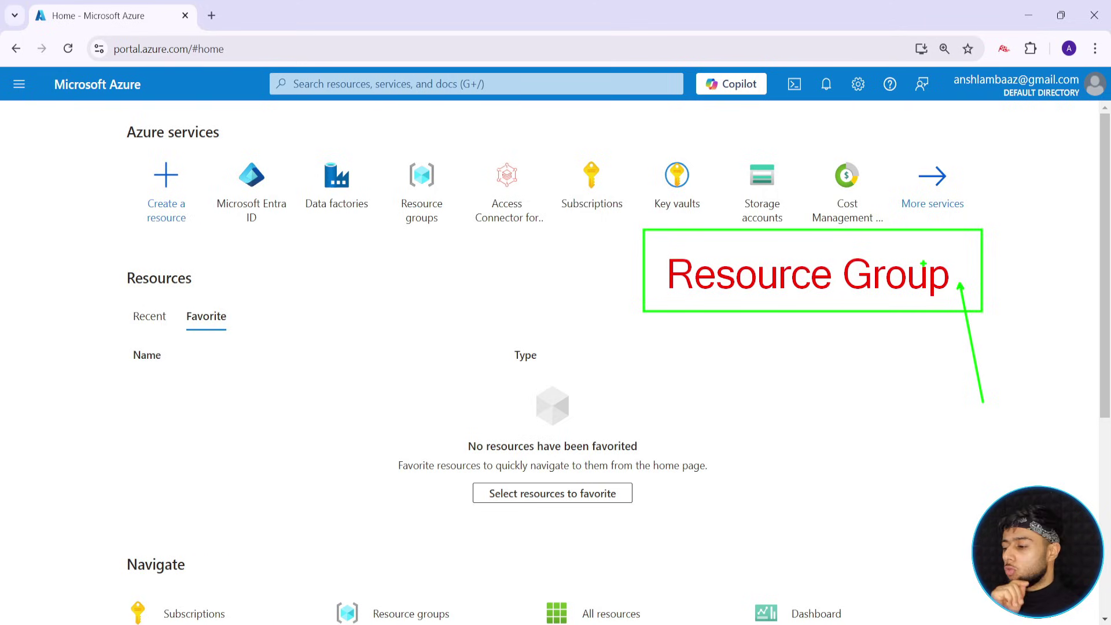
{"action": "key", "text": "Escape"}
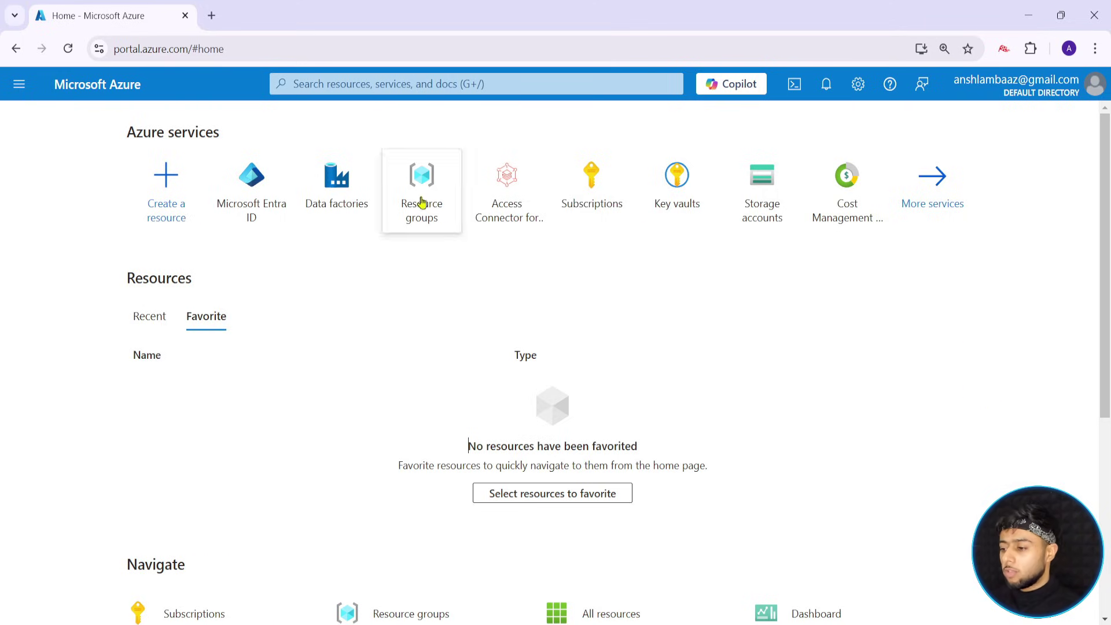
{"action": "left_click", "coordinate": [366, 83]}
{"action": "type", "text": "res"}
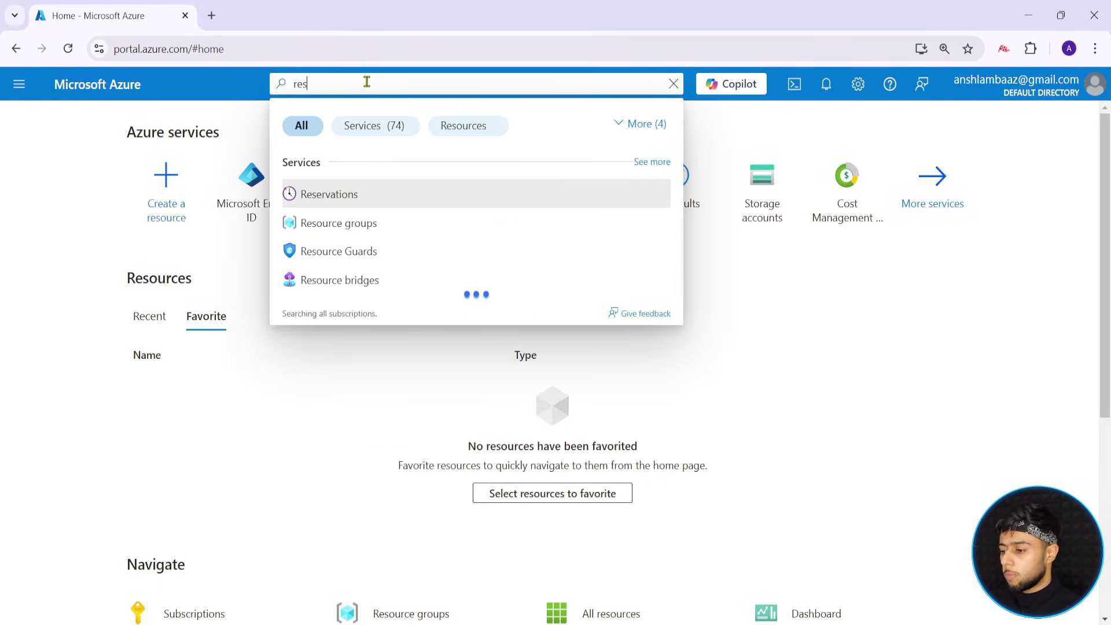
{"action": "left_click", "coordinate": [404, 231]}
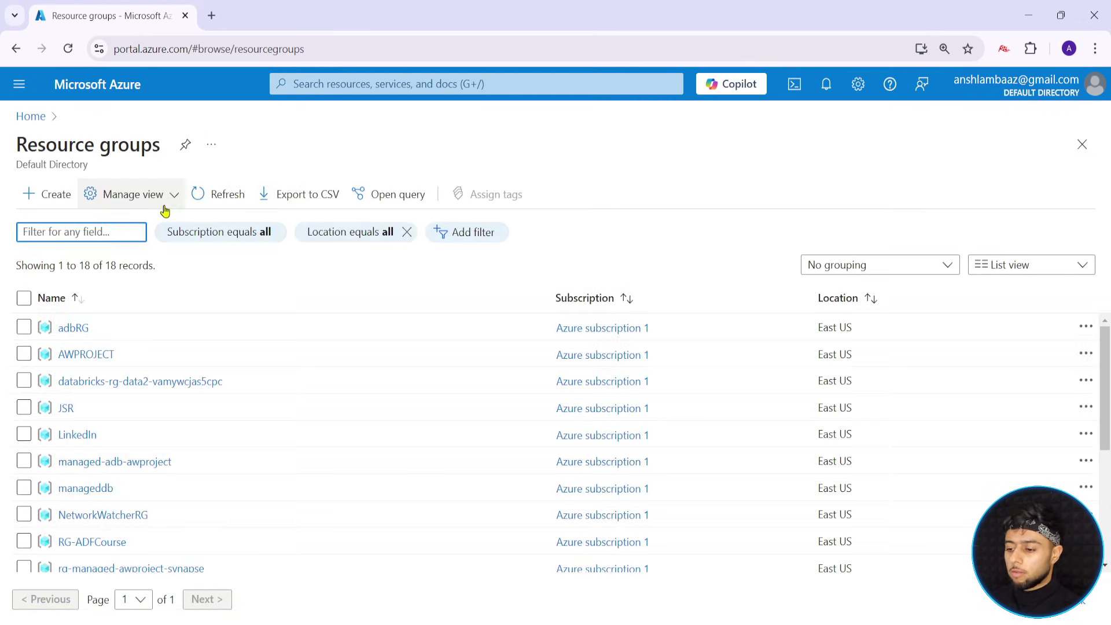
{"action": "left_click", "coordinate": [49, 196]}
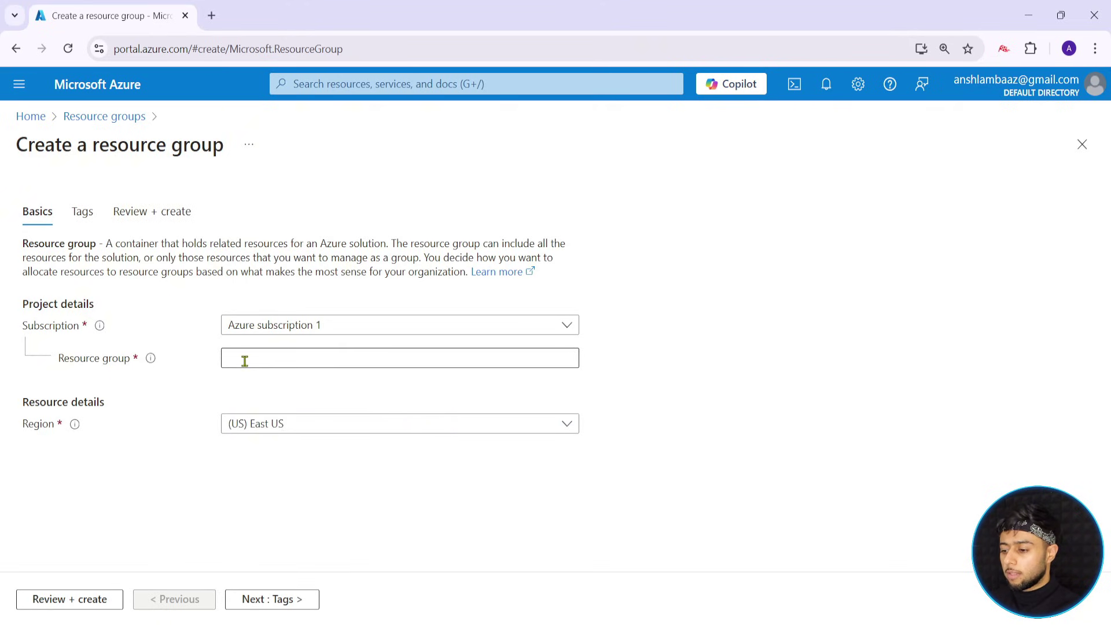
{"action": "left_click", "coordinate": [30, 117]}
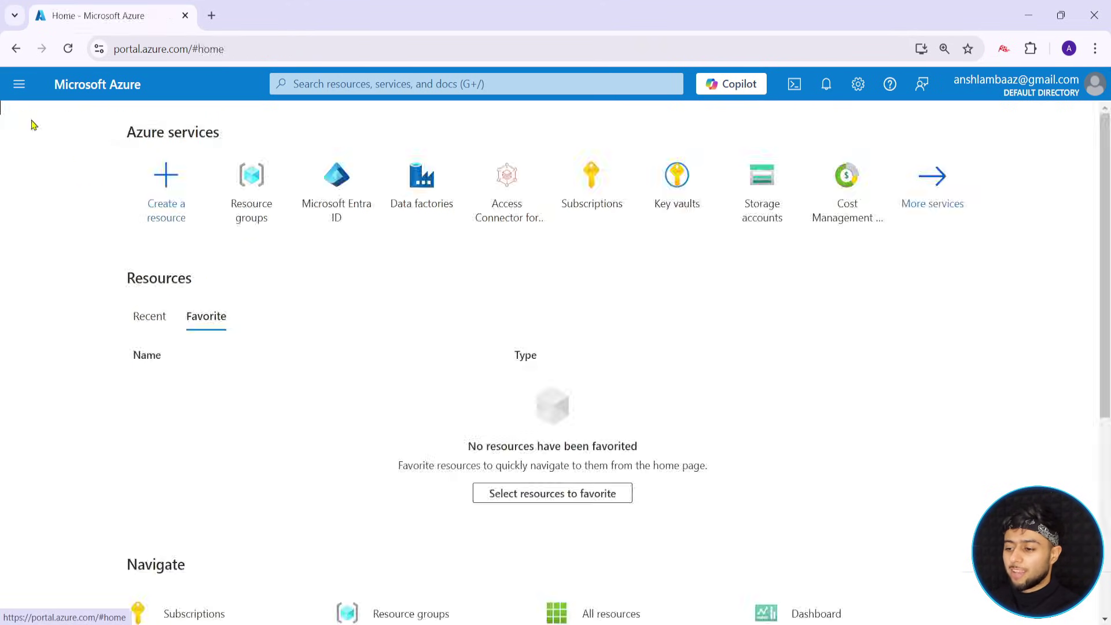
Search the Azure portal for "res" and open the Resource groups service
{"action": "left_click", "coordinate": [366, 87]}
{"action": "type", "text": "s"}
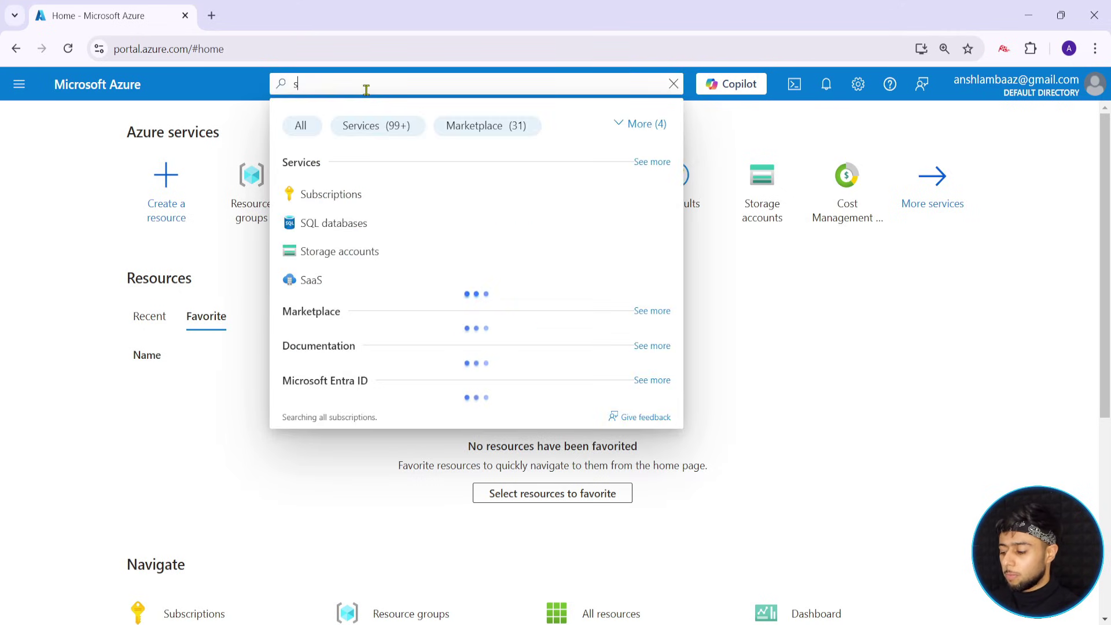
{"action": "key", "text": "BackSpace"}
{"action": "type", "text": "res"}
{"action": "left_click", "coordinate": [371, 227]}
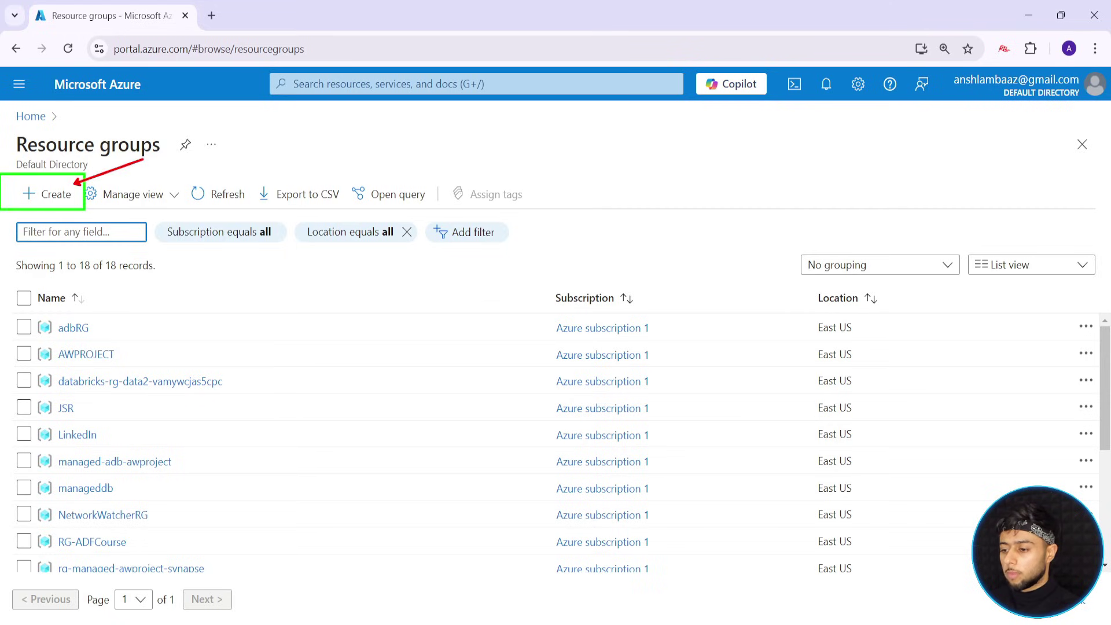
Start a new resource group in Azure subscription 1 and name it RG-Synapse-Course
{"action": "left_click", "coordinate": [42, 196]}
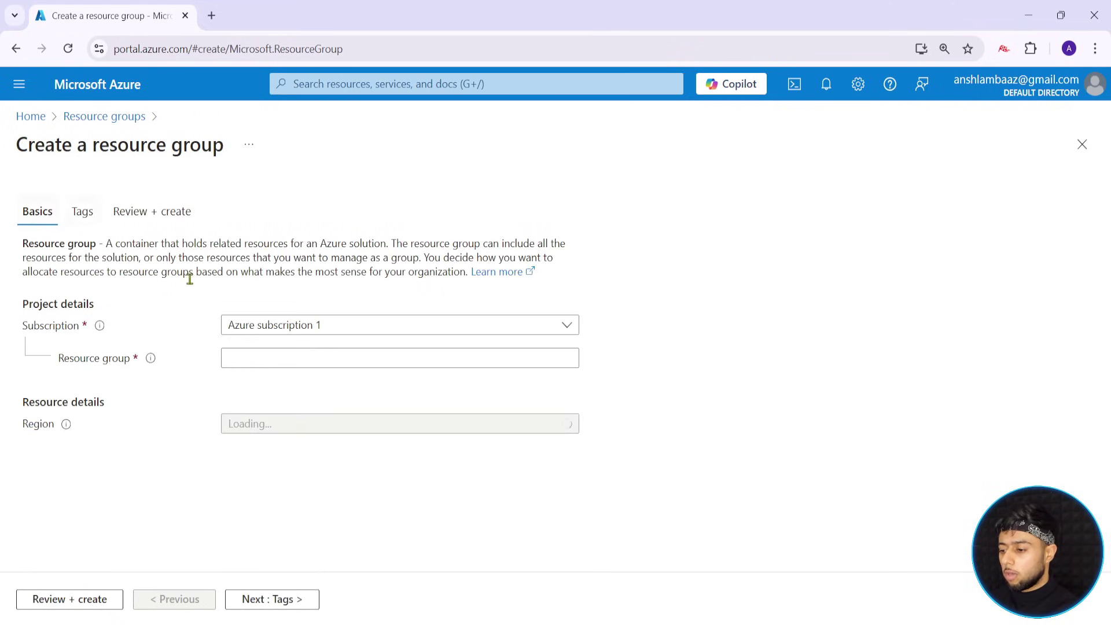
{"action": "left_click", "coordinate": [274, 356]}
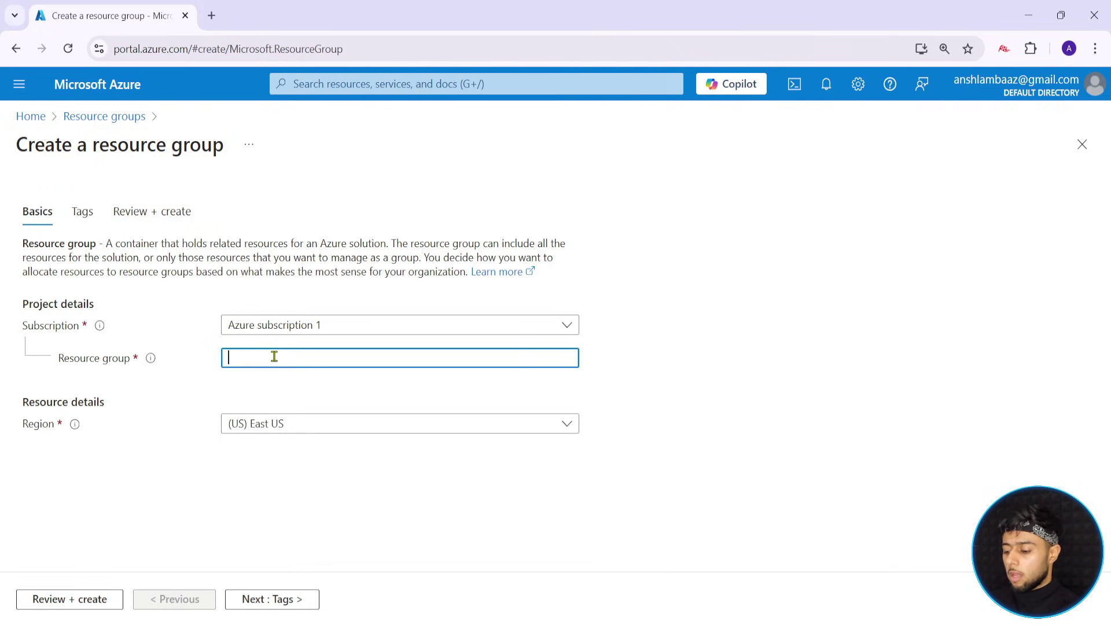
{"action": "type", "text": "RG"}
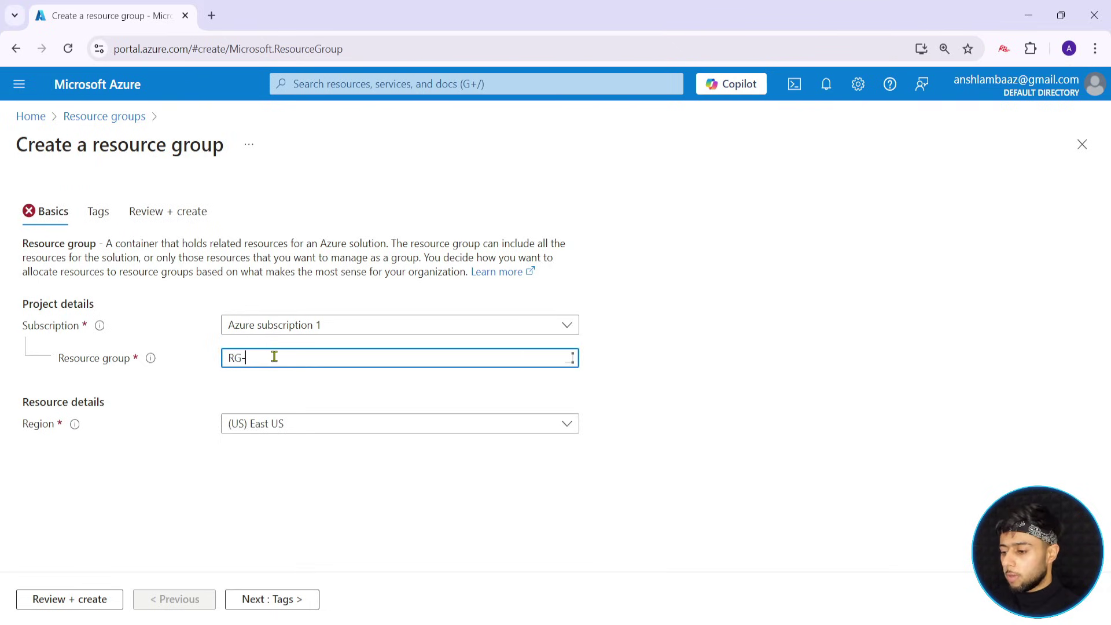
{"action": "type", "text": "-Synapse"}
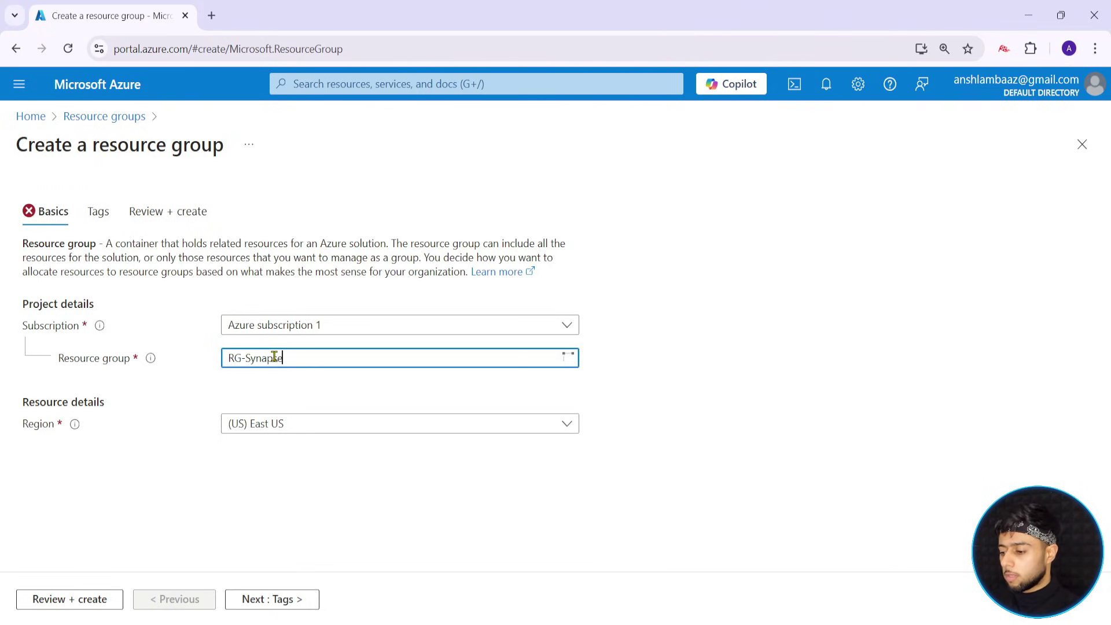
{"action": "type", "text": "-Corus"}
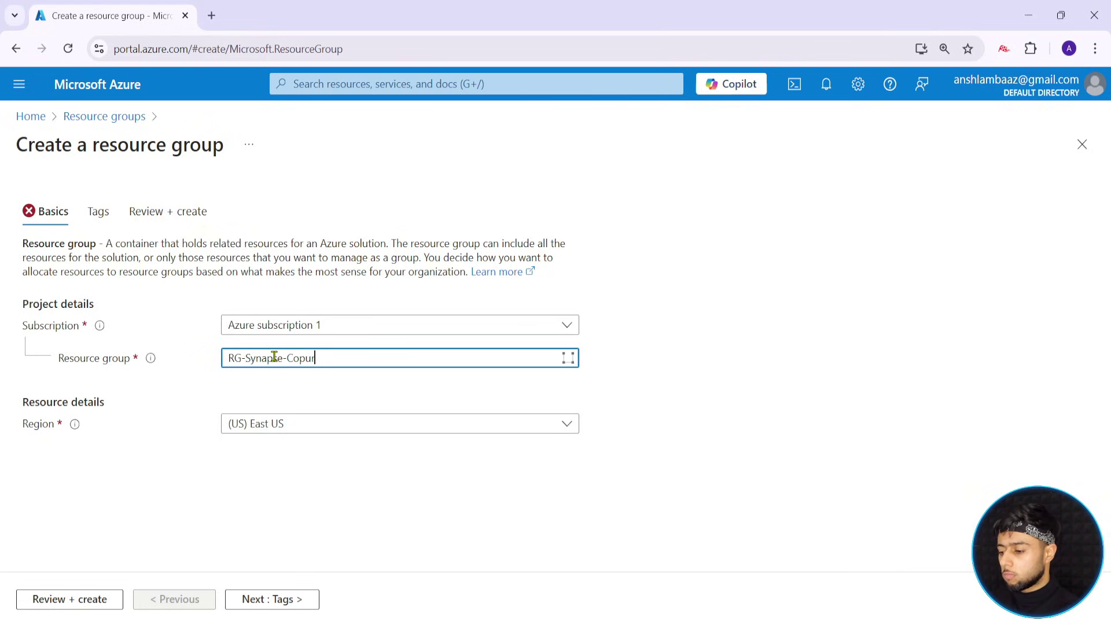
{"action": "key", "text": "BackSpace"}
{"action": "key", "text": "BackSpace"}
{"action": "key", "text": "BackSpace"}
{"action": "type", "text": "u"}
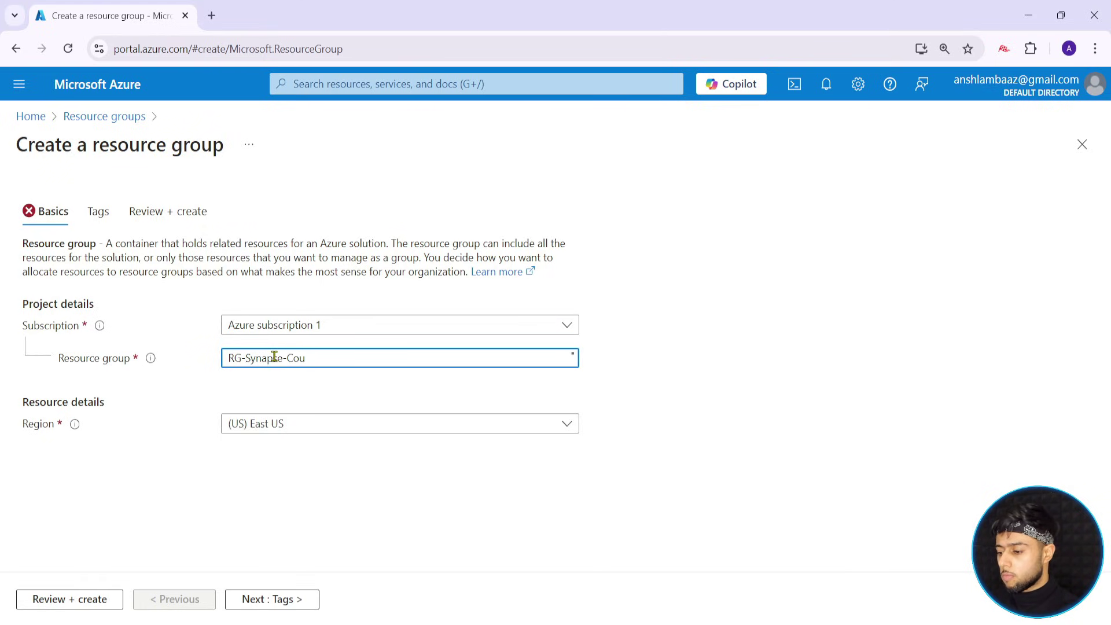
{"action": "type", "text": "rse"}
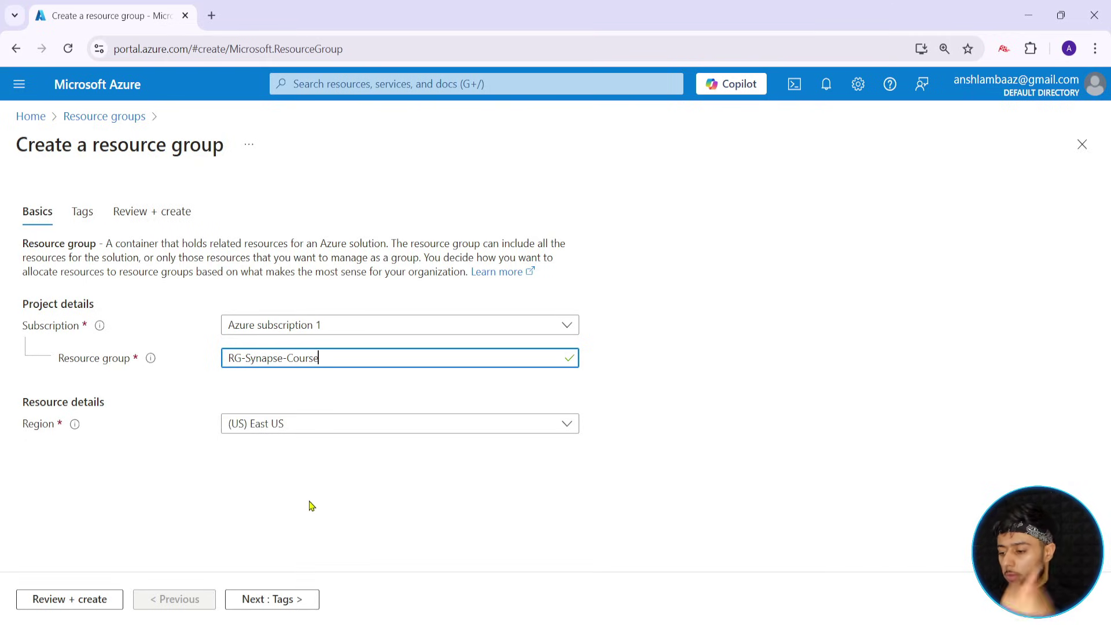
Review and create the resource group RG-Synapse-Course, then open it
{"action": "left_click", "coordinate": [62, 598]}
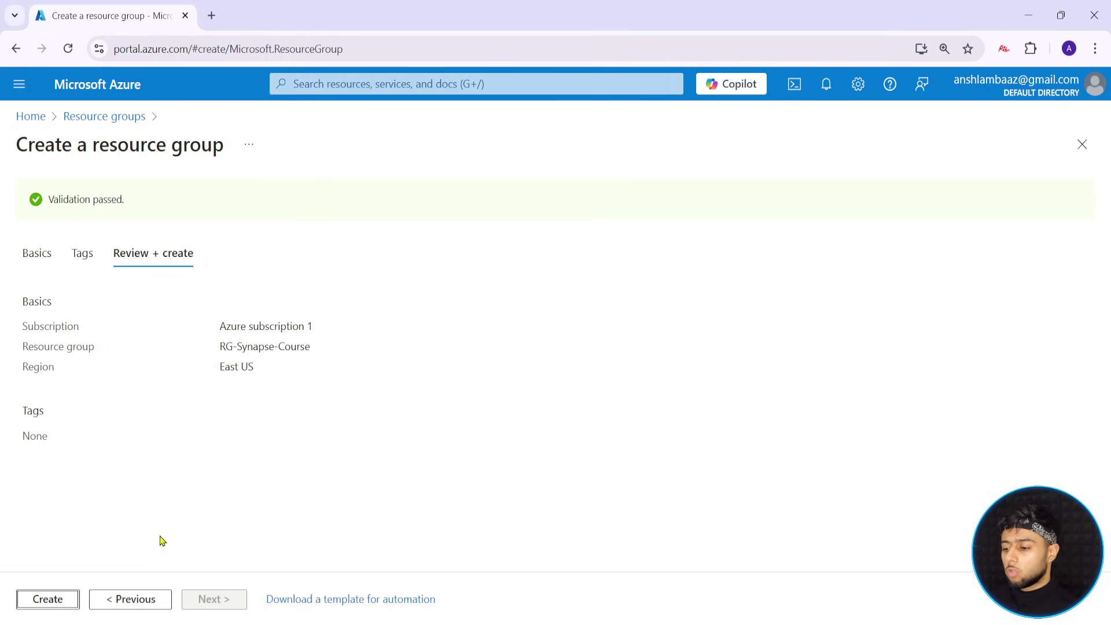
{"action": "left_click", "coordinate": [43, 602]}
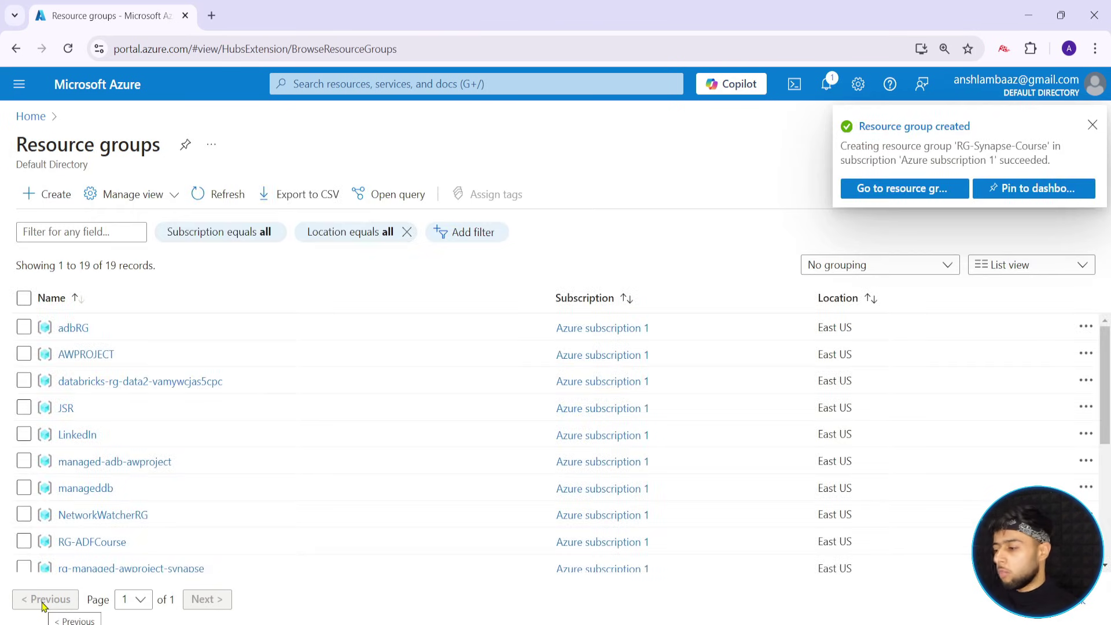
{"action": "left_click", "coordinate": [906, 196]}
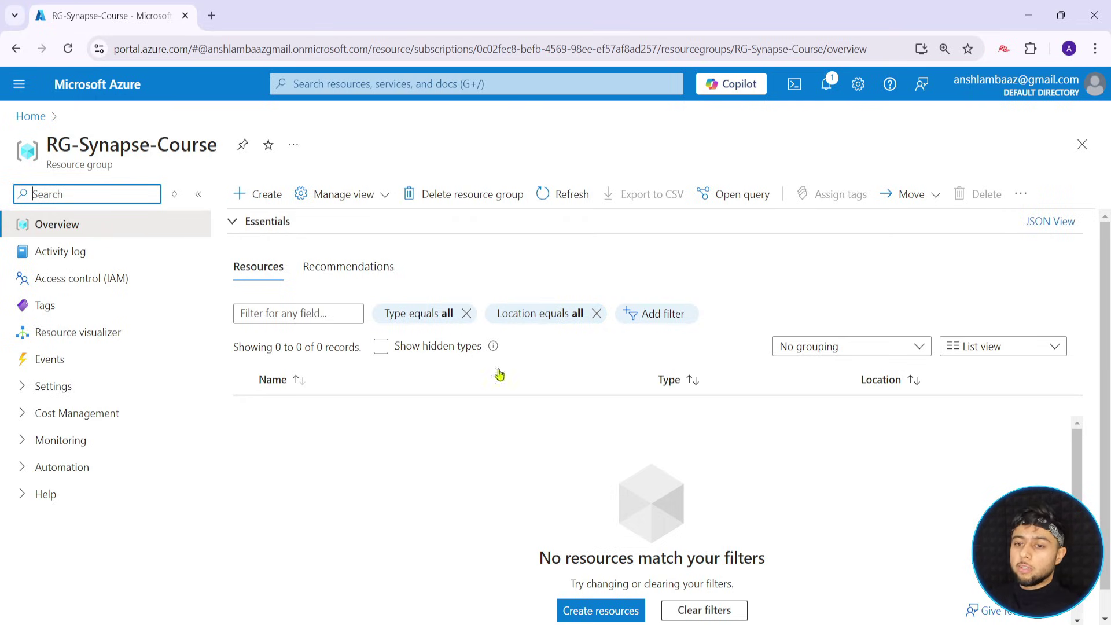
Start creating a resource in the RG-Synapse-Course group and search the Marketplace for "storage account"
{"action": "mouse_move", "coordinate": [221, 171]}
{"action": "left_mouse_down"}
{"action": "mouse_move", "coordinate": [285, 213]}
{"action": "mouse_move", "coordinate": [289, 180]}
{"action": "mouse_move", "coordinate": [396, 124]}
{"action": "left_mouse_up"}
{"action": "key", "text": "Escape"}
{"action": "left_click", "coordinate": [252, 193]}
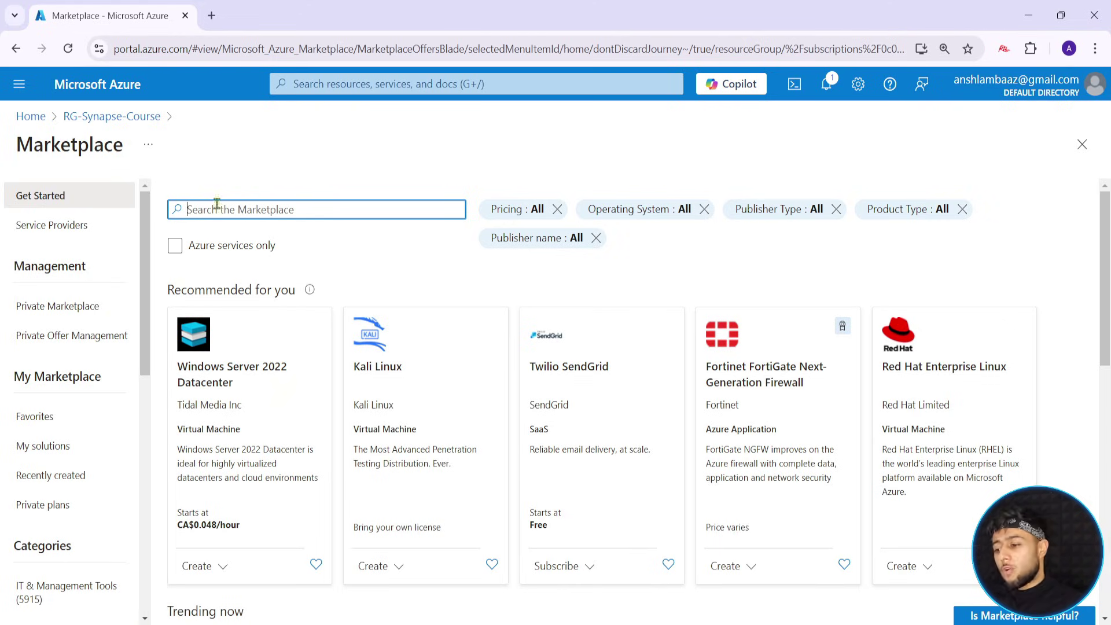
{"action": "type", "text": "storage acc"}
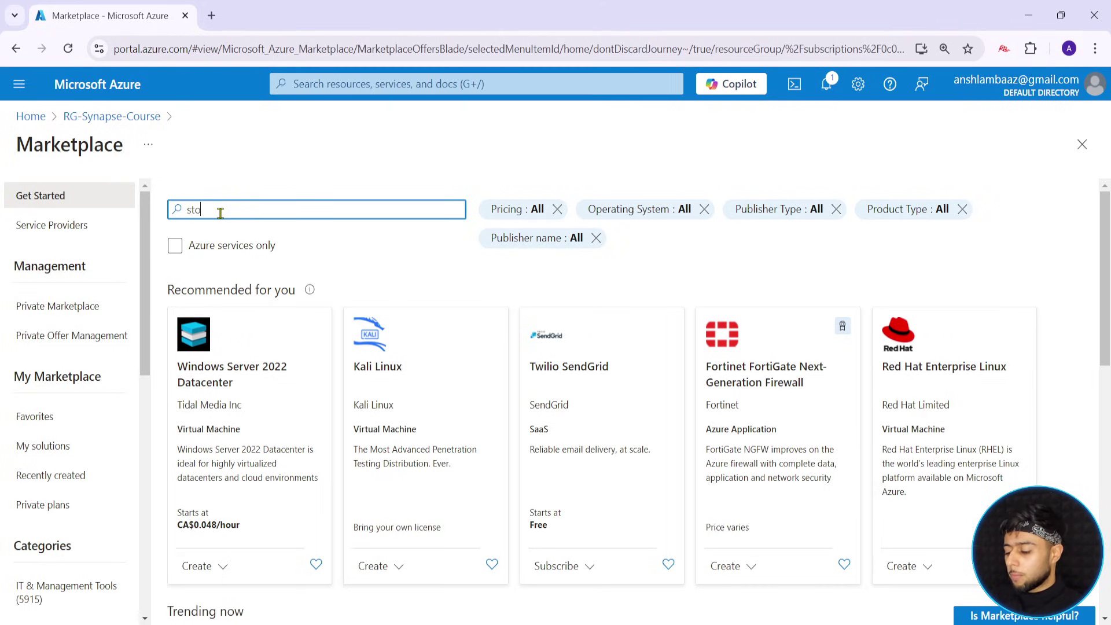
{"action": "key", "text": "BackSpace"}
{"action": "key", "text": "BackSpace"}
{"action": "key", "text": "BackSpace"}
{"action": "key", "text": "BackSpace"}
{"action": "key", "text": "BackSpace"}
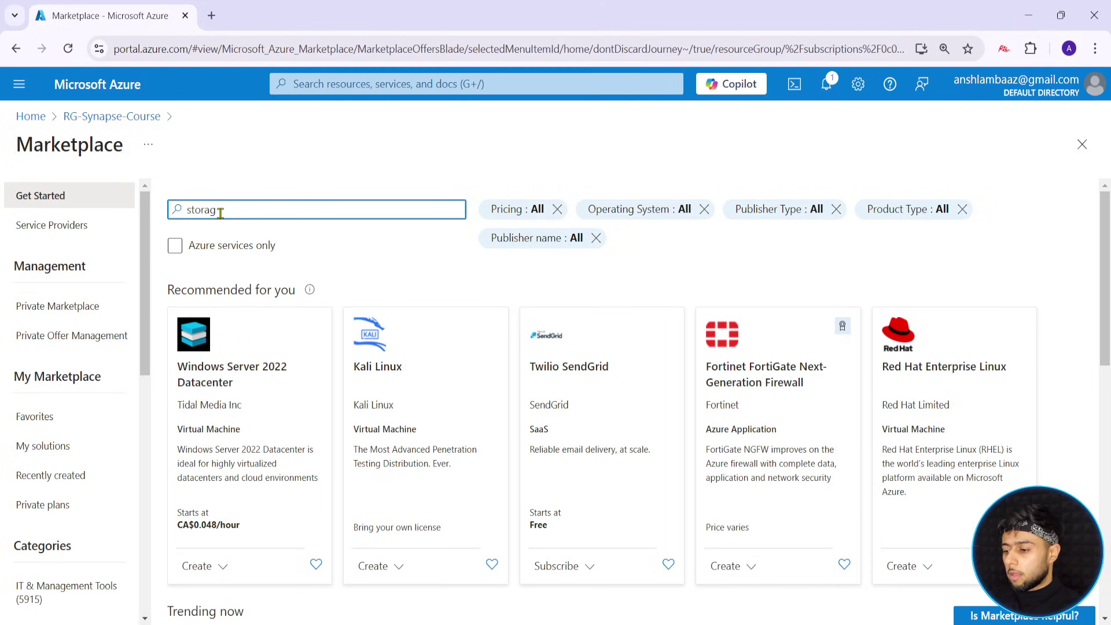
{"action": "type", "text": "e accou"}
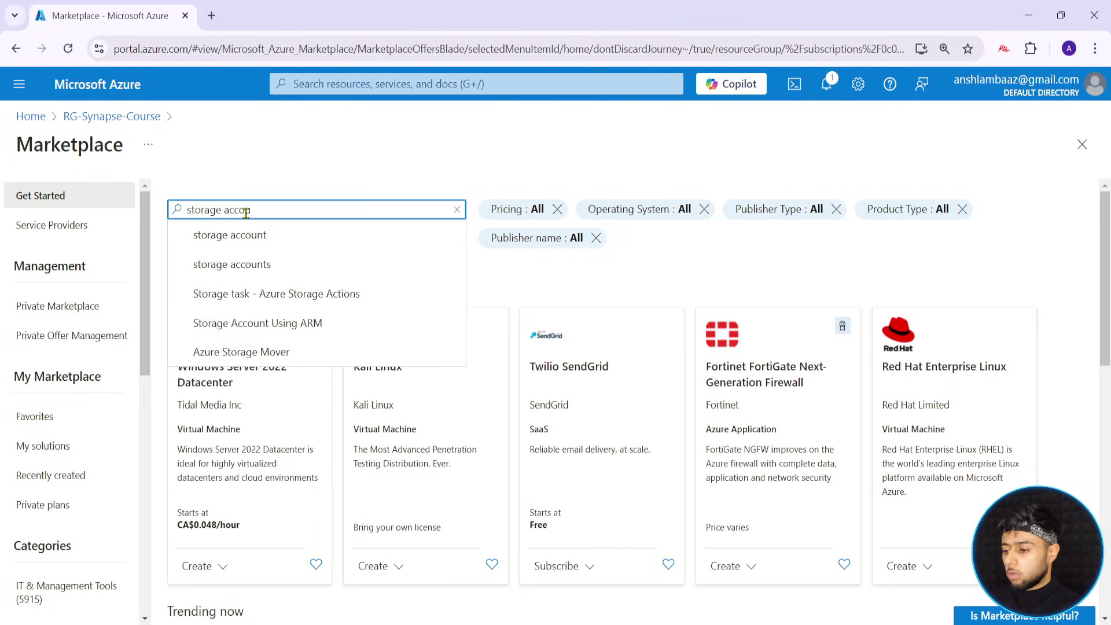
{"action": "left_click", "coordinate": [290, 234]}
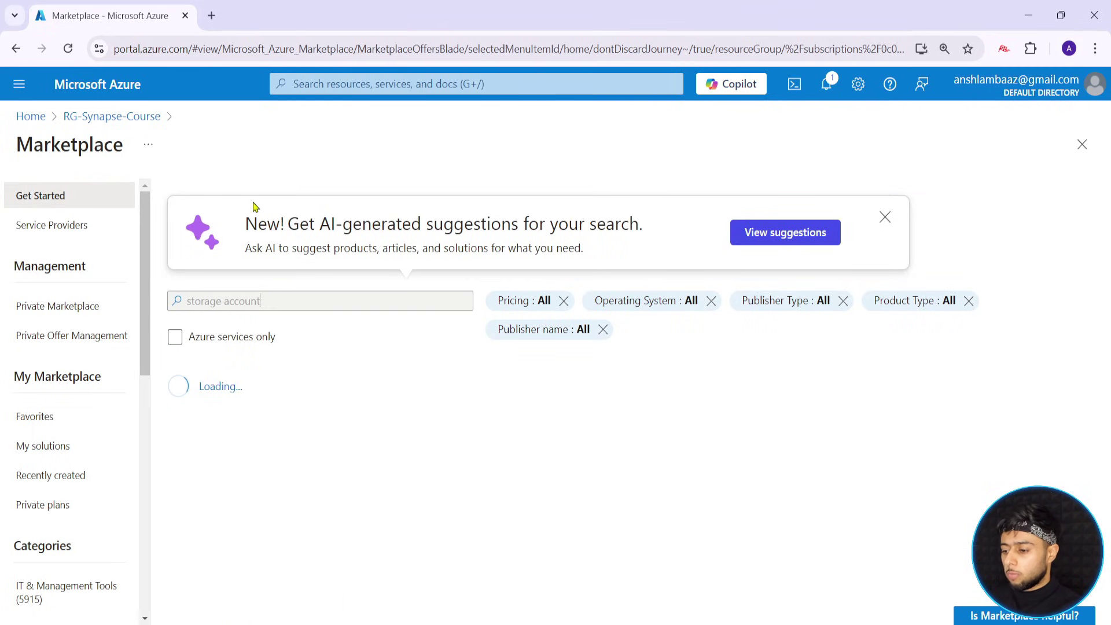
Open Microsoft's Storage account offer in the Marketplace results and start creating it
{"action": "scroll", "coordinate": [240, 463], "scroll_direction": "down", "scroll_amount": 3}
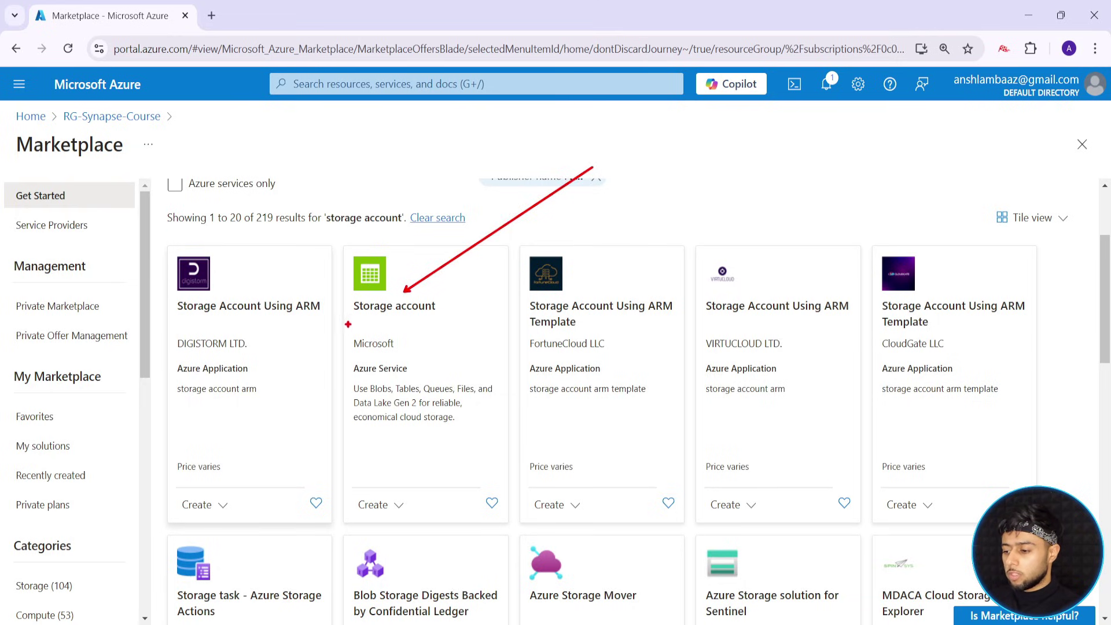
{"action": "left_click_drag", "start_coordinate": [341, 325], "coordinate": [420, 360]}
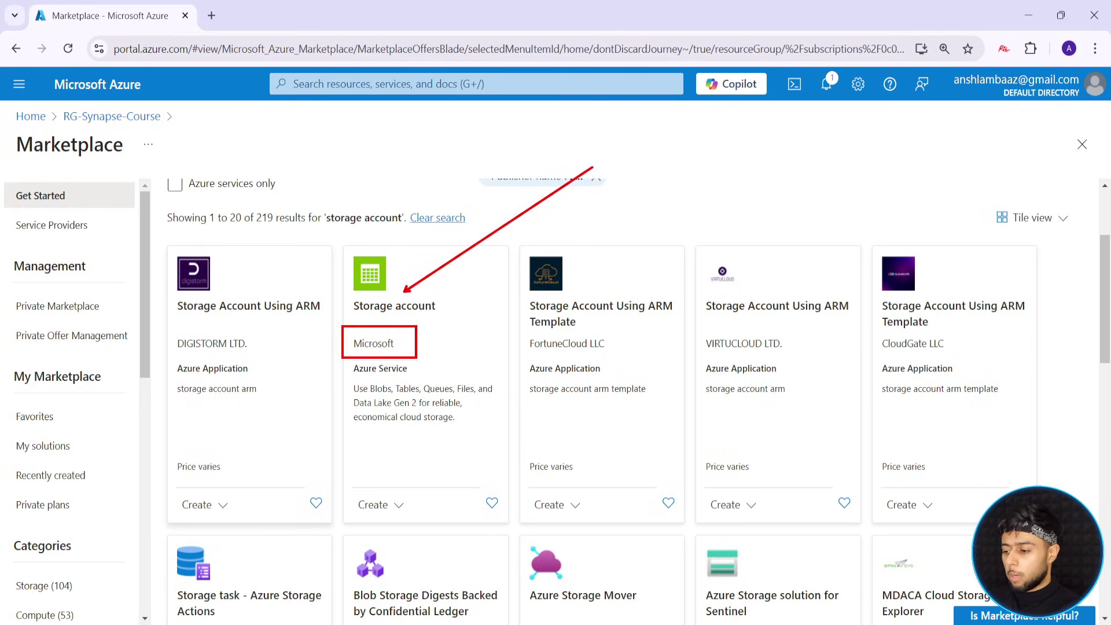
{"action": "left_click", "coordinate": [377, 305]}
{"action": "left_click", "coordinate": [337, 319]}
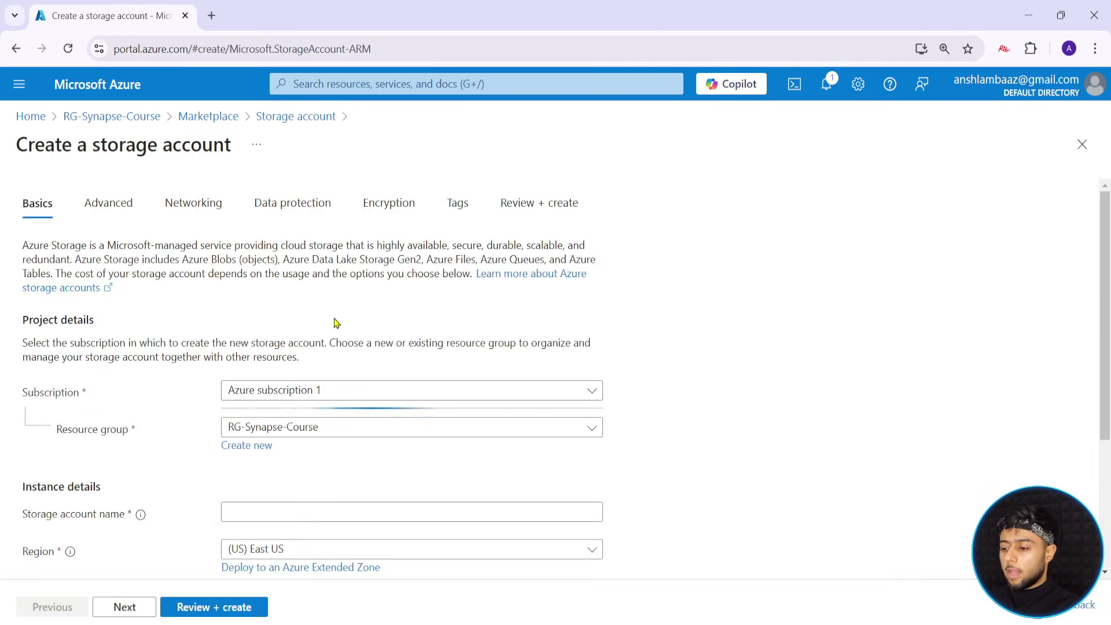
Try to name the new storage account datalakesynapse in the instance details
{"action": "scroll", "coordinate": [335, 322], "scroll_direction": "down", "scroll_amount": 1}
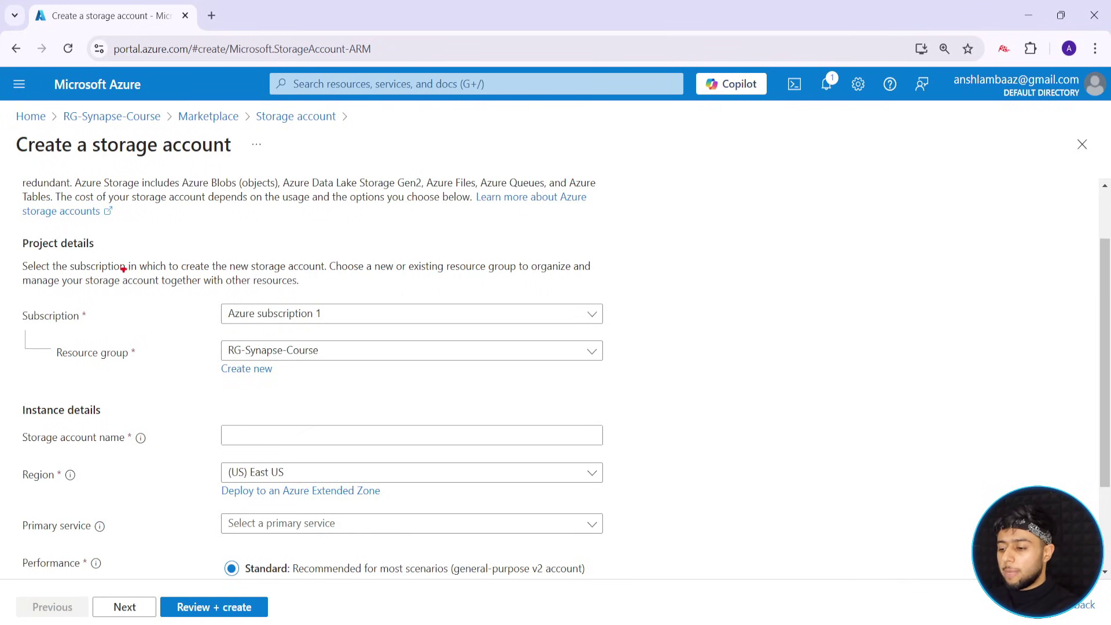
{"action": "mouse_move", "coordinate": [3, 119]}
{"action": "left_mouse_down"}
{"action": "mouse_move", "coordinate": [607, 539]}
{"action": "mouse_move", "coordinate": [704, 570]}
{"action": "left_mouse_up"}
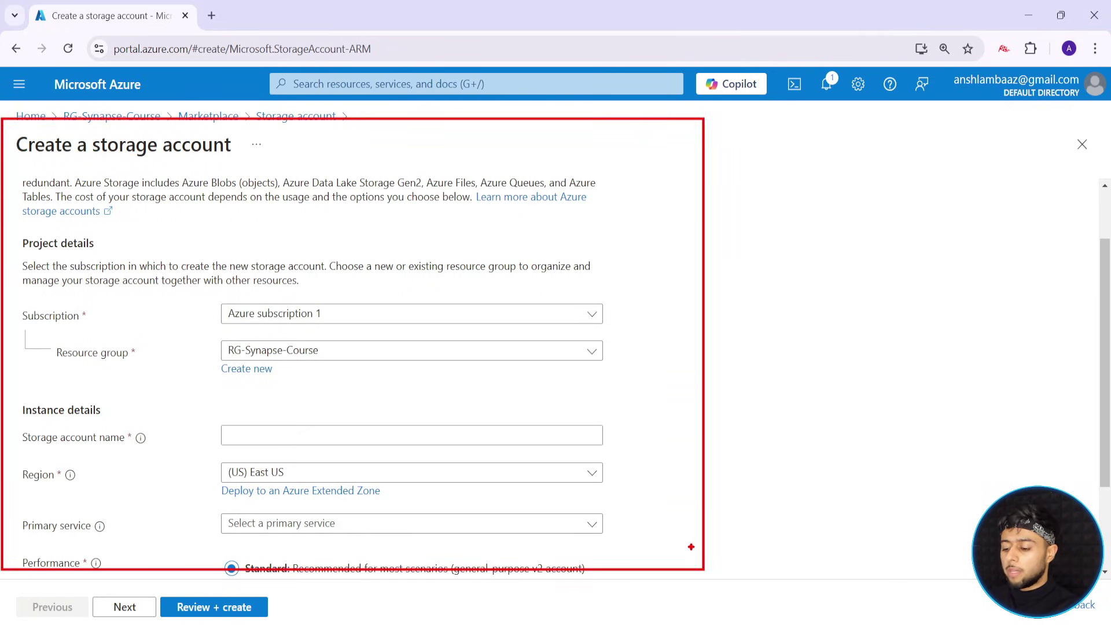
{"action": "key", "text": "Escape"}
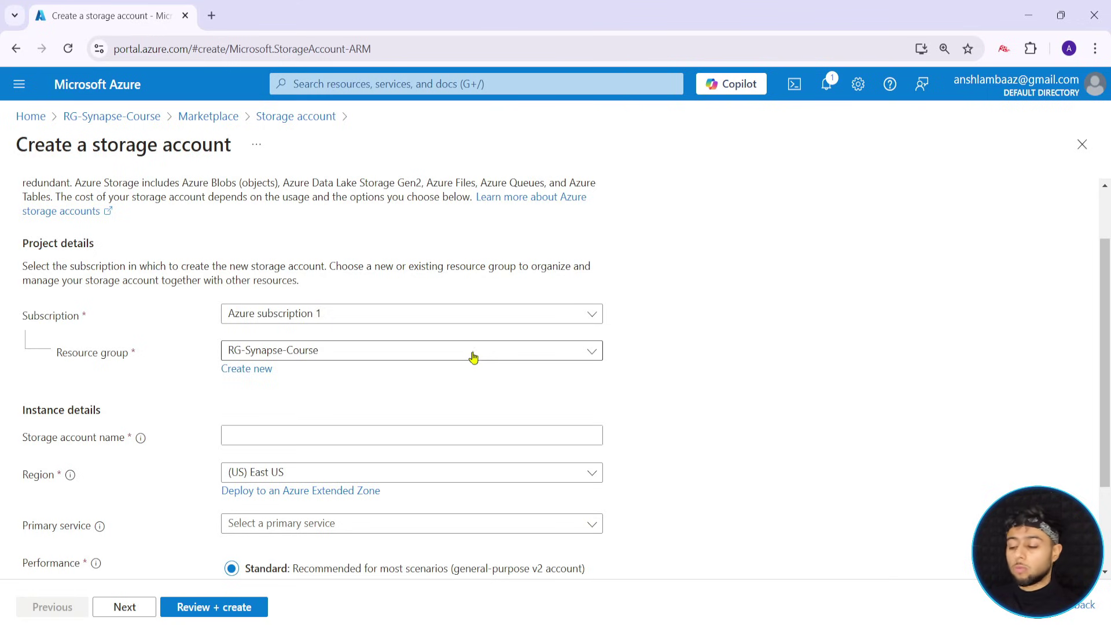
{"action": "scroll", "coordinate": [207, 397], "scroll_direction": "down", "scroll_amount": 1}
{"action": "scroll", "coordinate": [207, 397], "scroll_direction": "down", "scroll_amount": 1}
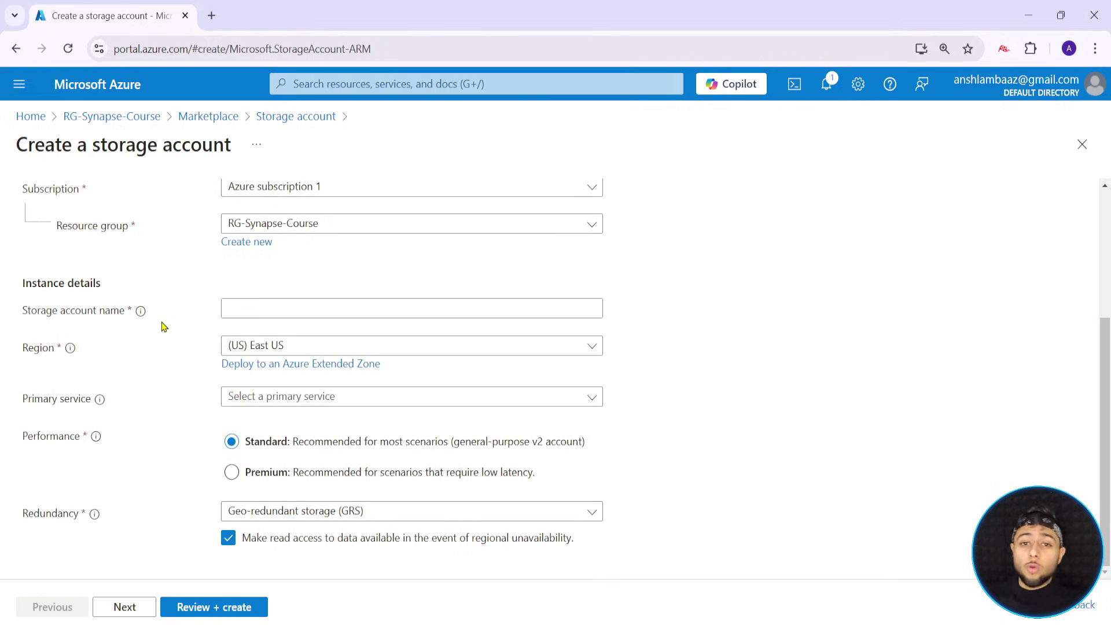
{"action": "left_click", "coordinate": [254, 307]}
{"action": "type", "text": "data"}
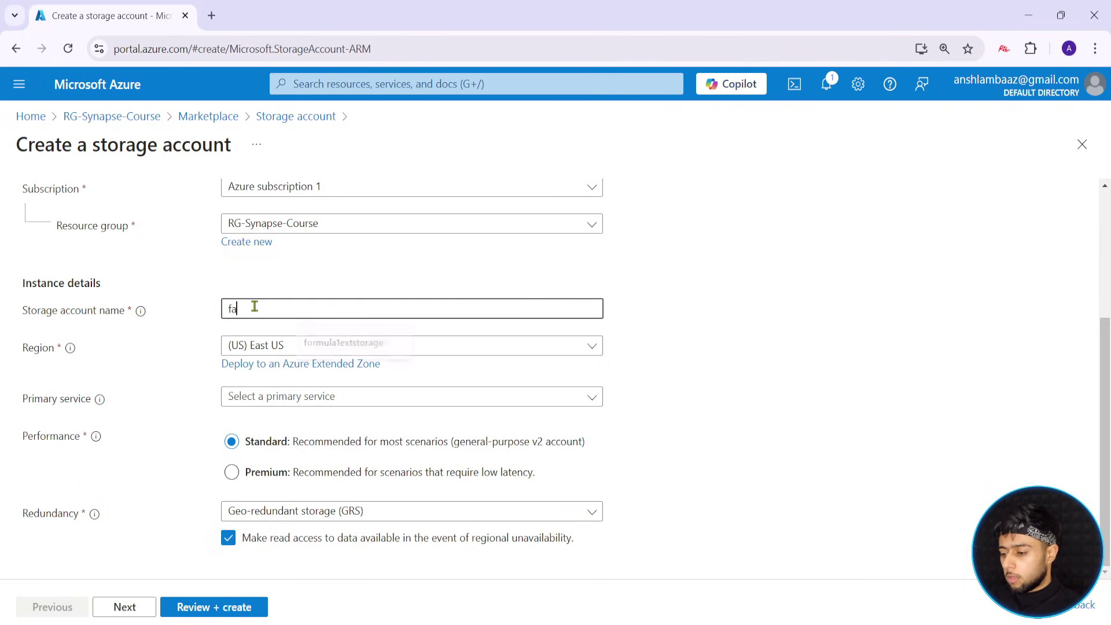
{"action": "type", "text": "lakesynaopse"}
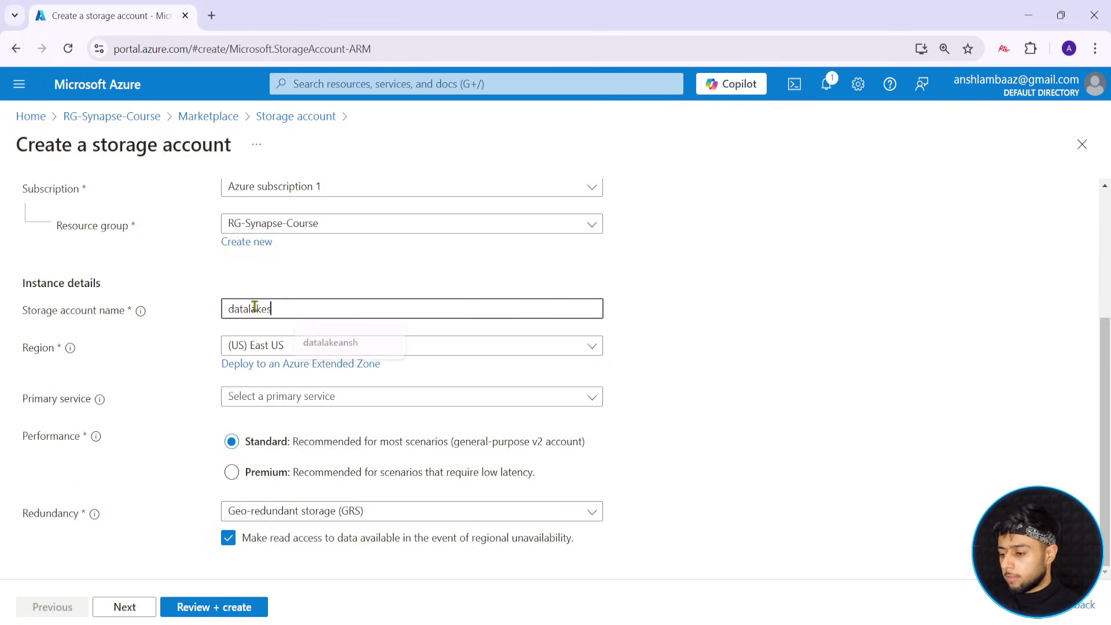
{"action": "key", "text": "BackSpace"}
{"action": "key", "text": "BackSpace"}
{"action": "key", "text": "BackSpace"}
{"action": "key", "text": "BackSpace"}
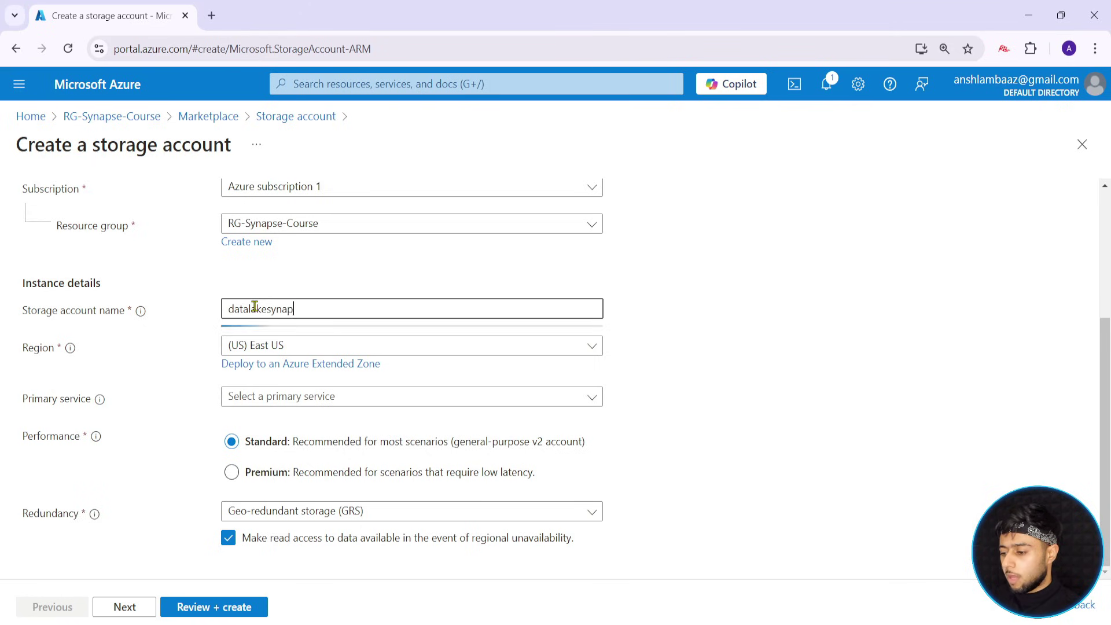
{"action": "type", "text": "pse"}
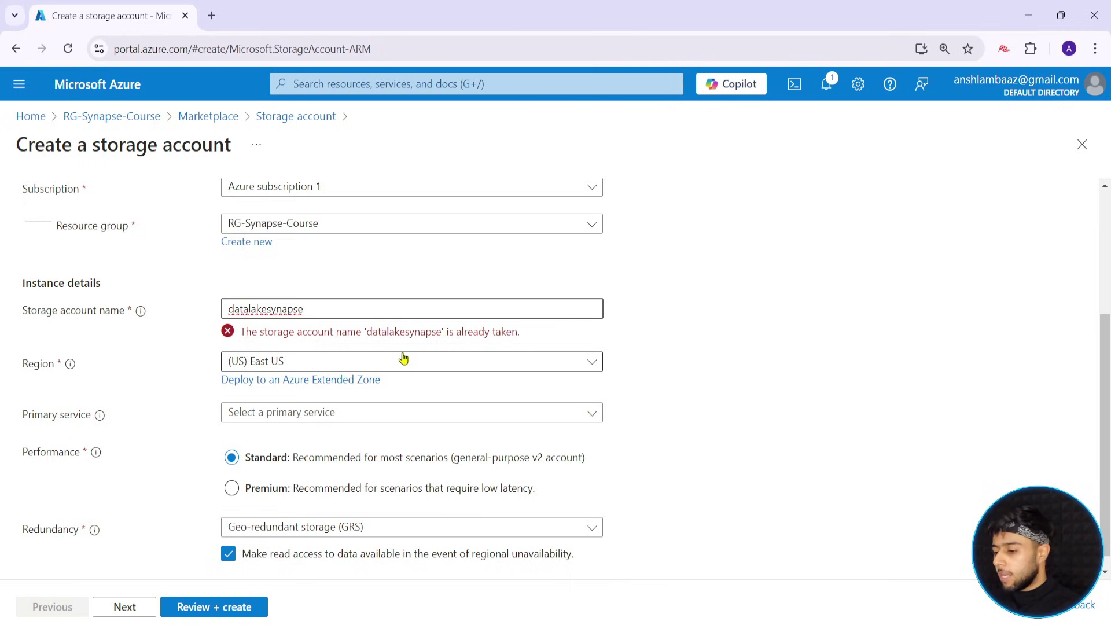
Try to name the storage account "datalake" followed by the owner's first name
{"action": "key", "text": "BackSpace"}
{"action": "key", "text": "BackSpace"}
{"action": "key", "text": "BackSpace"}
{"action": "key", "text": "BackSpace"}
{"action": "key", "text": "BackSpace"}
{"action": "key", "text": "BackSpace"}
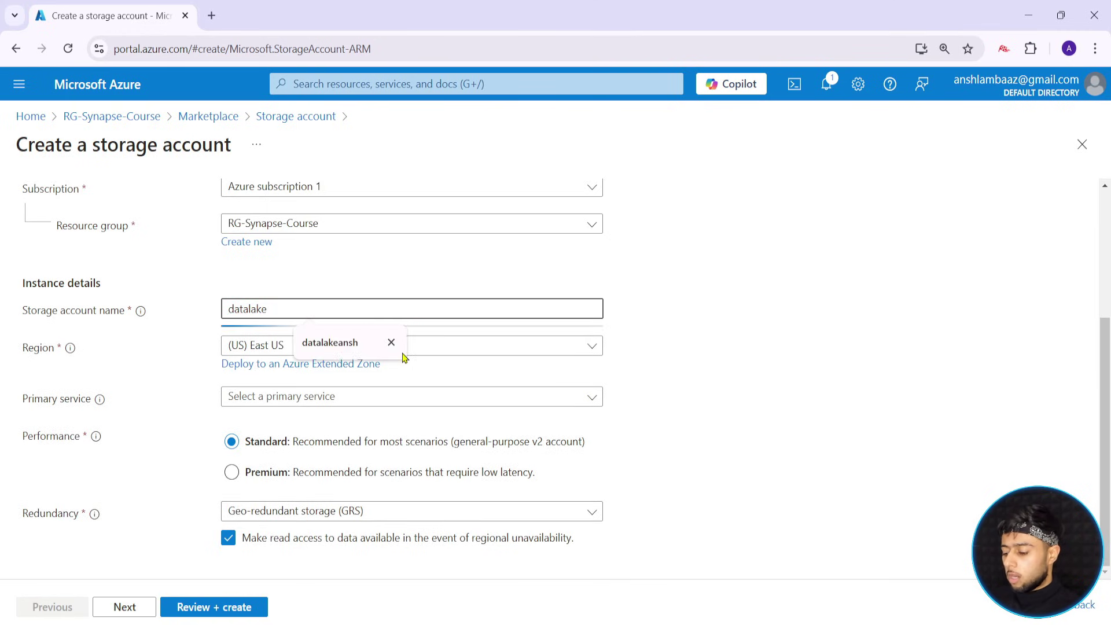
{"action": "type", "text": "ansh"}
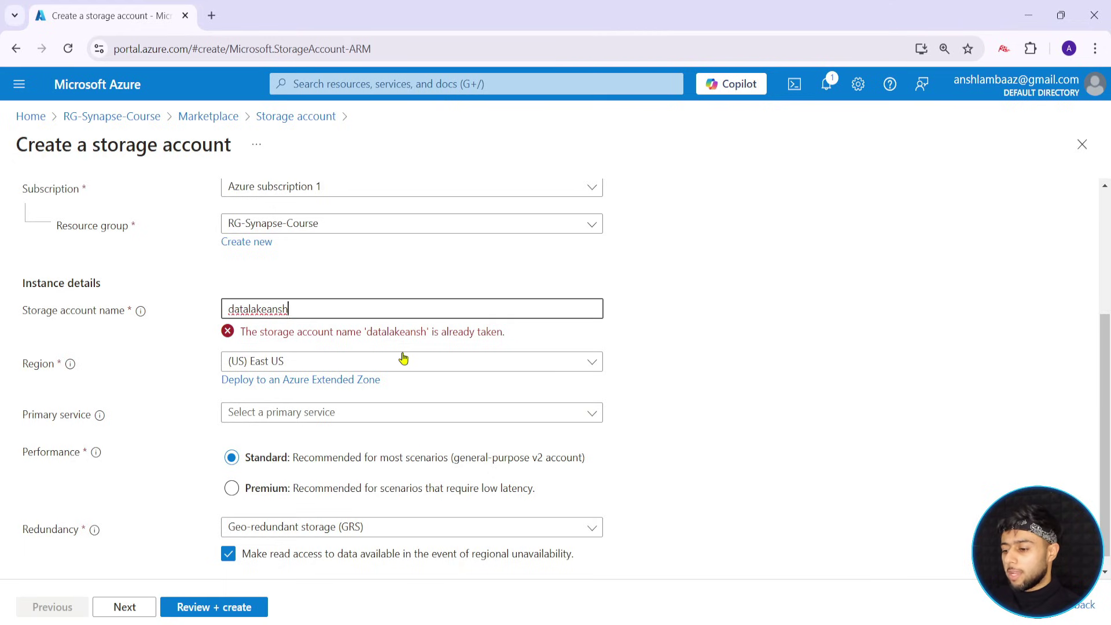
Name the storage account with the owner's first name in lowercase followed by "datalake"
{"action": "key", "text": "ctrl+a"}
{"action": "type", "text": "anshdata"}
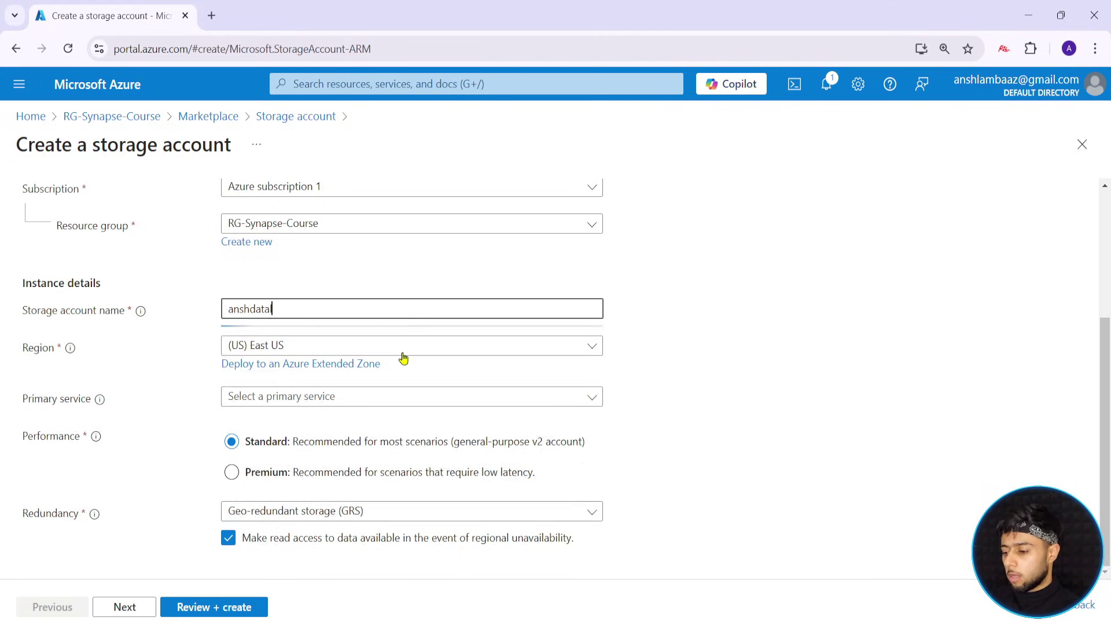
{"action": "type", "text": "lake"}
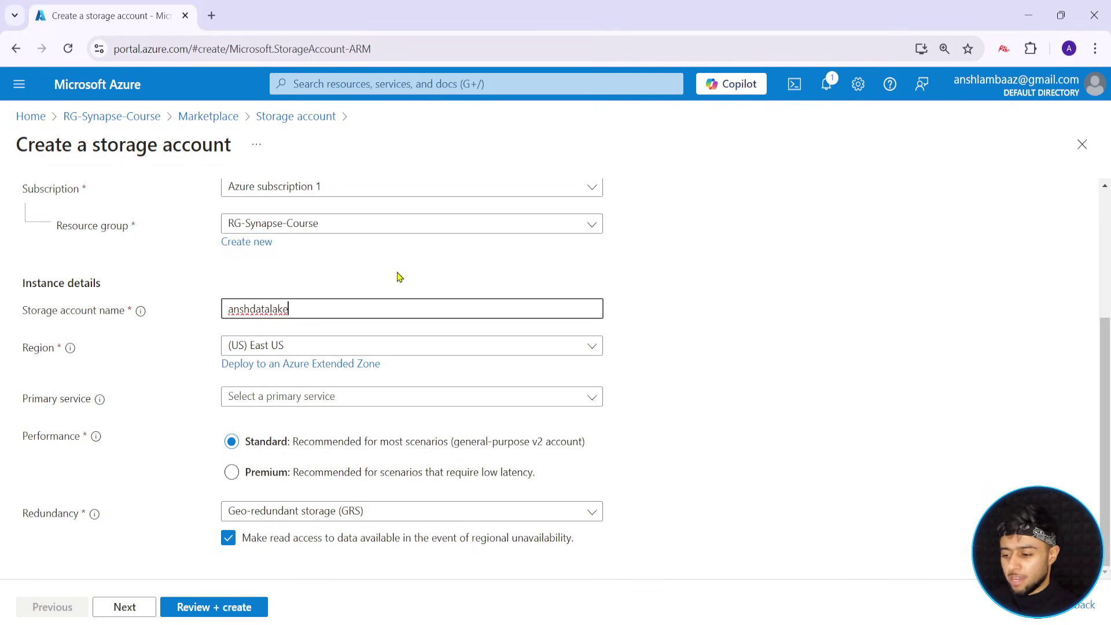
Set the storage account's redundancy to Locally-redundant storage (LRS) and continue to the Advanced settings
{"action": "left_click", "coordinate": [165, 347]}
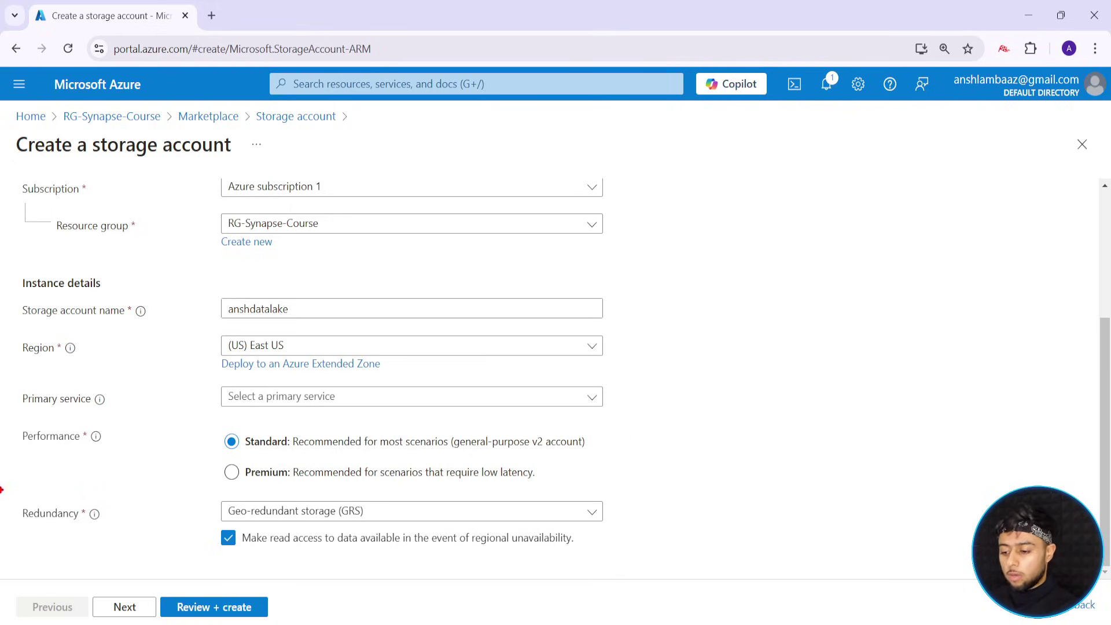
{"action": "mouse_move", "coordinate": [4, 495]}
{"action": "left_mouse_down"}
{"action": "mouse_move", "coordinate": [655, 534]}
{"action": "mouse_move", "coordinate": [824, 396]}
{"action": "left_mouse_up"}
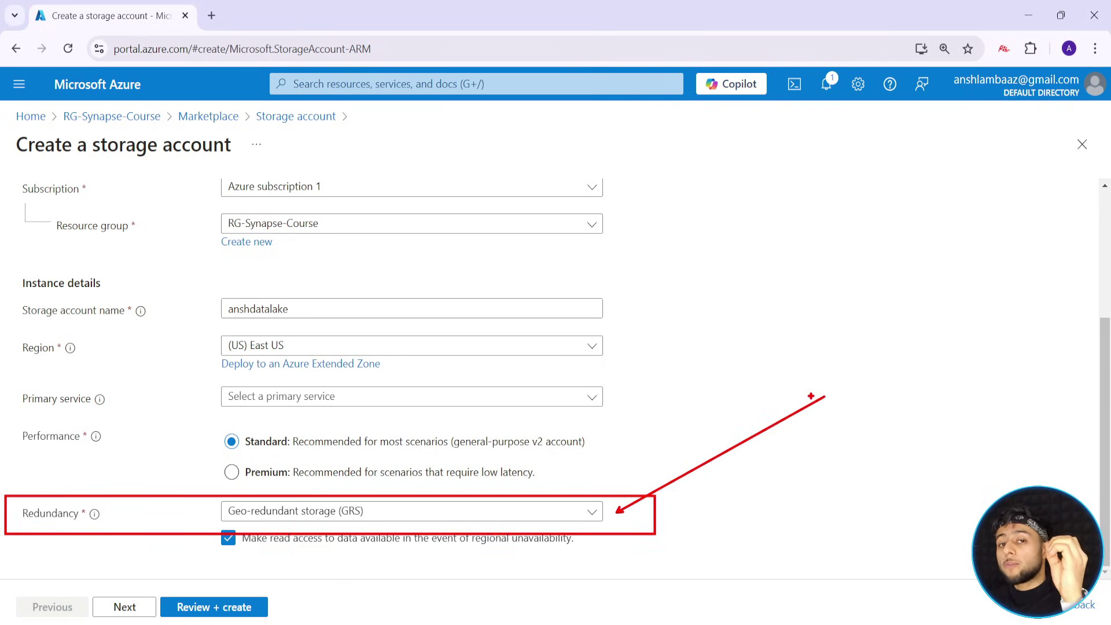
{"action": "key", "text": "Escape"}
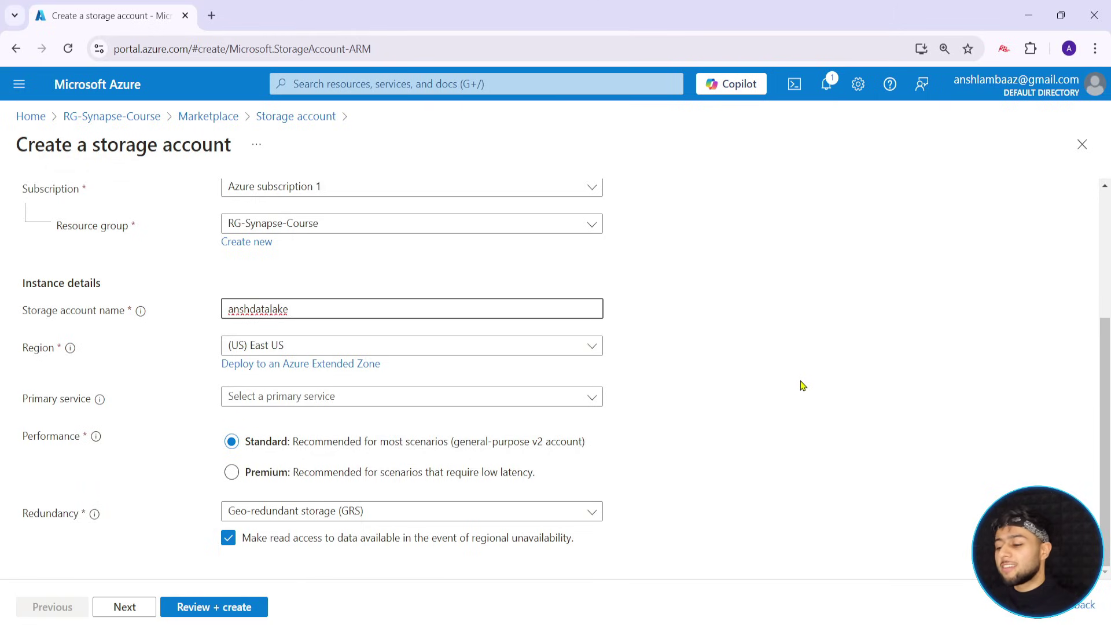
{"action": "left_click", "coordinate": [547, 512]}
{"action": "left_click", "coordinate": [512, 312]}
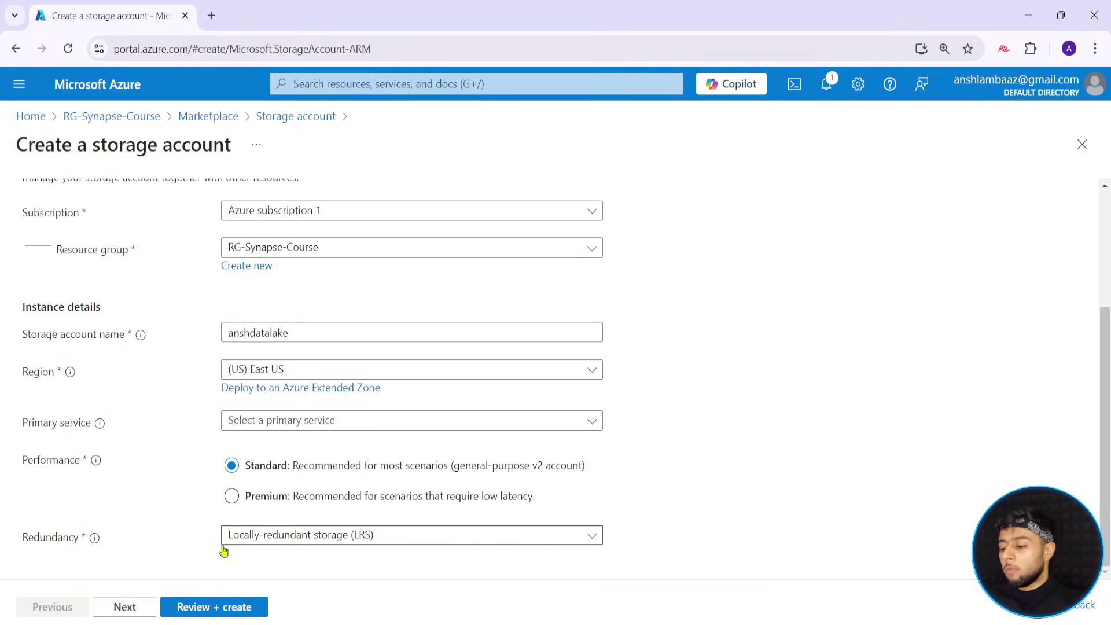
{"action": "left_click", "coordinate": [124, 607]}
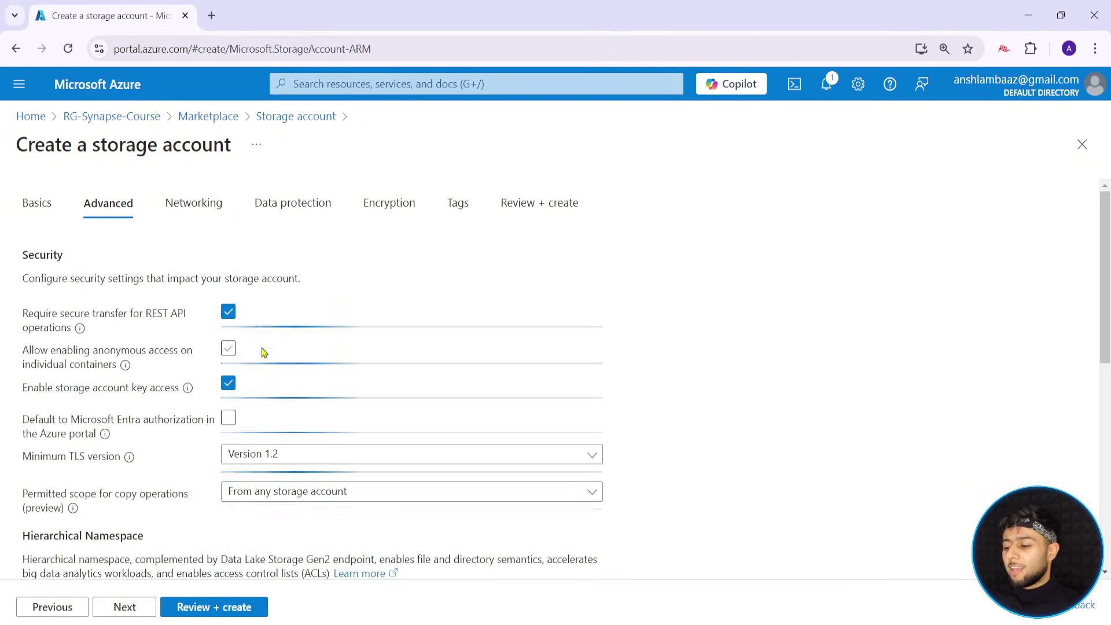
Enable the hierarchical namespace for the storage account in its Advanced settings
{"action": "scroll", "coordinate": [243, 347], "scroll_direction": "down", "scroll_amount": 5}
{"action": "scroll", "coordinate": [179, 353], "scroll_direction": "up", "scroll_amount": 5}
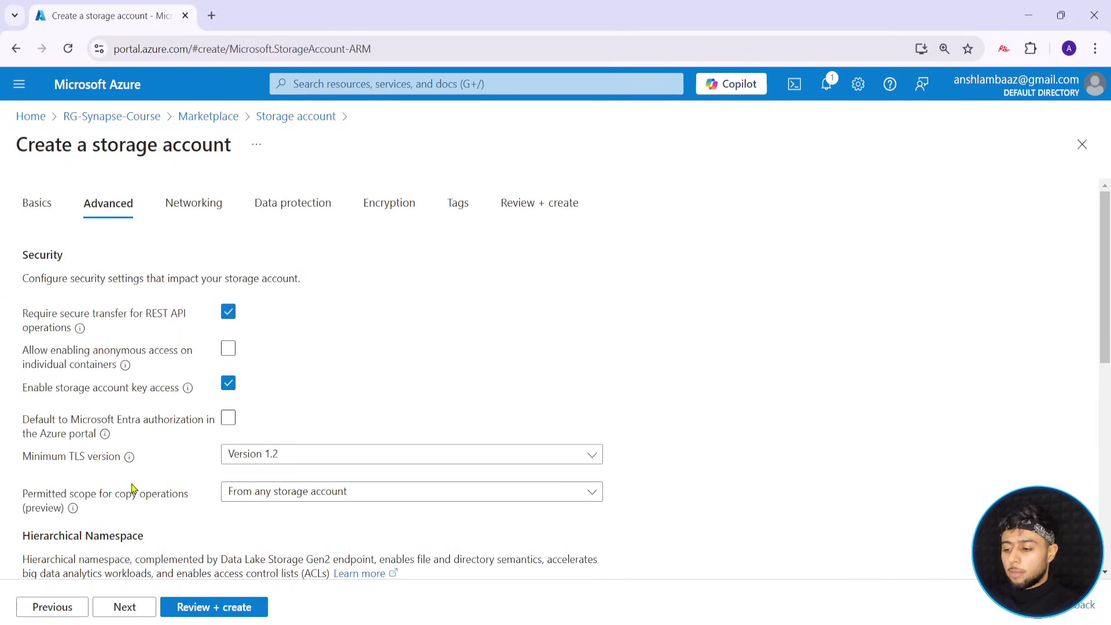
{"action": "scroll", "coordinate": [135, 487], "scroll_direction": "down", "scroll_amount": 5}
{"action": "scroll", "coordinate": [138, 415], "scroll_direction": "up", "scroll_amount": 2}
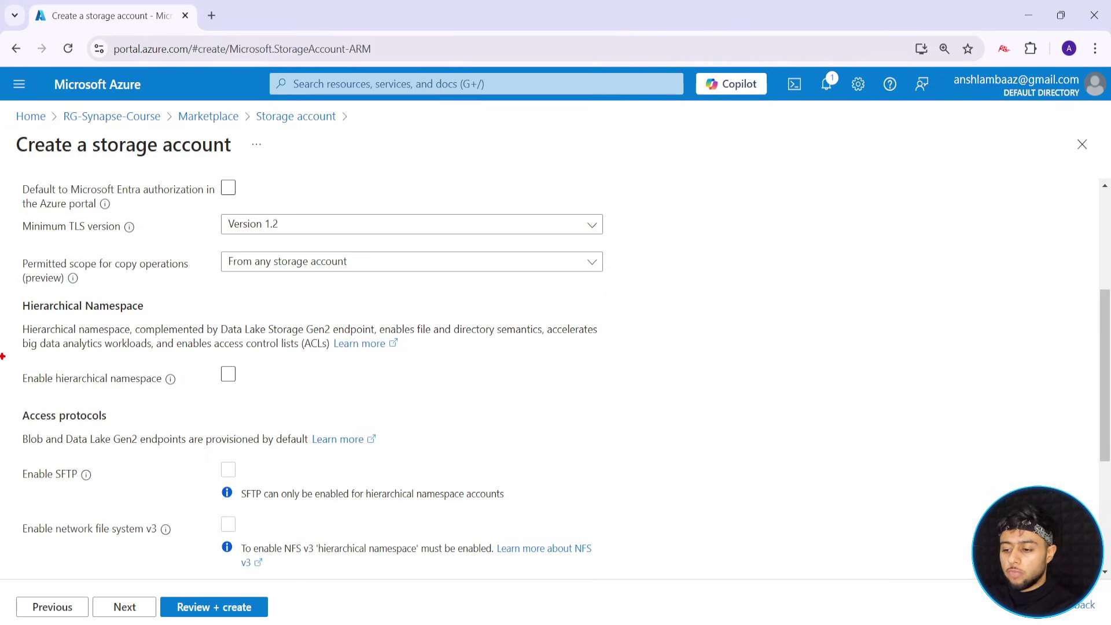
{"action": "mouse_move", "coordinate": [1, 353]}
{"action": "left_mouse_down"}
{"action": "mouse_move", "coordinate": [277, 397]}
{"action": "mouse_move", "coordinate": [433, 376]}
{"action": "left_mouse_up"}
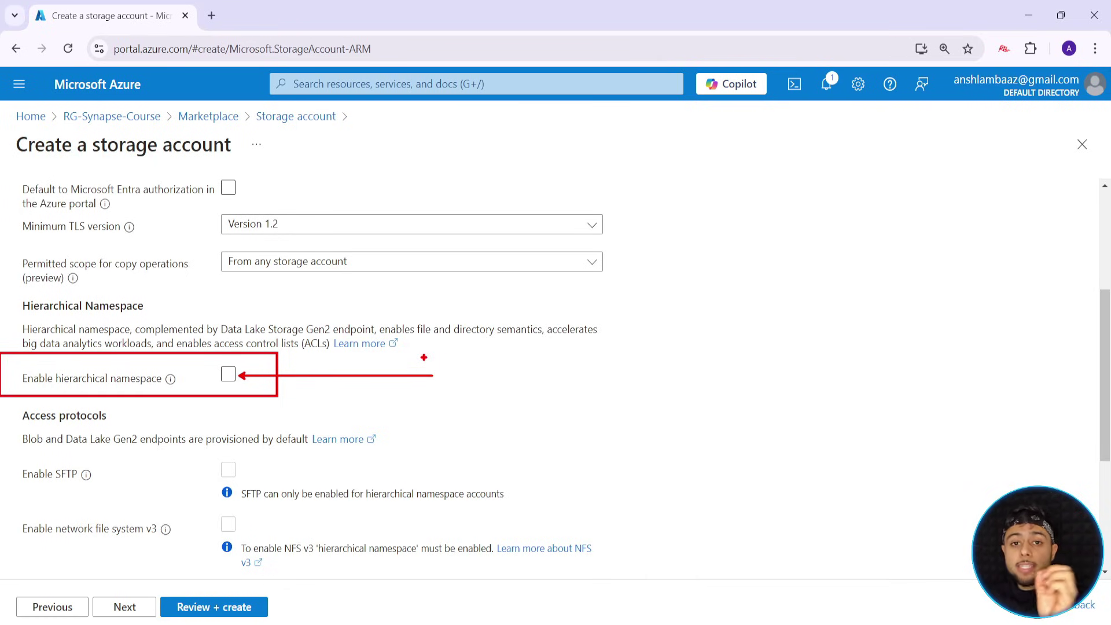
{"action": "key", "text": "Escape"}
{"action": "left_click", "coordinate": [229, 376]}
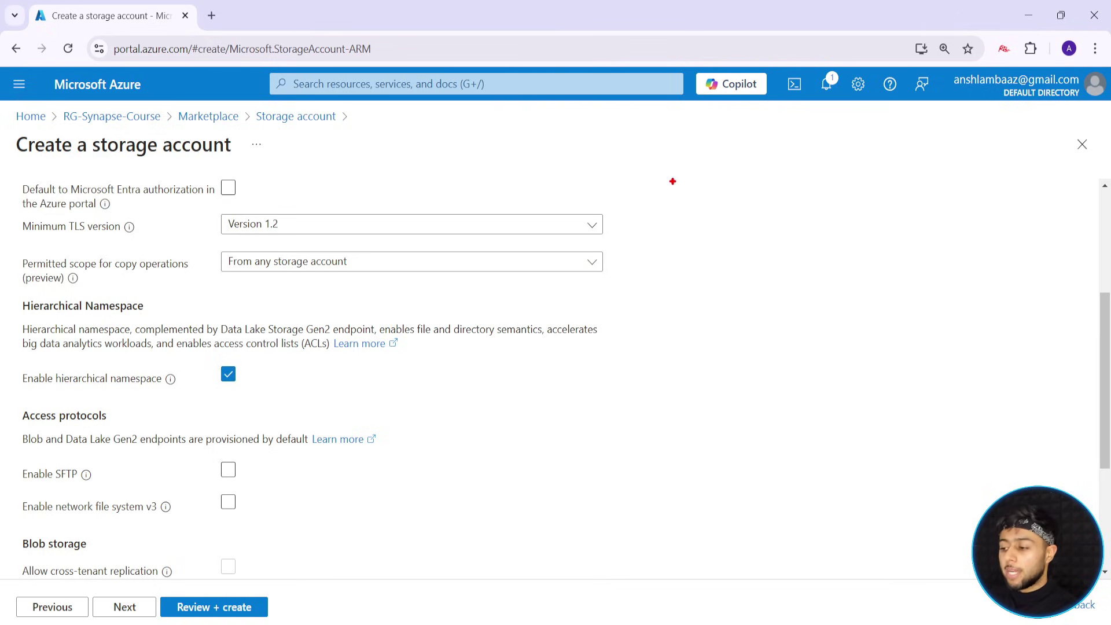
{"action": "mouse_move", "coordinate": [654, 167]}
{"action": "left_mouse_down"}
{"action": "mouse_move", "coordinate": [668, 200]}
{"action": "mouse_move", "coordinate": [751, 209]}
{"action": "left_mouse_up"}
{"action": "key", "text": "b"}
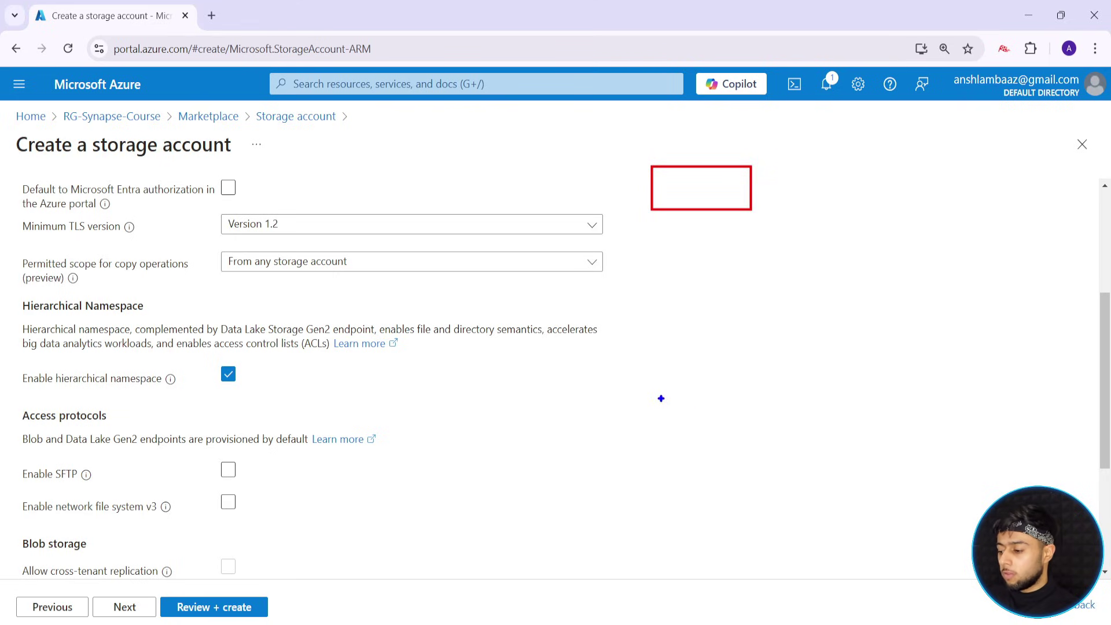
{"action": "left_click_drag", "start_coordinate": [660, 396], "coordinate": [785, 460]}
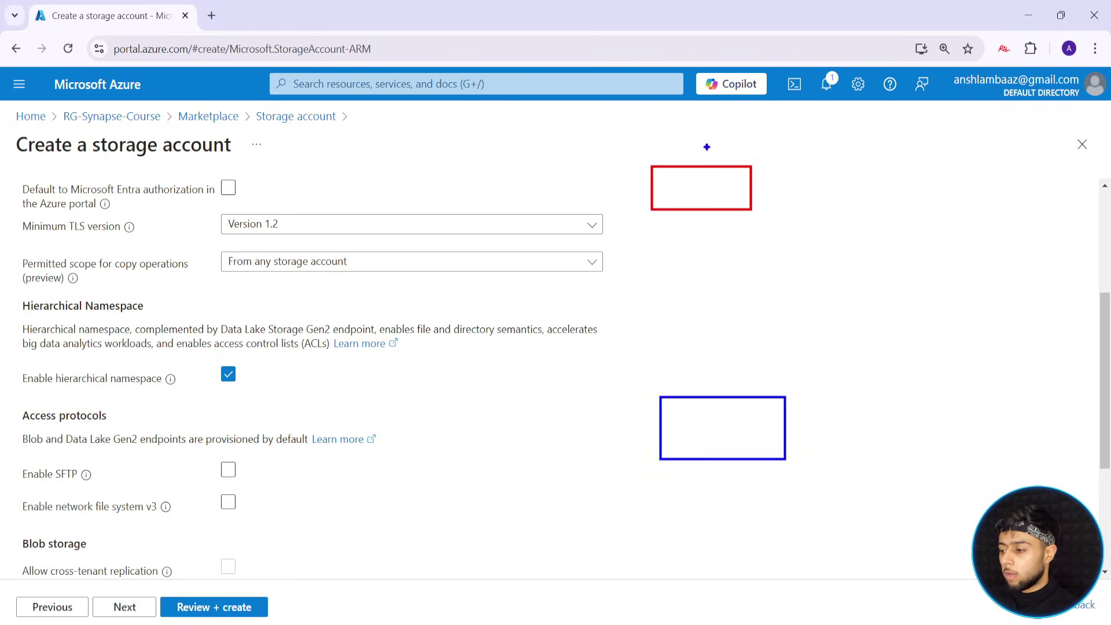
{"action": "key", "text": "r"}
{"action": "mouse_move", "coordinate": [638, 120]}
{"action": "left_mouse_down"}
{"action": "mouse_move", "coordinate": [651, 119]}
{"action": "mouse_move", "coordinate": [640, 147]}
{"action": "mouse_move", "coordinate": [714, 144]}
{"action": "left_mouse_up"}
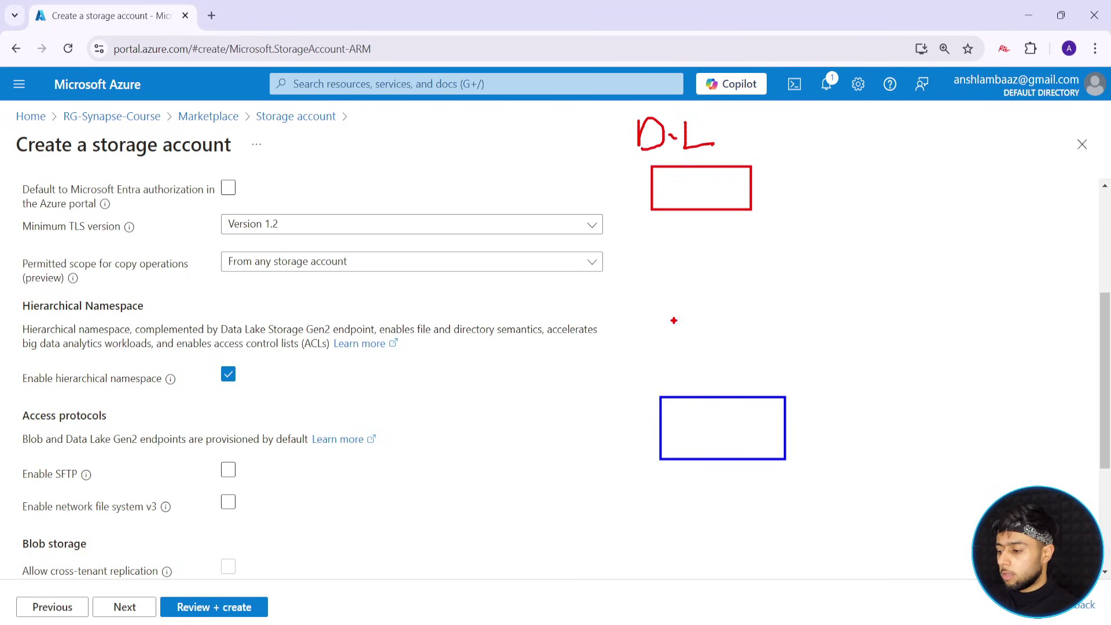
{"action": "left_click_drag", "start_coordinate": [664, 358], "coordinate": [664, 370]}
{"action": "left_click_drag", "start_coordinate": [698, 324], "coordinate": [698, 365]}
{"action": "left_click_drag", "start_coordinate": [708, 354], "coordinate": [711, 370]}
{"action": "left_click_drag", "start_coordinate": [717, 332], "coordinate": [720, 362]}
{"action": "left_click_drag", "start_coordinate": [760, 156], "coordinate": [788, 144]}
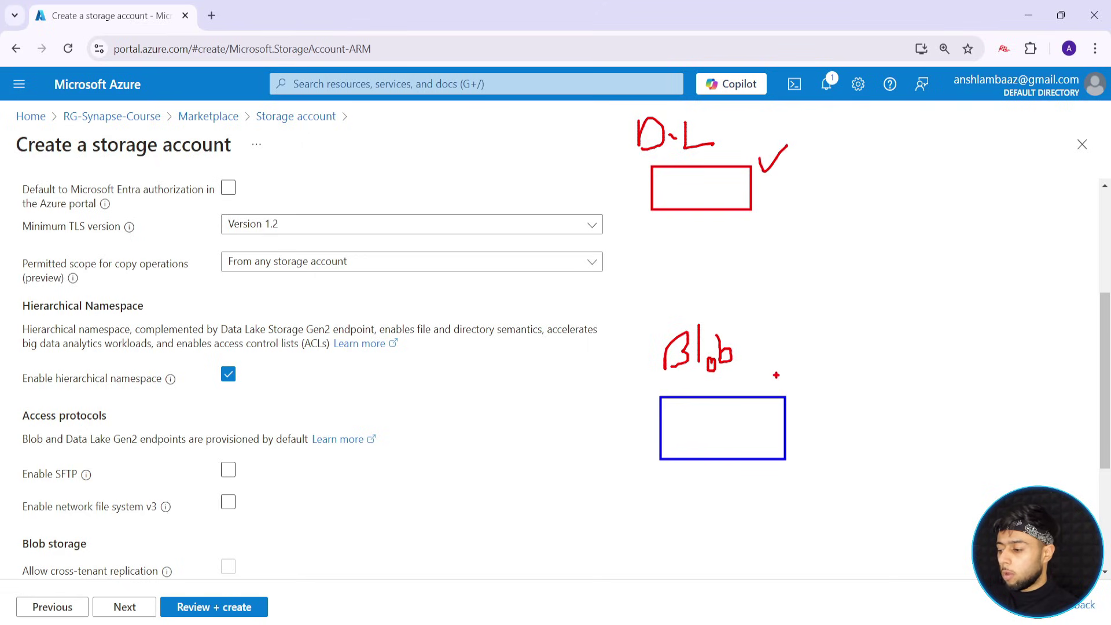
{"action": "left_click_drag", "start_coordinate": [783, 391], "coordinate": [821, 376]}
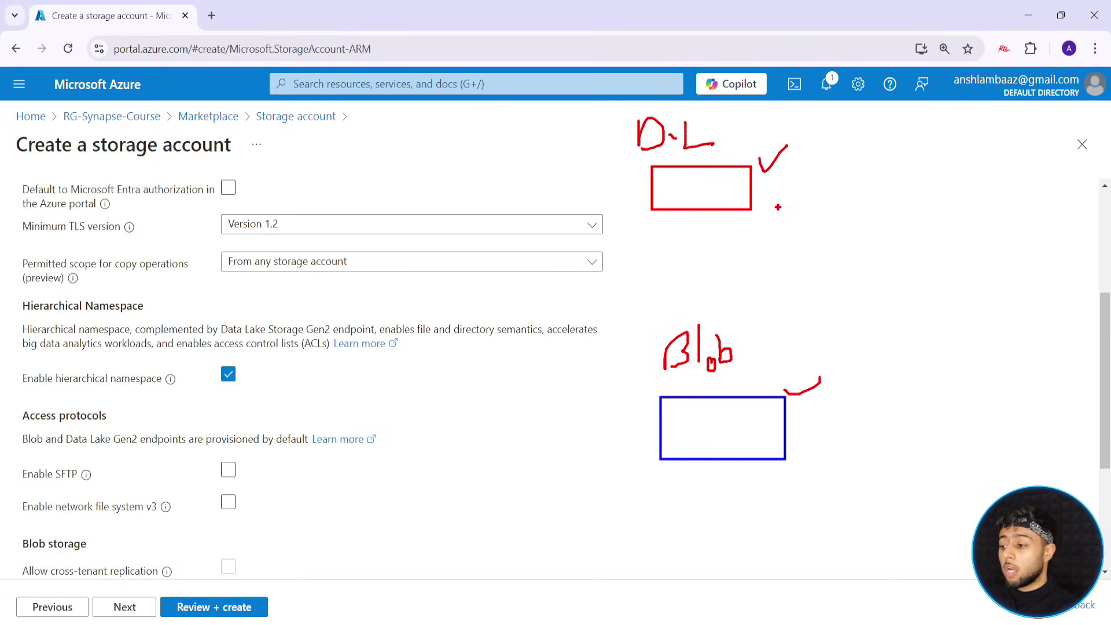
{"action": "mouse_move", "coordinate": [768, 194]}
{"action": "left_mouse_down"}
{"action": "mouse_move", "coordinate": [774, 212]}
{"action": "mouse_move", "coordinate": [885, 263]}
{"action": "left_mouse_up"}
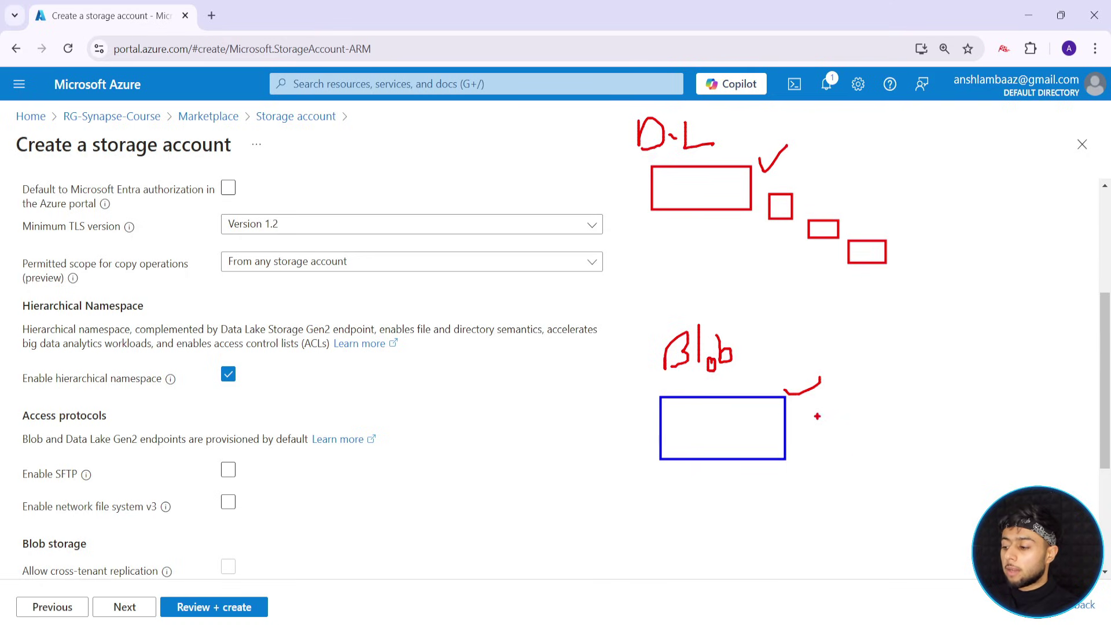
{"action": "mouse_move", "coordinate": [837, 434]}
{"action": "left_mouse_down"}
{"action": "mouse_move", "coordinate": [807, 481]}
{"action": "mouse_move", "coordinate": [881, 496]}
{"action": "left_mouse_up"}
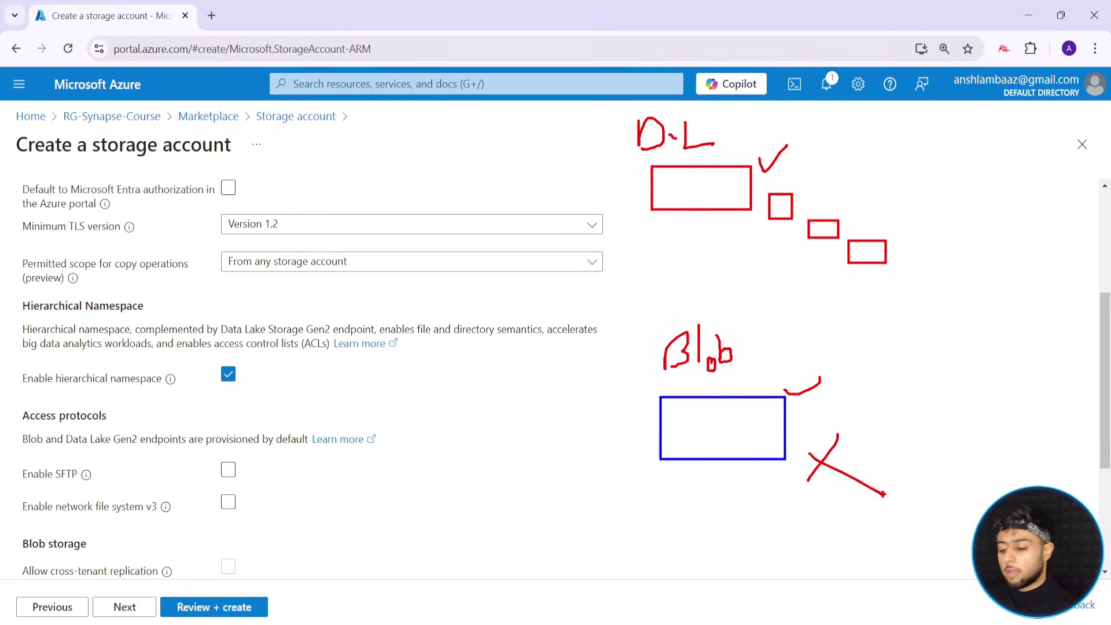
{"action": "key", "text": "Escape"}
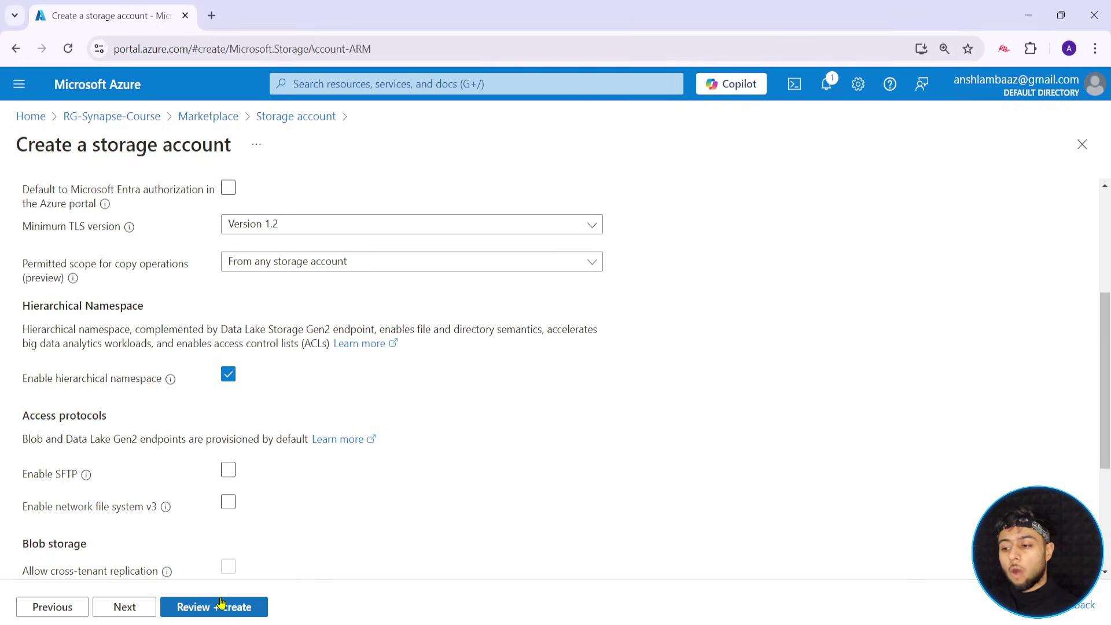
Proceed to the storage account's final review and create the account
{"action": "left_click", "coordinate": [204, 612]}
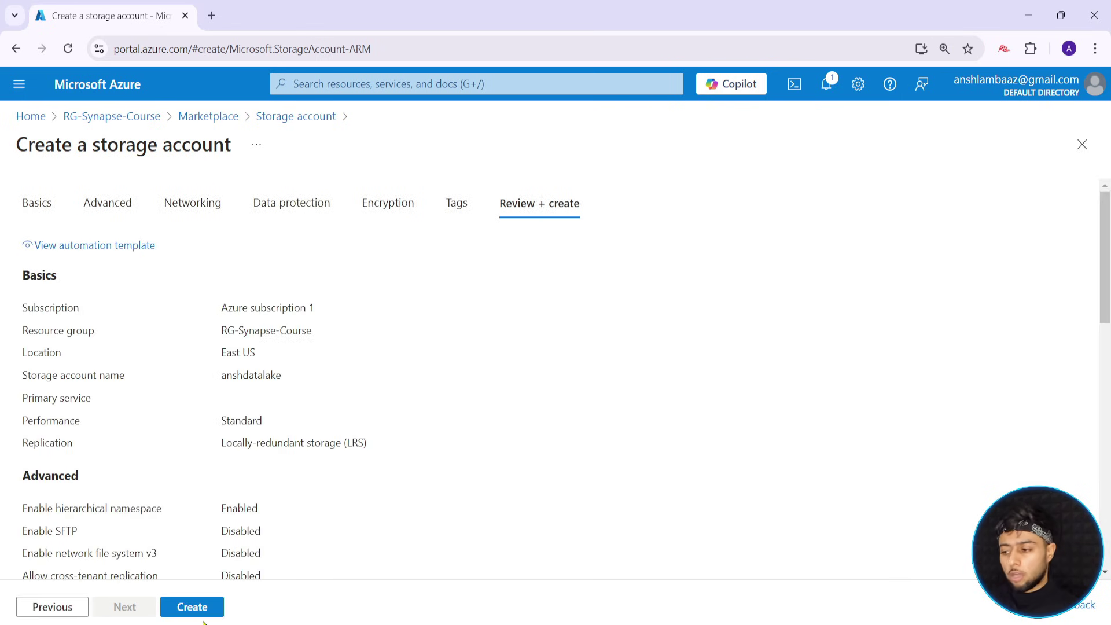
{"action": "left_click", "coordinate": [200, 605]}
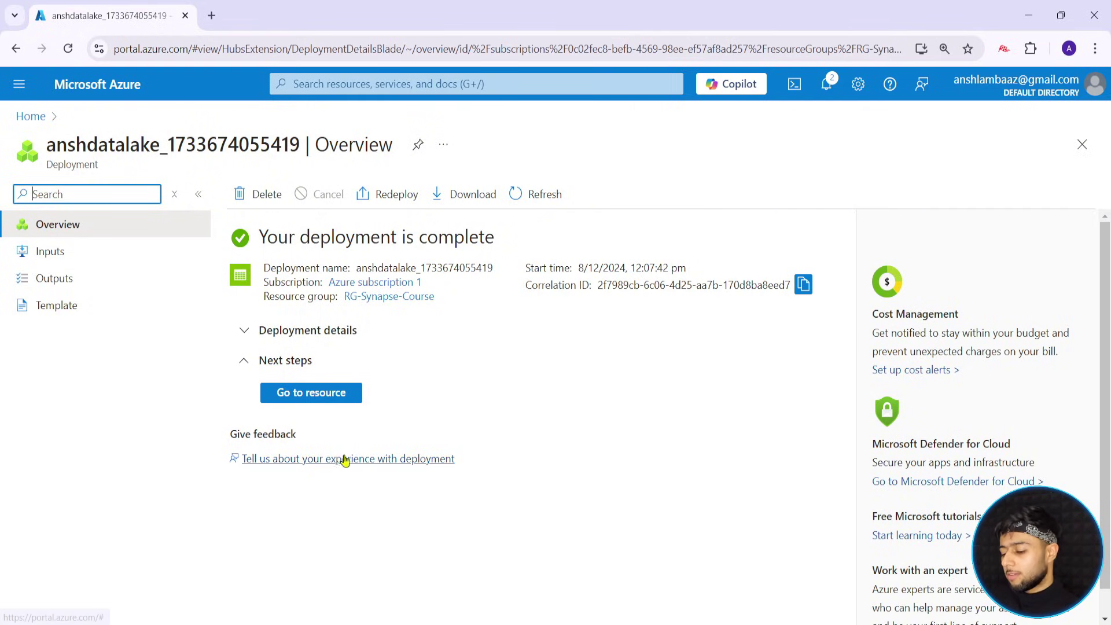
{"action": "mouse_move", "coordinate": [223, 364]}
{"action": "left_mouse_down"}
{"action": "mouse_move", "coordinate": [484, 416]}
{"action": "mouse_move", "coordinate": [476, 421]}
{"action": "left_mouse_up"}
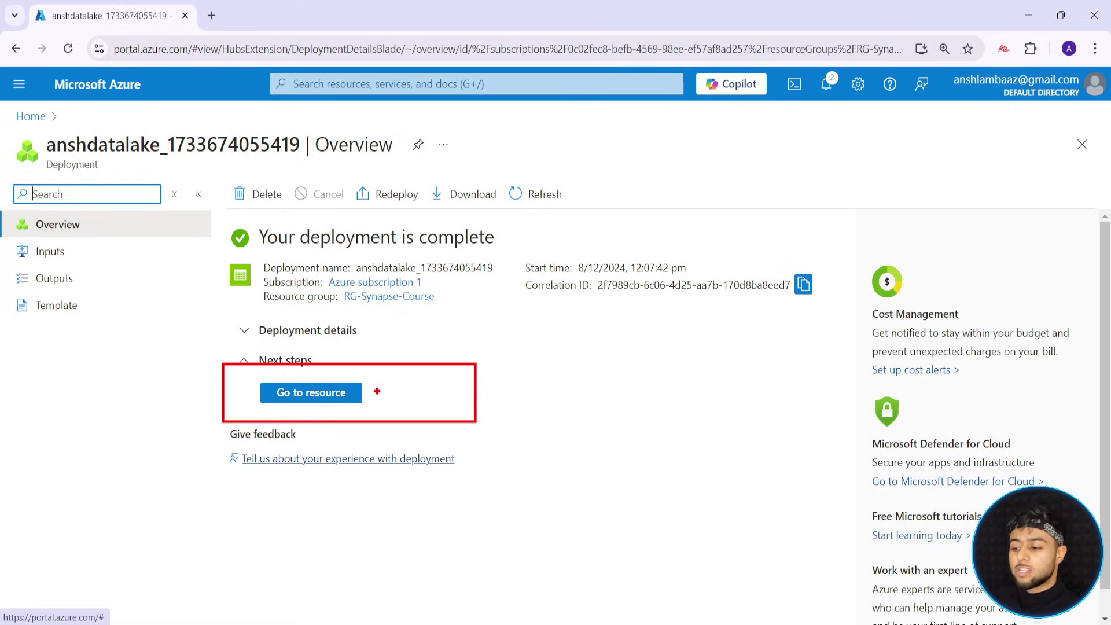
{"action": "left_click_drag", "start_coordinate": [377, 390], "coordinate": [664, 343]}
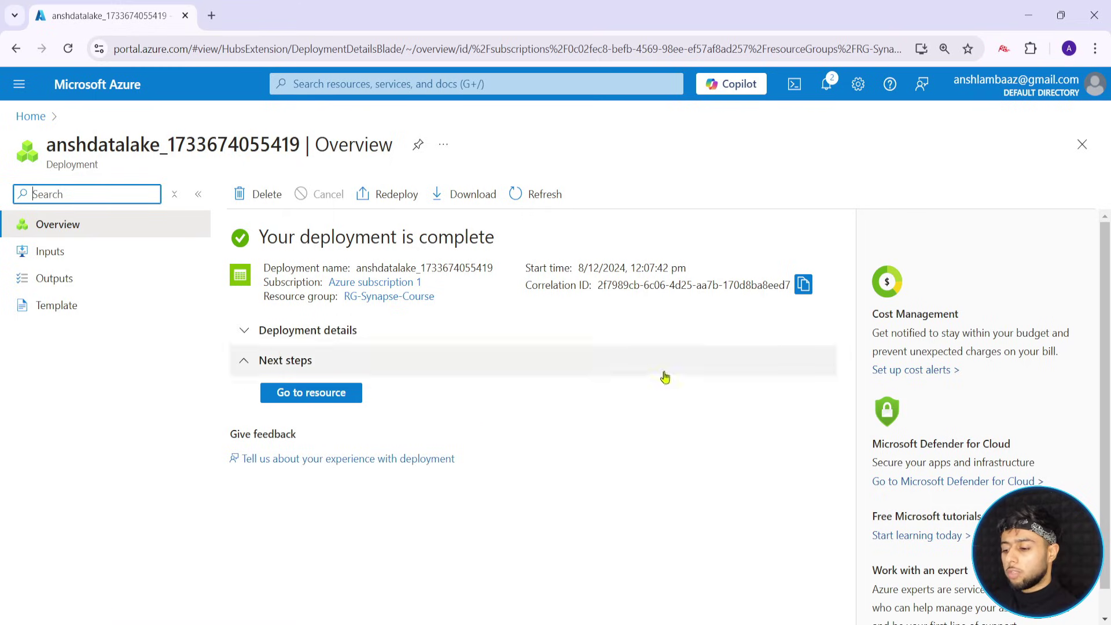
Return to the portal home, find the resource groups service and open RG-Synapse-Course in full view
{"action": "left_click", "coordinate": [31, 116]}
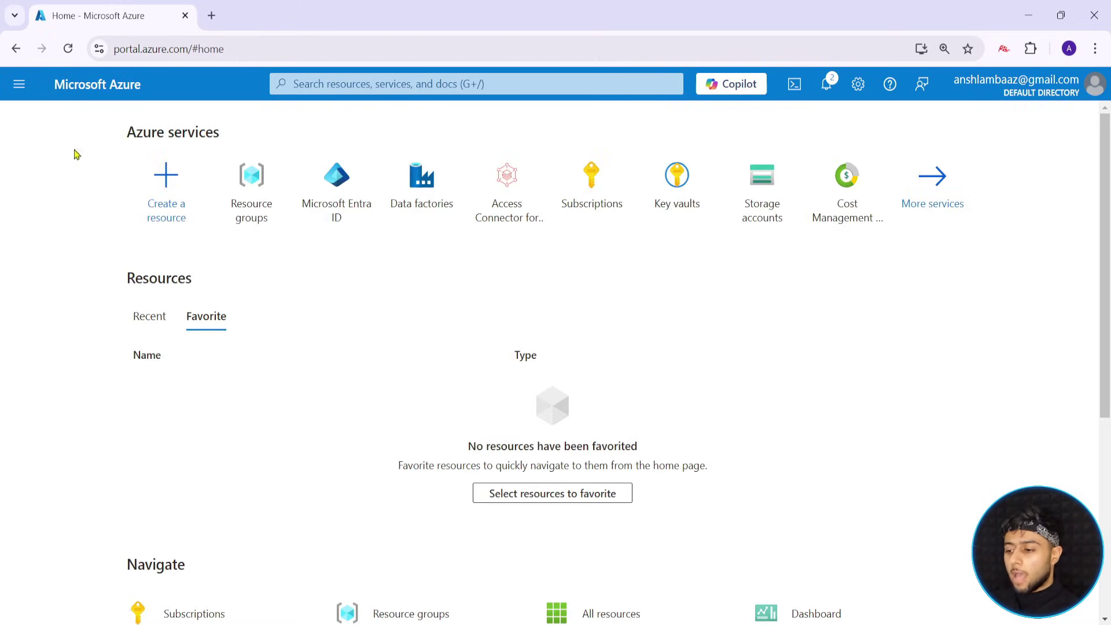
{"action": "left_click", "coordinate": [330, 85]}
{"action": "type", "text": "res"}
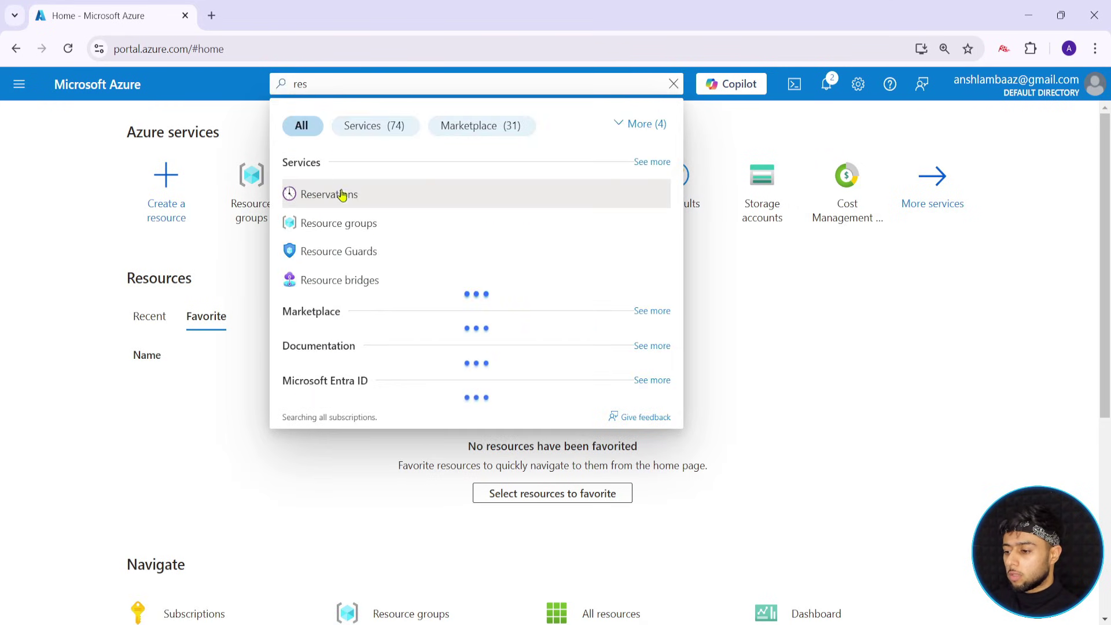
{"action": "left_click", "coordinate": [338, 238]}
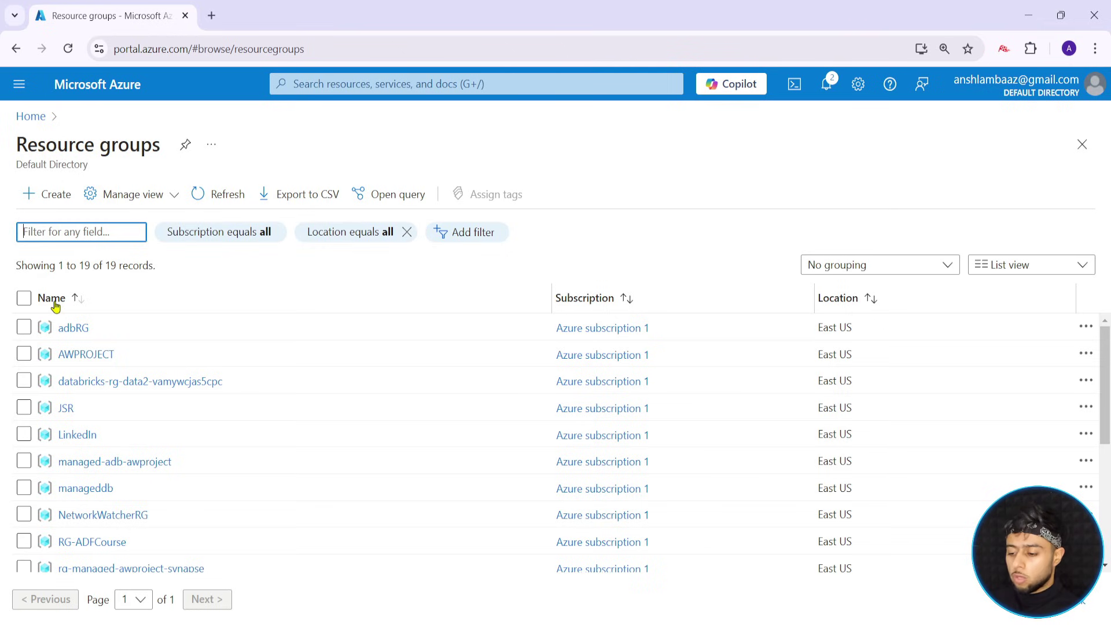
{"action": "scroll", "coordinate": [83, 437], "scroll_direction": "down", "scroll_amount": 4}
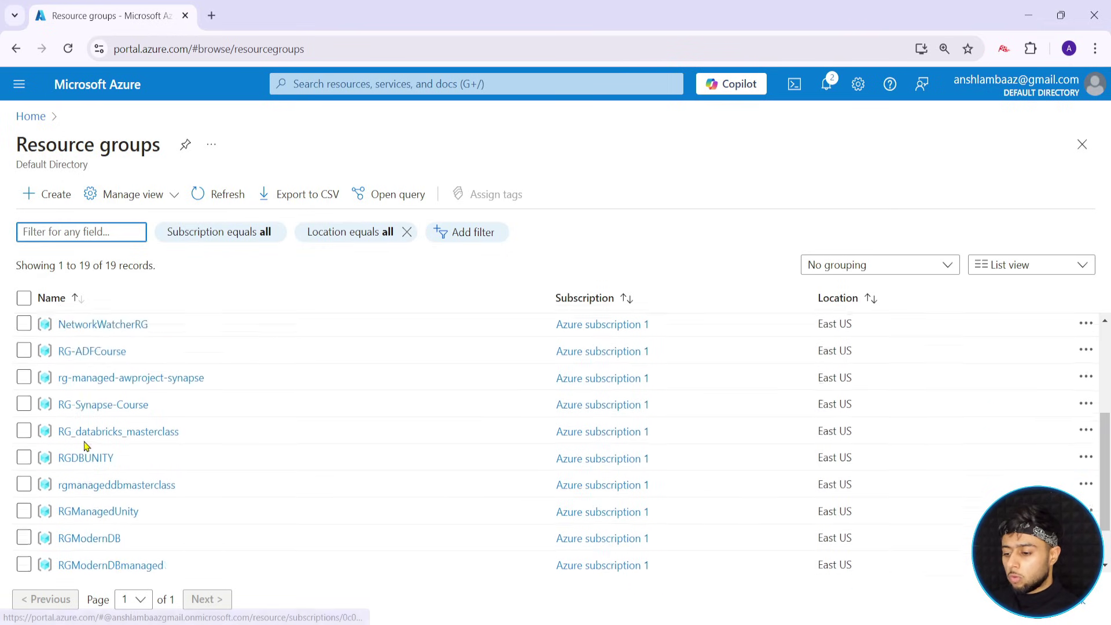
{"action": "left_click", "coordinate": [91, 365]}
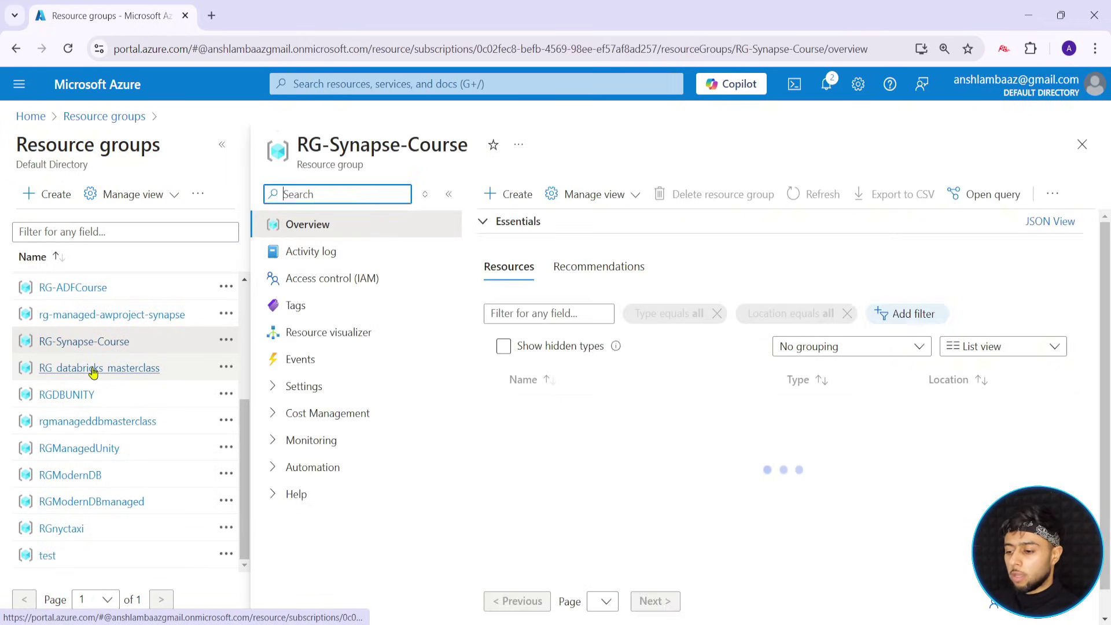
{"action": "left_click", "coordinate": [222, 144]}
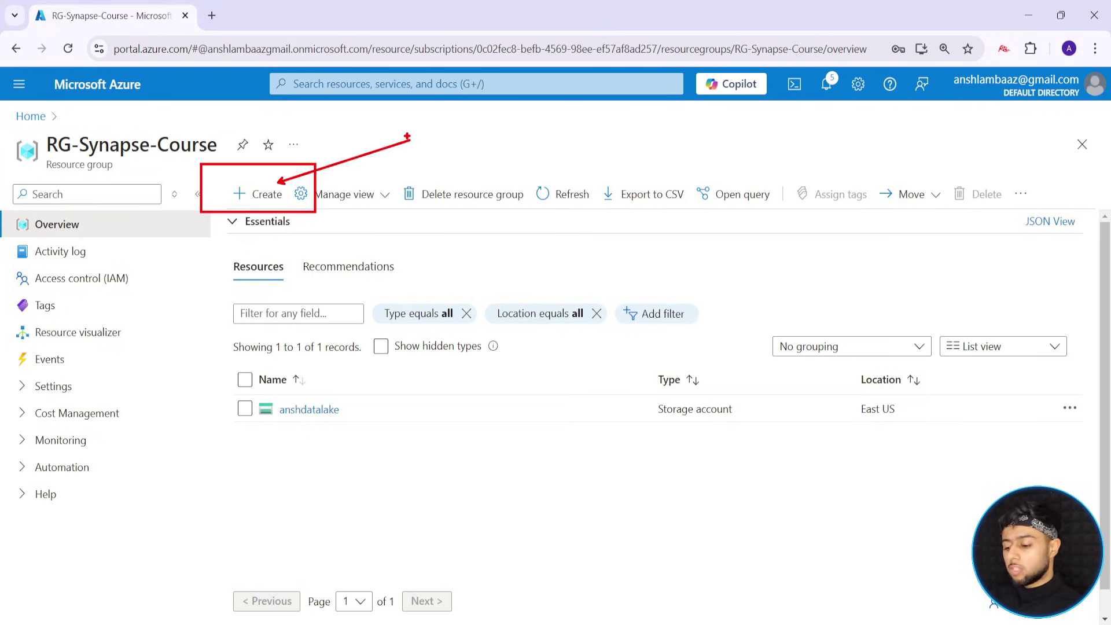
Find Azure Synapse Analytics in the Marketplace from RG-Synapse-Course and start creating a Synapse workspace
{"action": "left_click", "coordinate": [256, 197]}
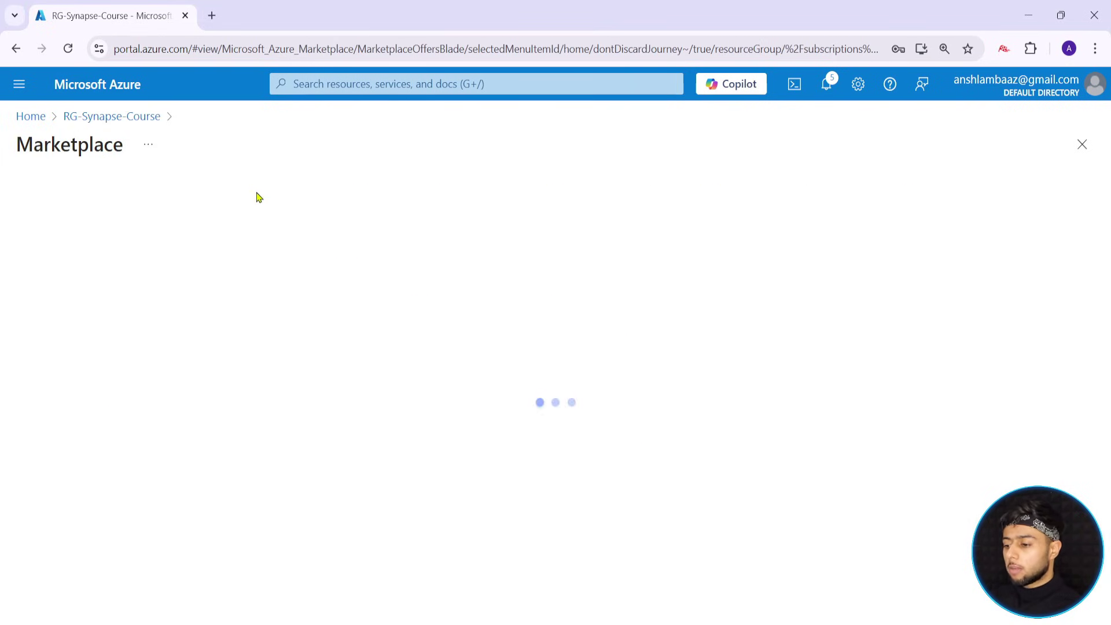
{"action": "type", "text": "synapse"}
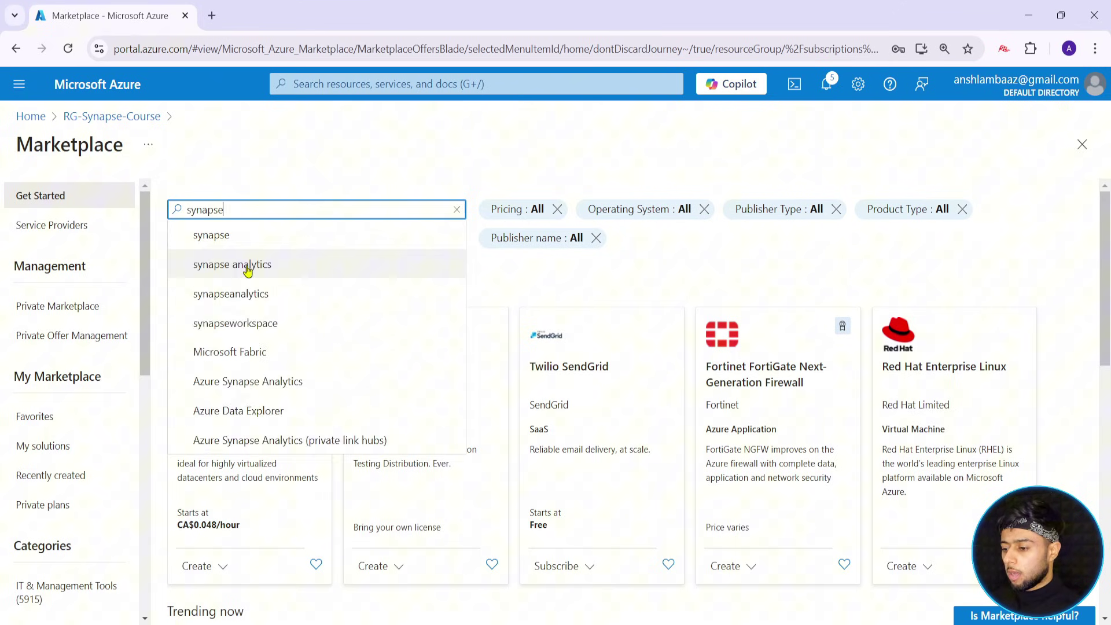
{"action": "left_click", "coordinate": [247, 270]}
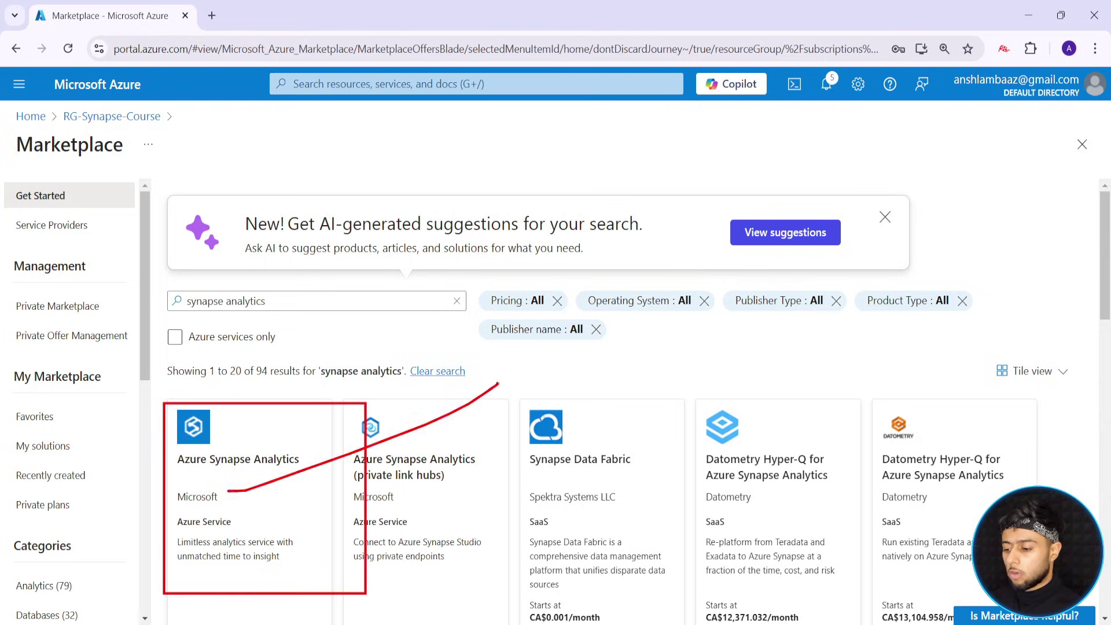
{"action": "left_click", "coordinate": [312, 480]}
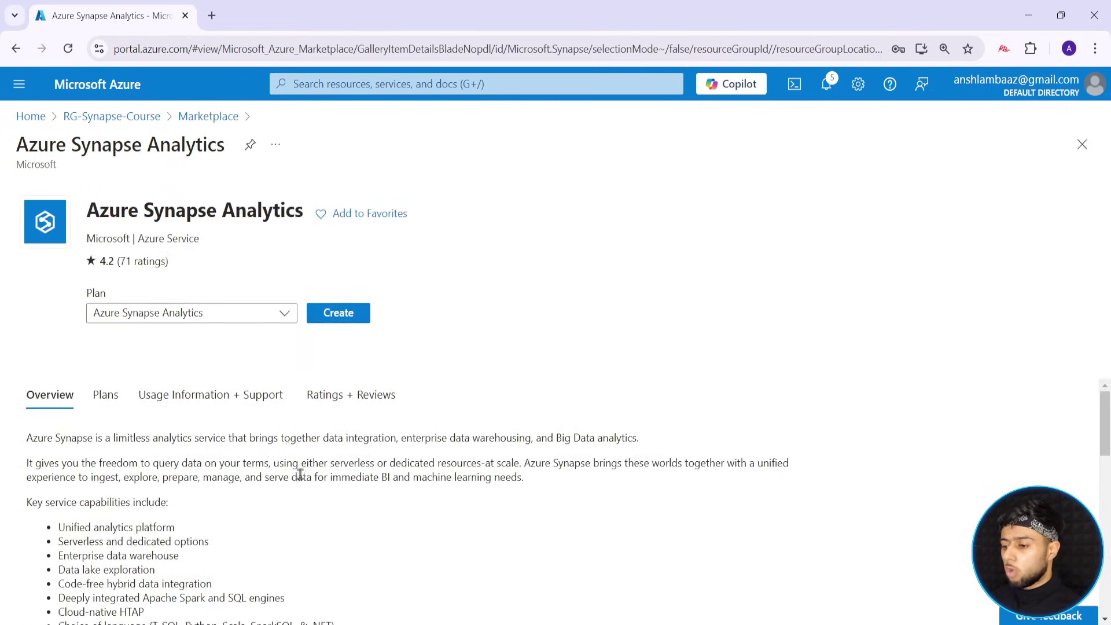
{"action": "left_click", "coordinate": [328, 313]}
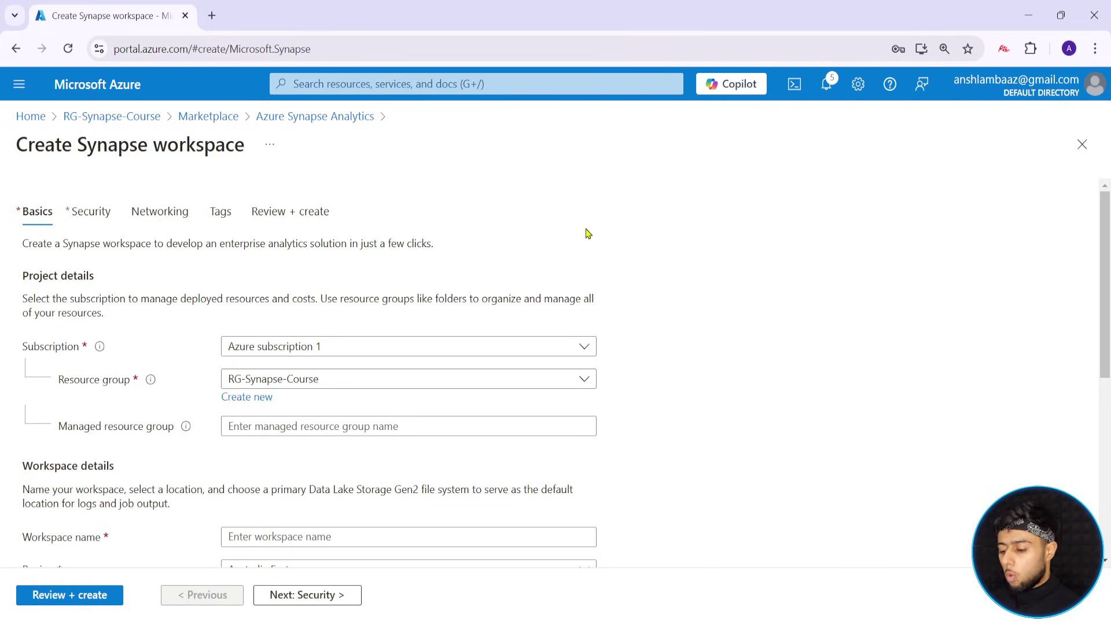
{"action": "scroll", "coordinate": [598, 242], "scroll_direction": "down", "scroll_amount": 1}
{"action": "key", "text": "ctrl+2"}
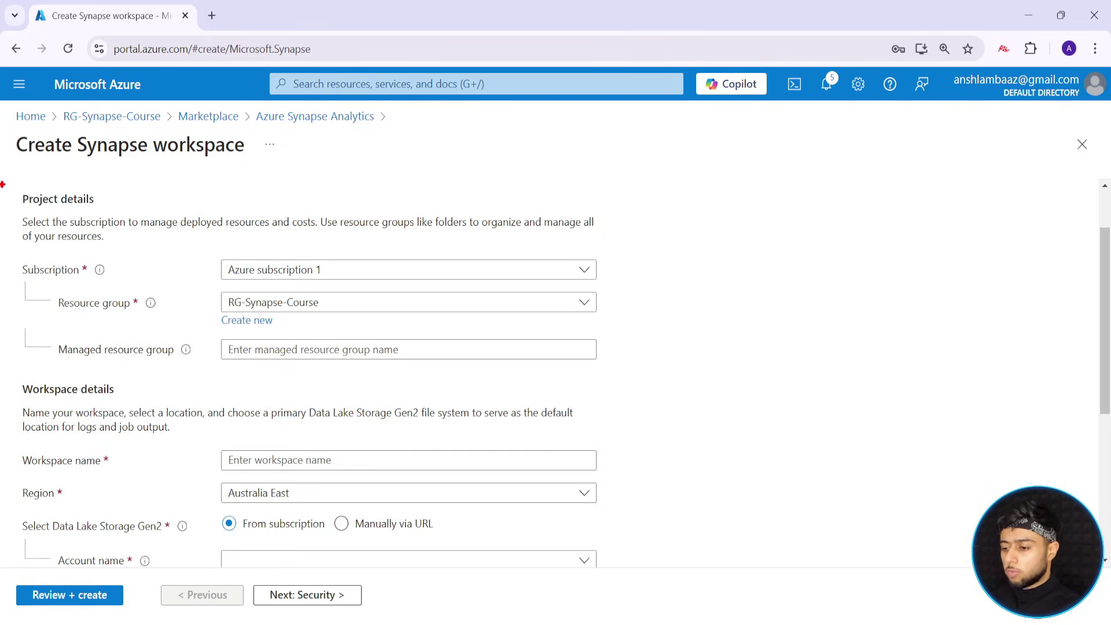
{"action": "mouse_move", "coordinate": [0, 127]}
{"action": "left_mouse_down"}
{"action": "mouse_move", "coordinate": [617, 397]}
{"action": "mouse_move", "coordinate": [692, 383]}
{"action": "left_mouse_up"}
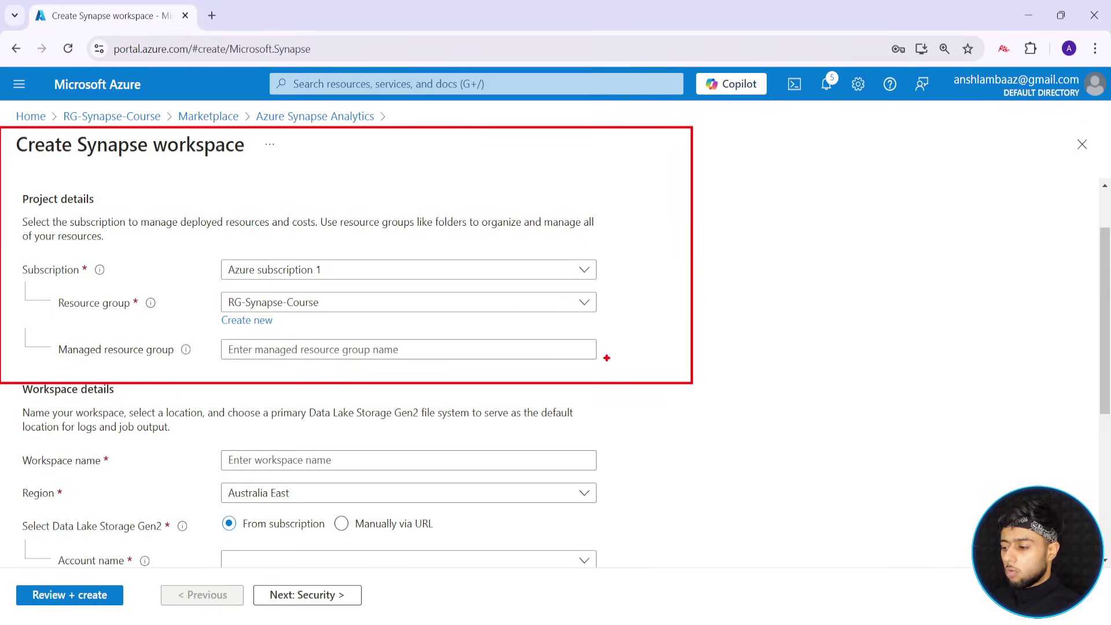
{"action": "left_click_drag", "start_coordinate": [600, 342], "coordinate": [793, 310]}
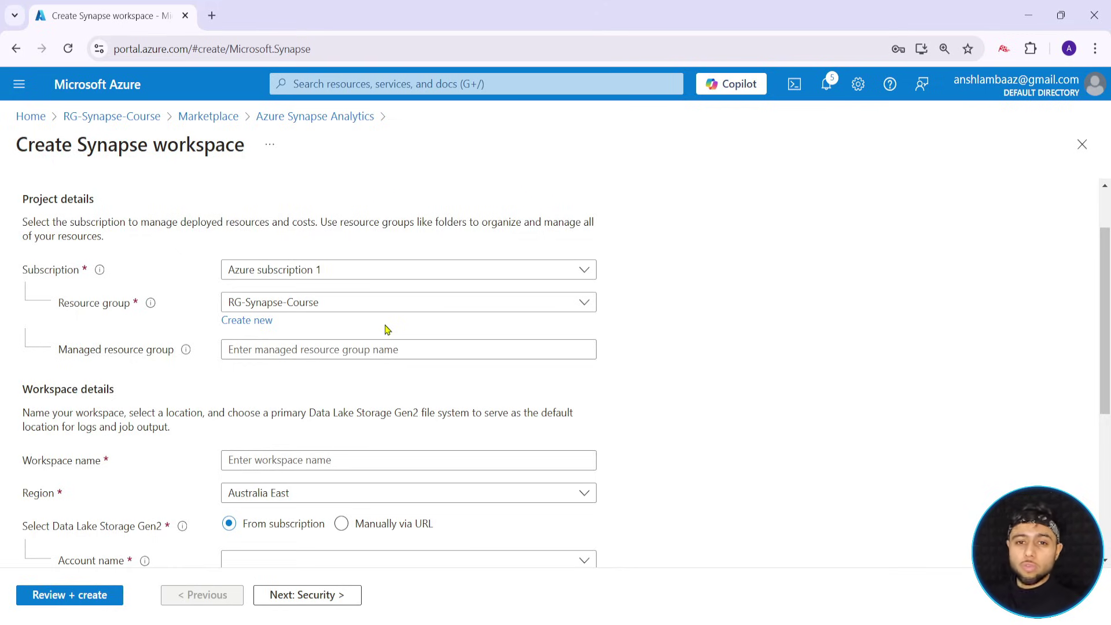
Name the Synapse workspace with the owner's first name in lowercase followed by "synapsews"
{"action": "scroll", "coordinate": [142, 446], "scroll_direction": "down", "scroll_amount": 4}
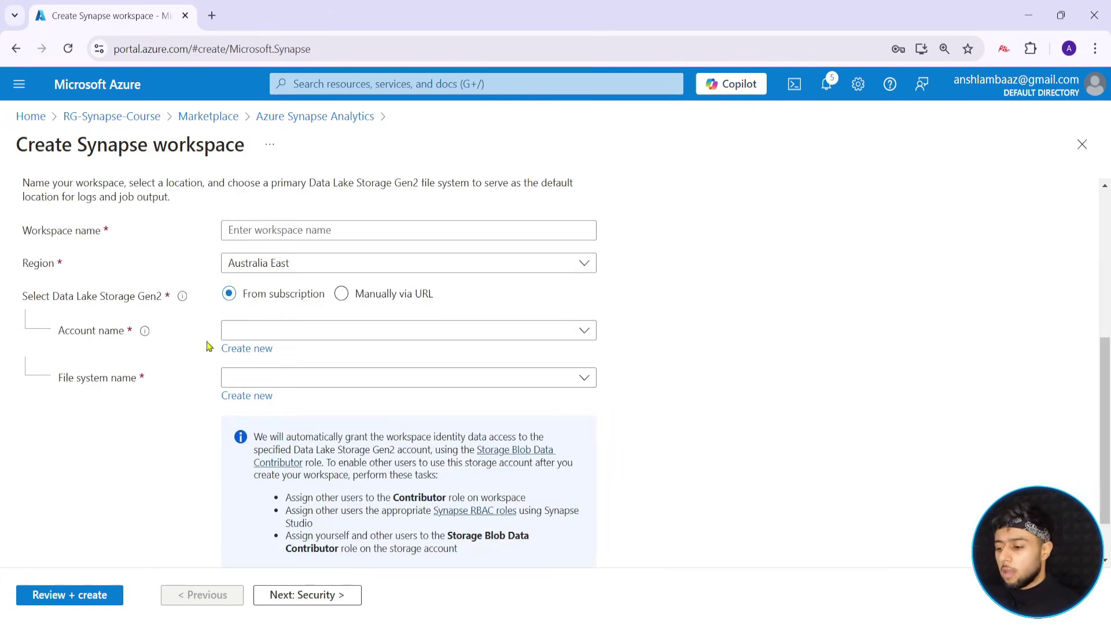
{"action": "left_click", "coordinate": [275, 233]}
{"action": "type", "text": "a"}
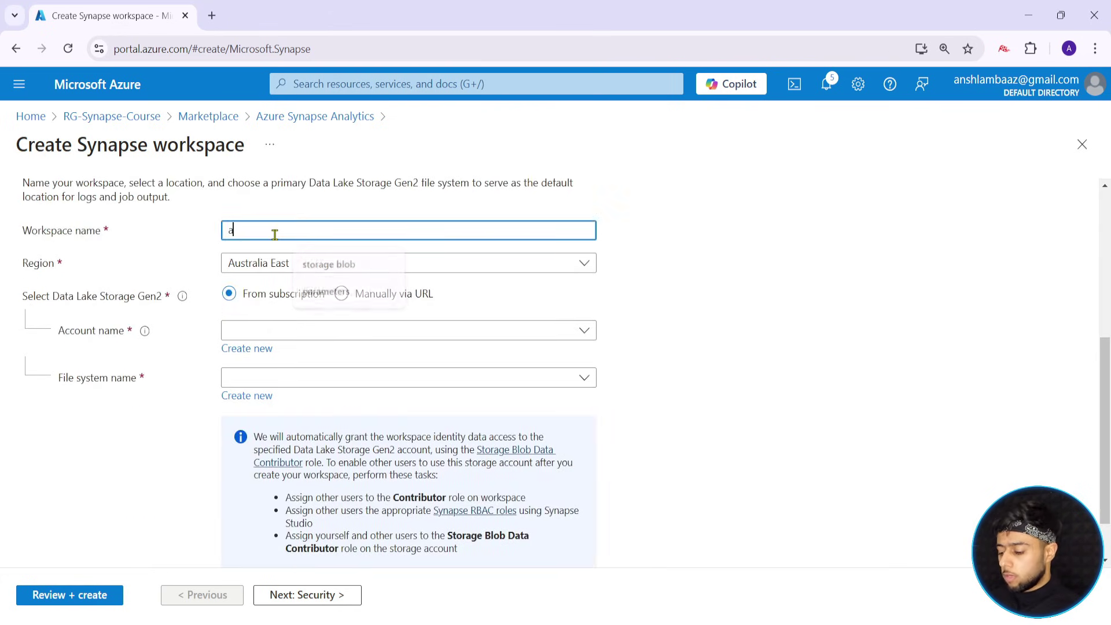
{"action": "type", "text": "nshs"}
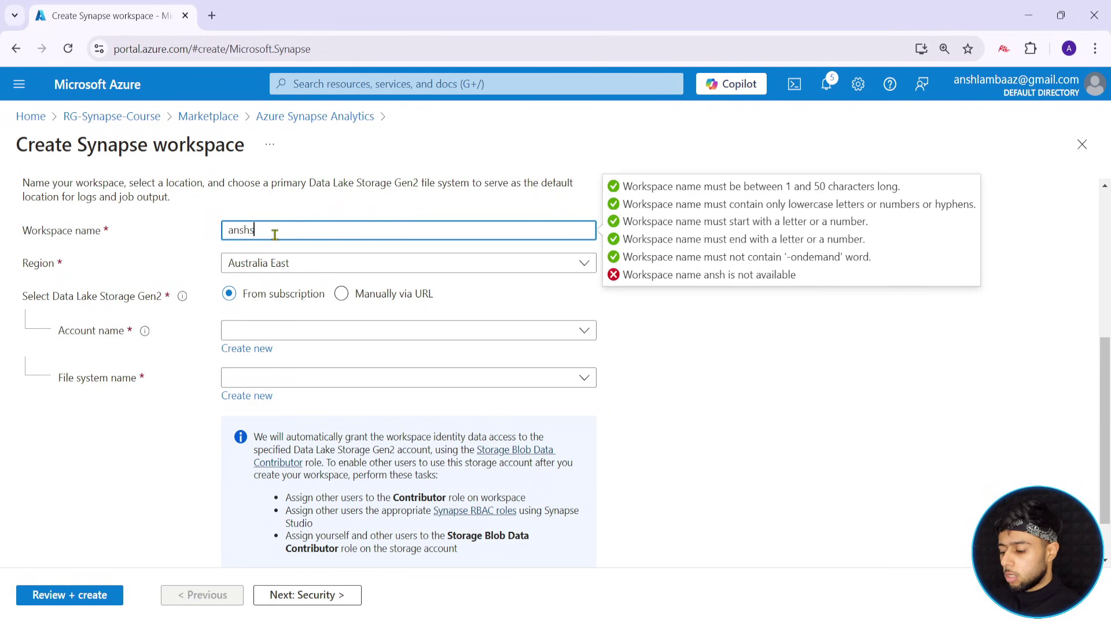
{"action": "type", "text": "ynapsews"}
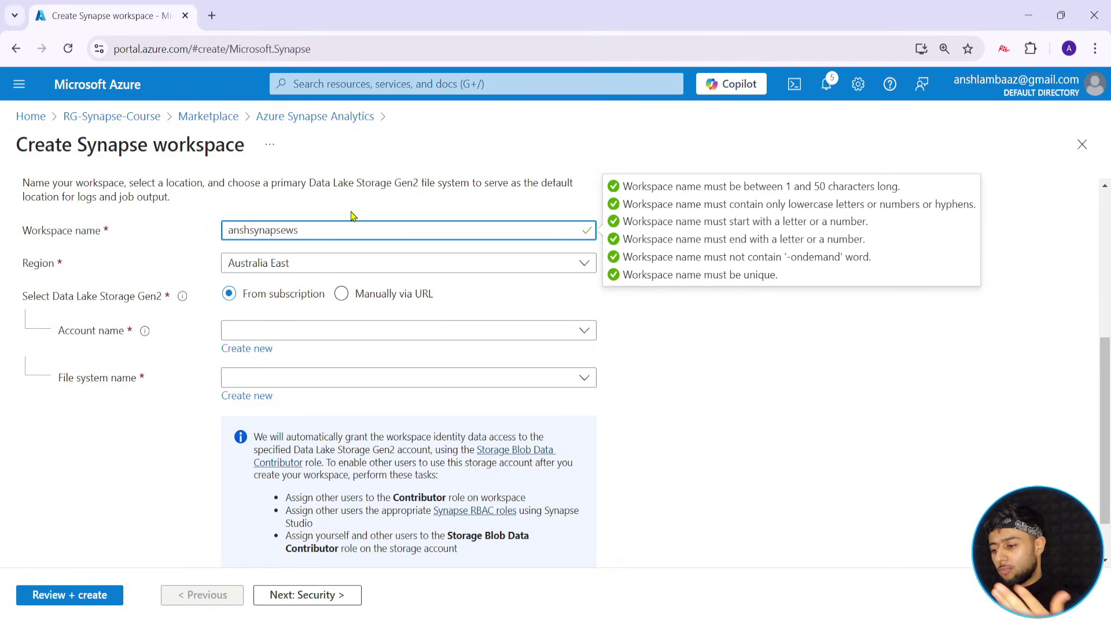
Set the Synapse workspace's region to Central US
{"action": "left_click", "coordinate": [425, 264]}
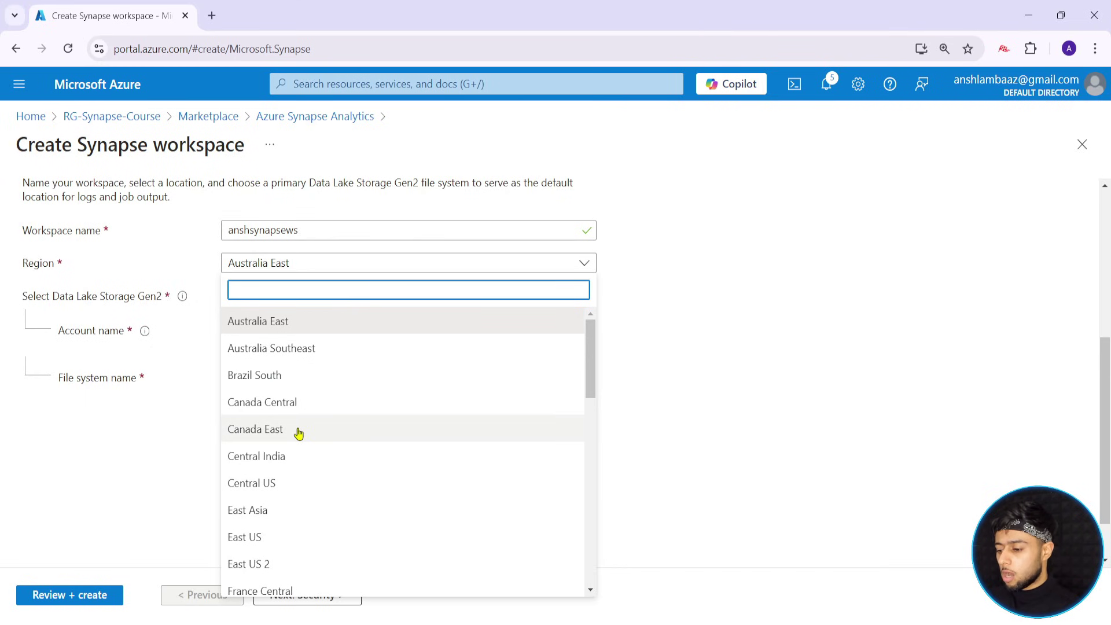
{"action": "left_click", "coordinate": [300, 489]}
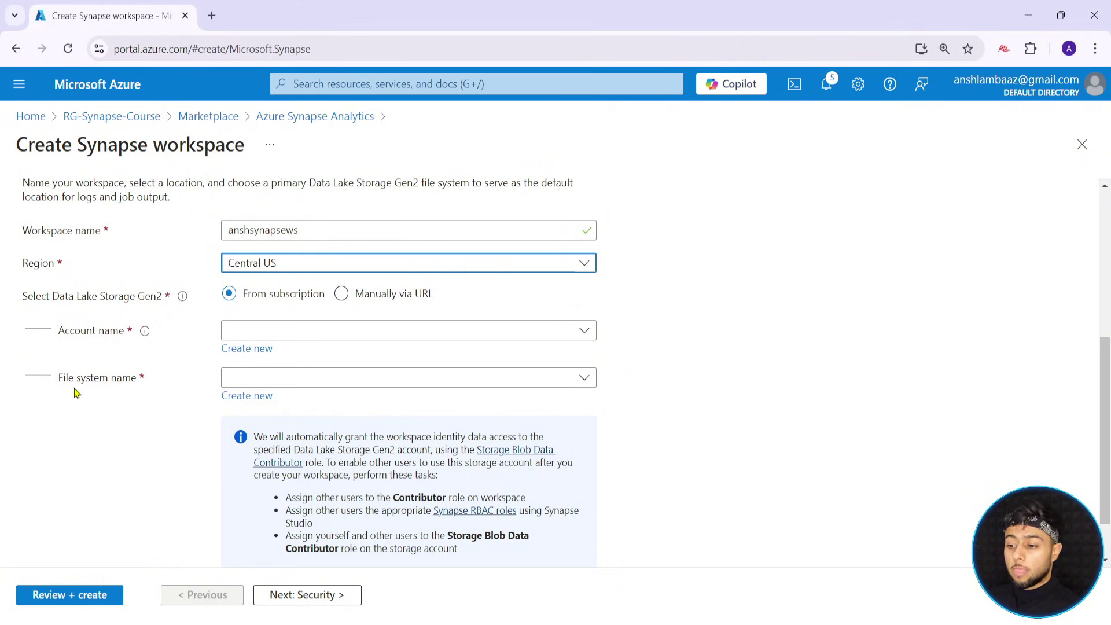
{"action": "mouse_move", "coordinate": [3, 267]}
{"action": "left_mouse_down"}
{"action": "mouse_move", "coordinate": [670, 384]}
{"action": "mouse_move", "coordinate": [715, 408]}
{"action": "left_mouse_up"}
{"action": "key", "text": "Escape"}
{"action": "mouse_move", "coordinate": [182, 298]}
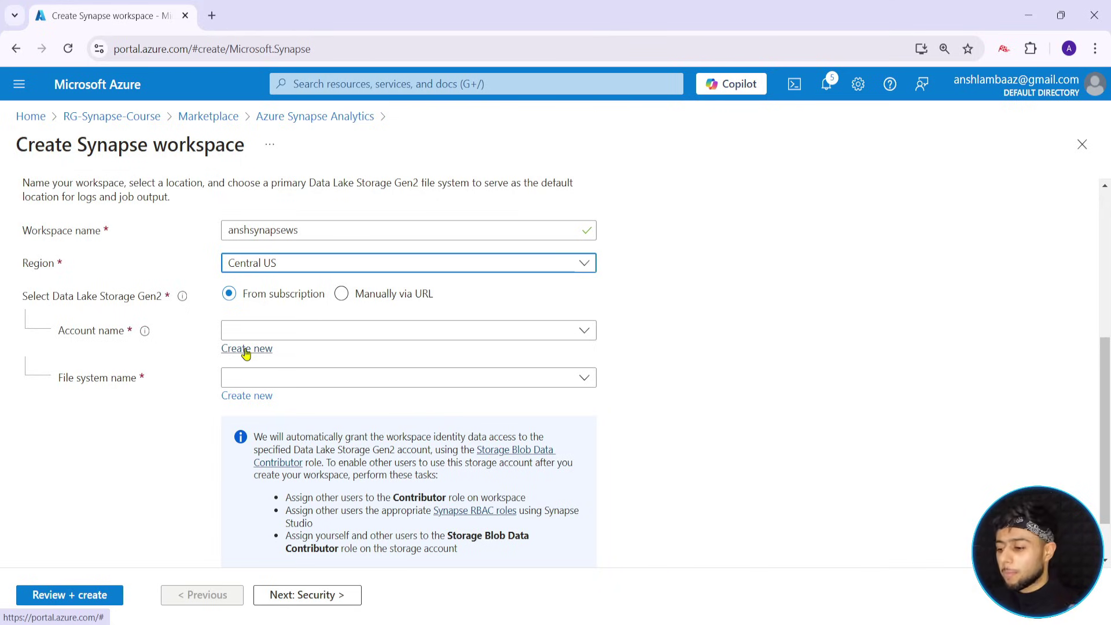
Create a new Data Lake Storage Gen2 account for the workspace, named "manstoragesynapse" followed by the owner's first name in lowercase
{"action": "left_click", "coordinate": [246, 348]}
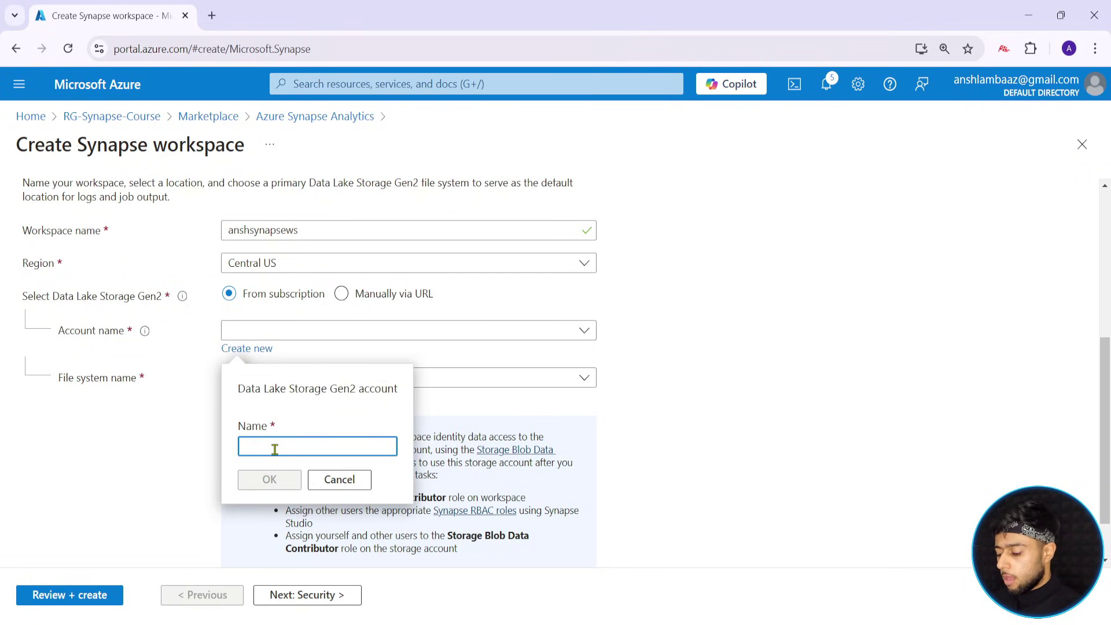
{"action": "type", "text": "mans"}
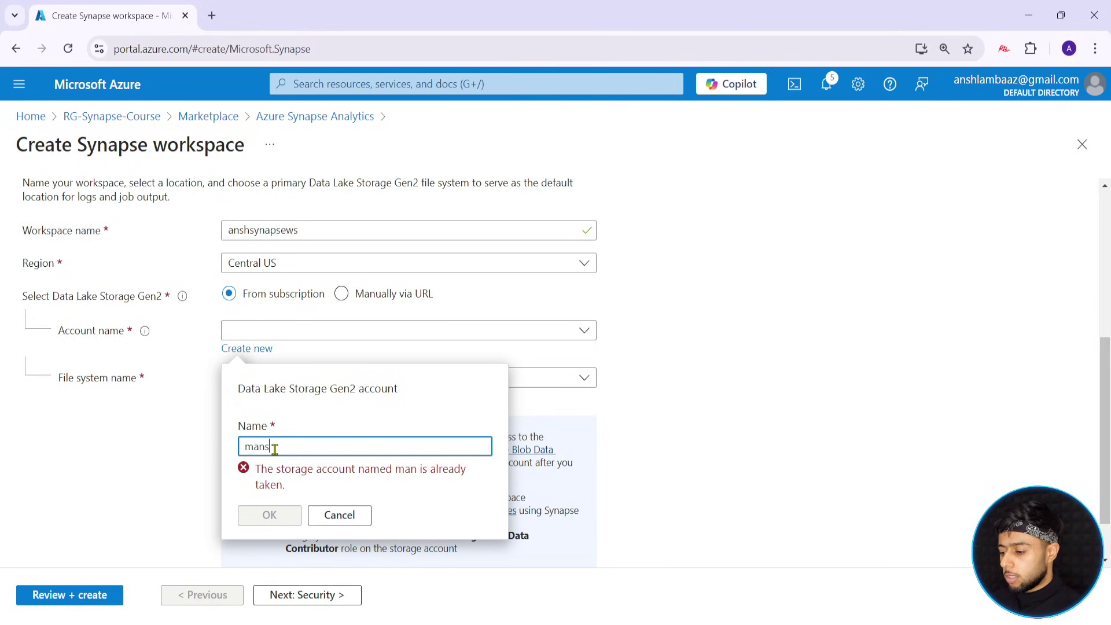
{"action": "type", "text": "toragesynapseansh"}
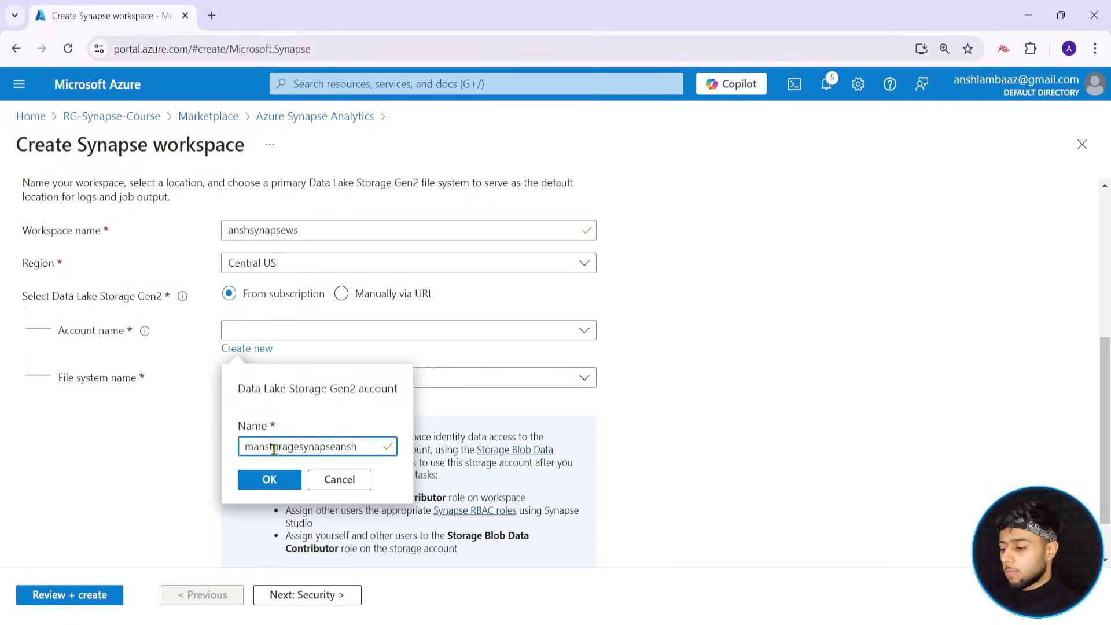
{"action": "left_click", "coordinate": [270, 478]}
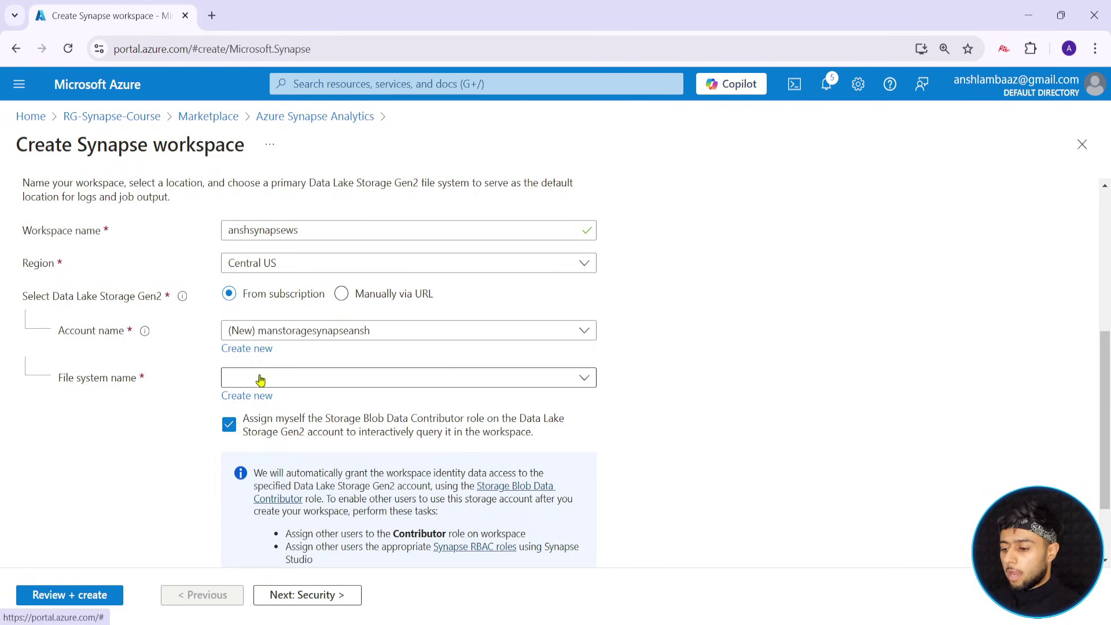
Create a new Data Lake Storage Gen2 file system named "manfssynapse" followed by the owner's first name in lowercase
{"action": "left_click", "coordinate": [248, 398]}
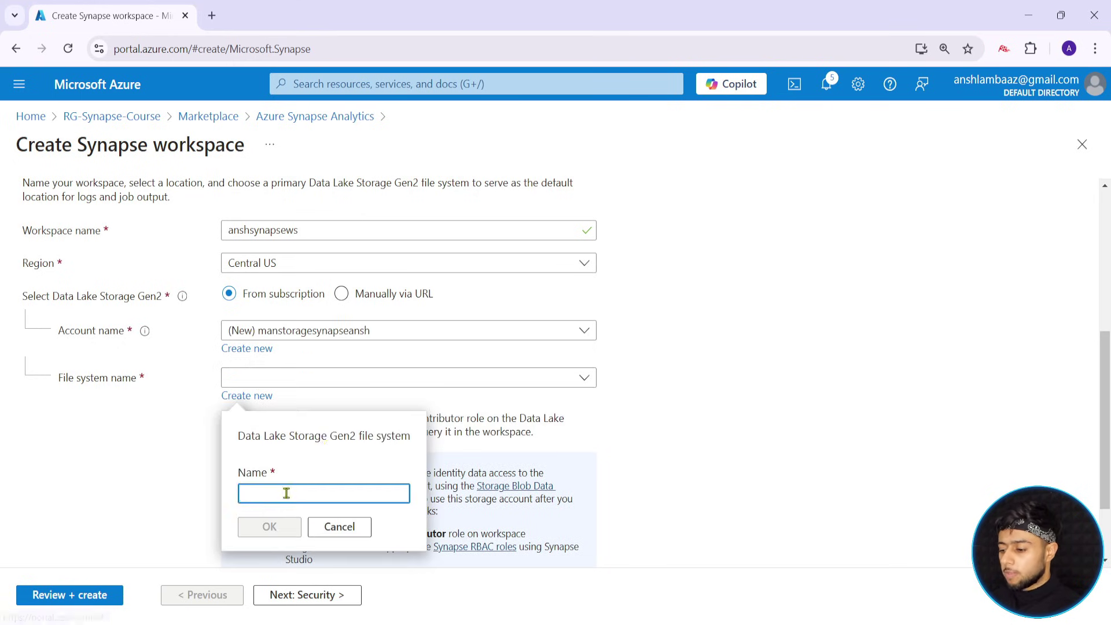
{"action": "type", "text": "manfss"}
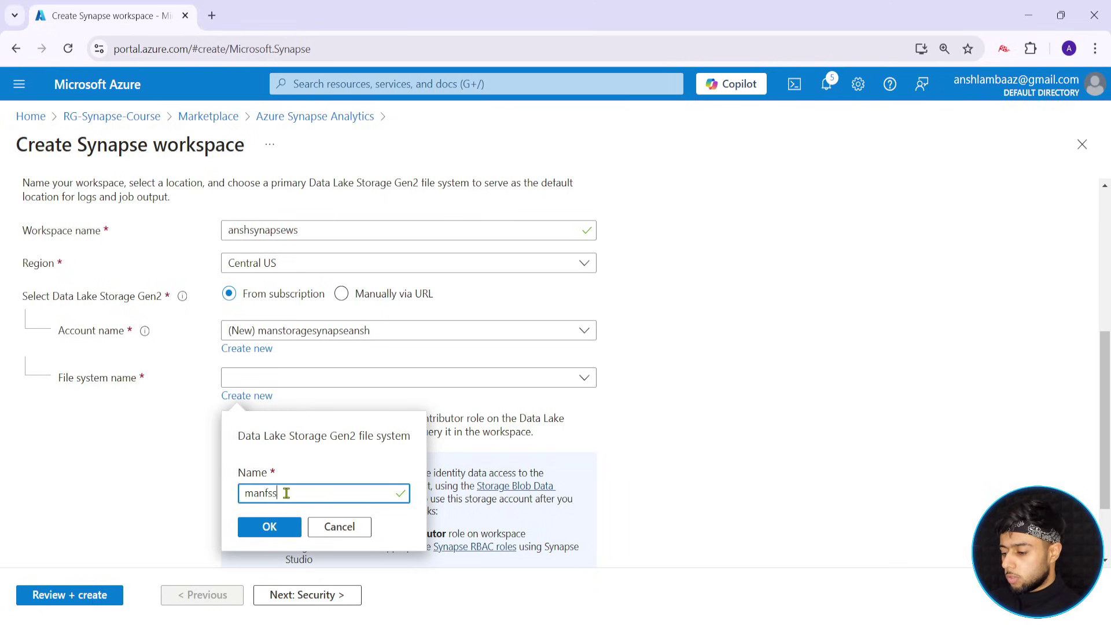
{"action": "type", "text": "ynapseansh"}
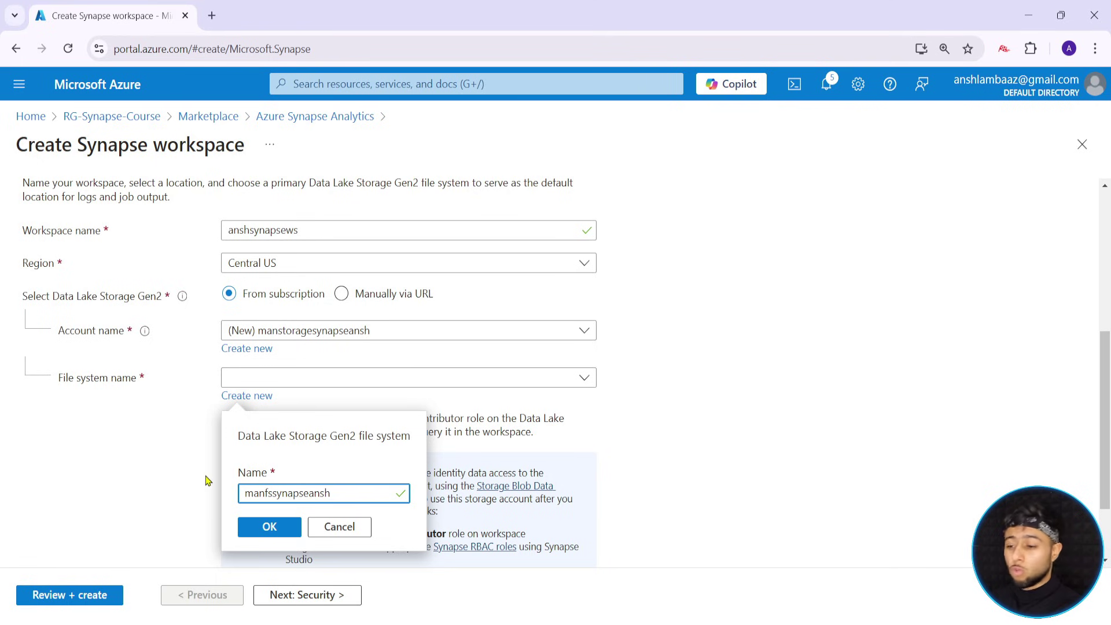
{"action": "left_click", "coordinate": [250, 528]}
{"action": "scroll", "coordinate": [165, 464], "scroll_direction": "down", "scroll_amount": 2}
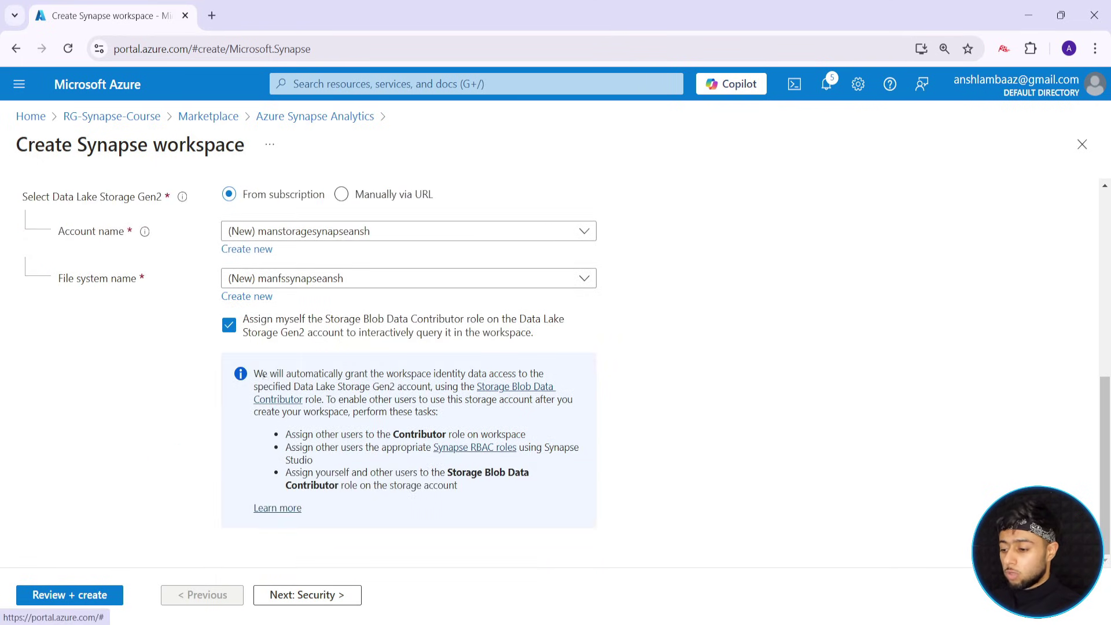
{"action": "mouse_move", "coordinate": [199, 350]}
{"action": "left_mouse_down"}
{"action": "mouse_move", "coordinate": [602, 498]}
{"action": "mouse_move", "coordinate": [623, 540]}
{"action": "left_mouse_up"}
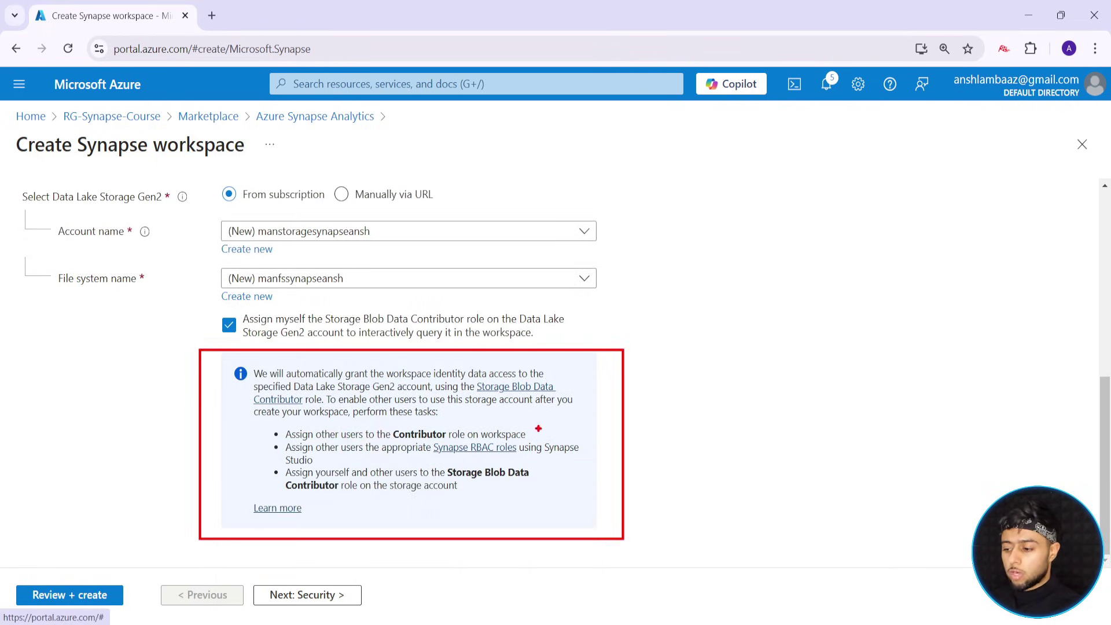
{"action": "left_click_drag", "start_coordinate": [538, 433], "coordinate": [830, 355]}
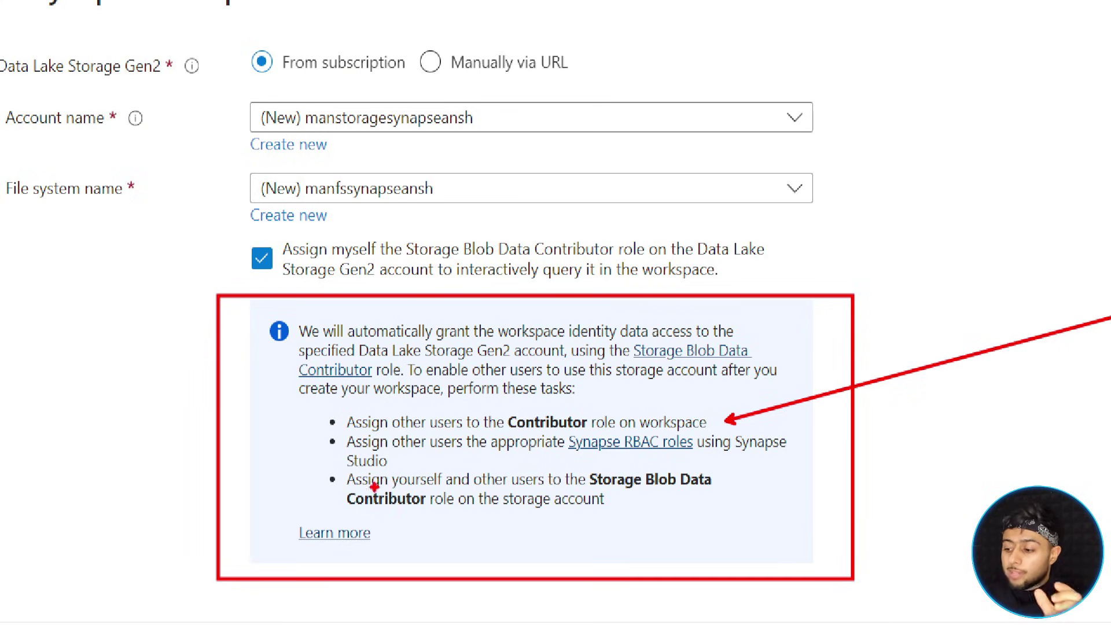
{"action": "left_click_drag", "start_coordinate": [616, 491], "coordinate": [692, 491]}
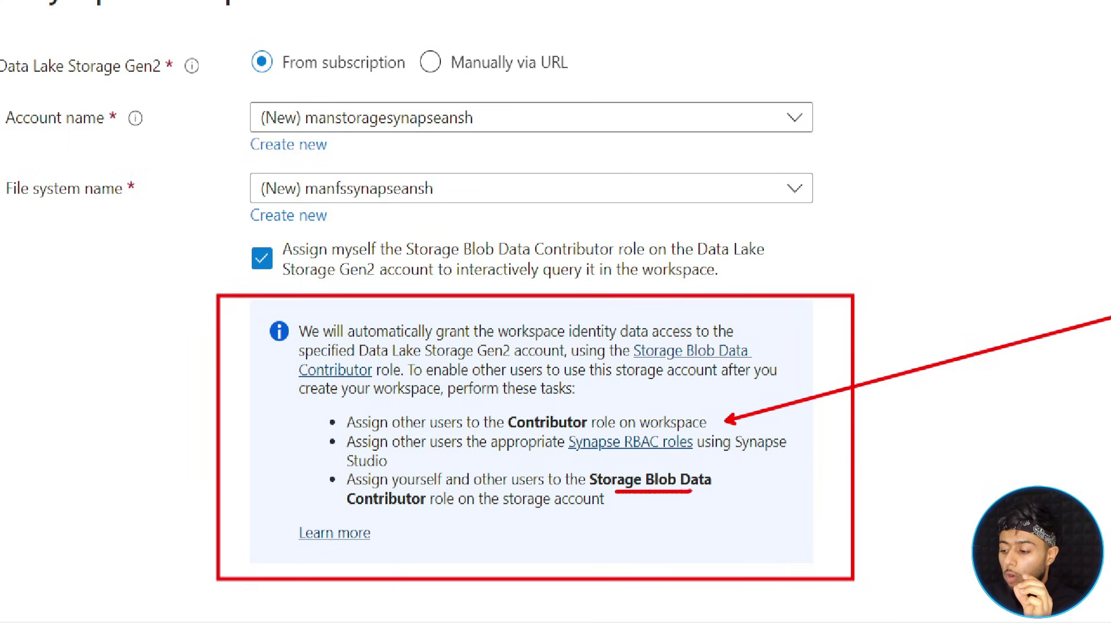
{"action": "left_click_drag", "start_coordinate": [354, 510], "coordinate": [607, 514]}
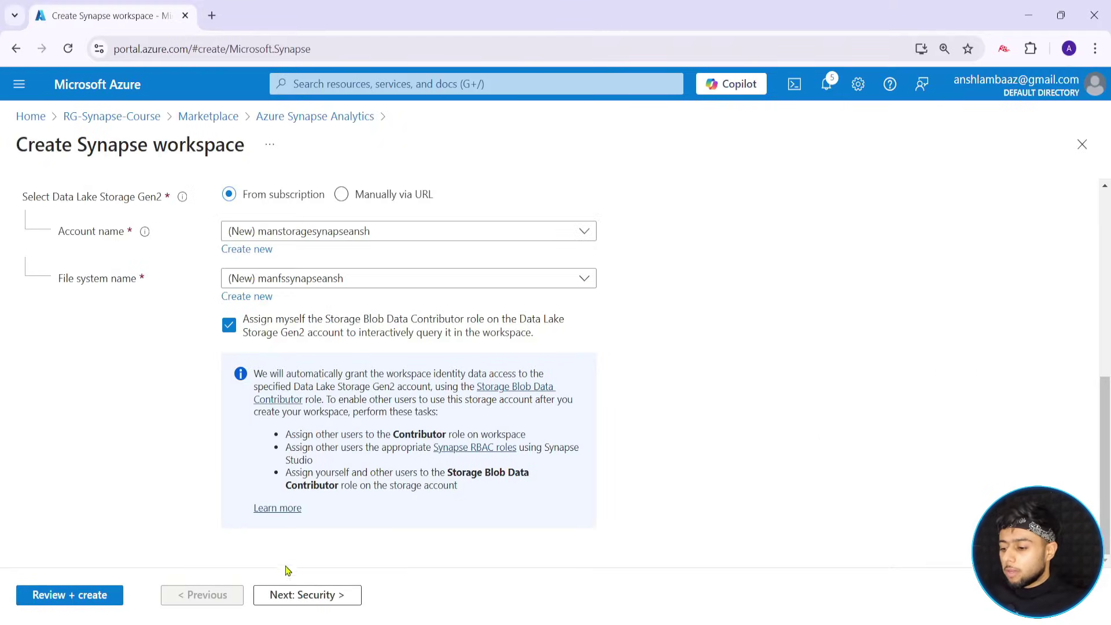
Proceed to the workspace's security settings and bring the SQL Server authentication fields into view
{"action": "scroll", "coordinate": [174, 400], "scroll_direction": "up", "scroll_amount": 4}
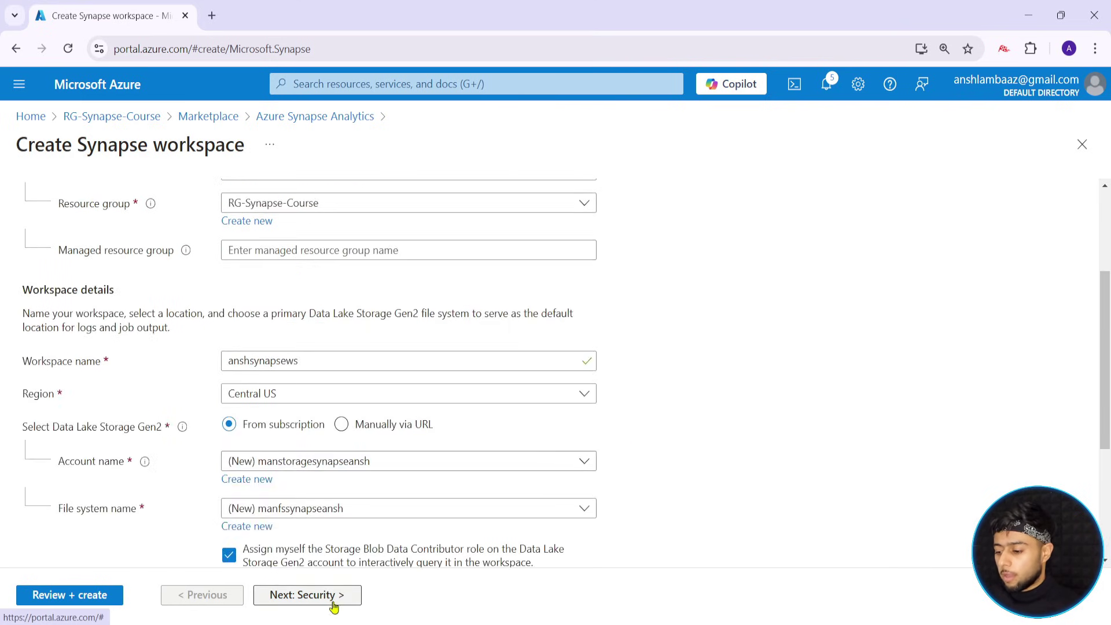
{"action": "left_click", "coordinate": [307, 595]}
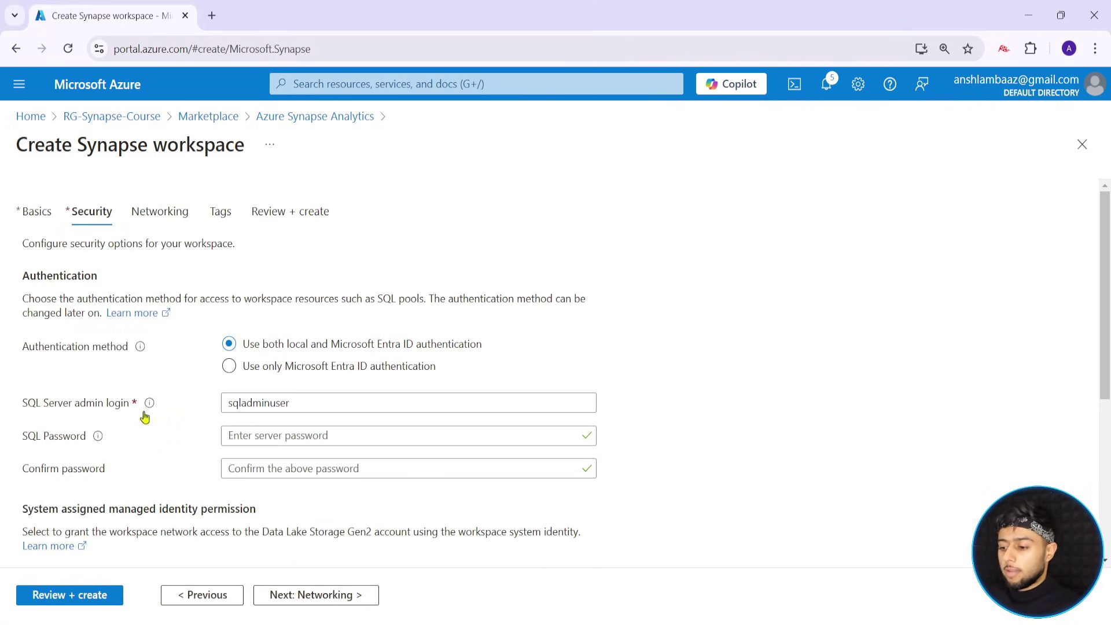
{"action": "scroll", "coordinate": [145, 416], "scroll_direction": "down", "scroll_amount": 1}
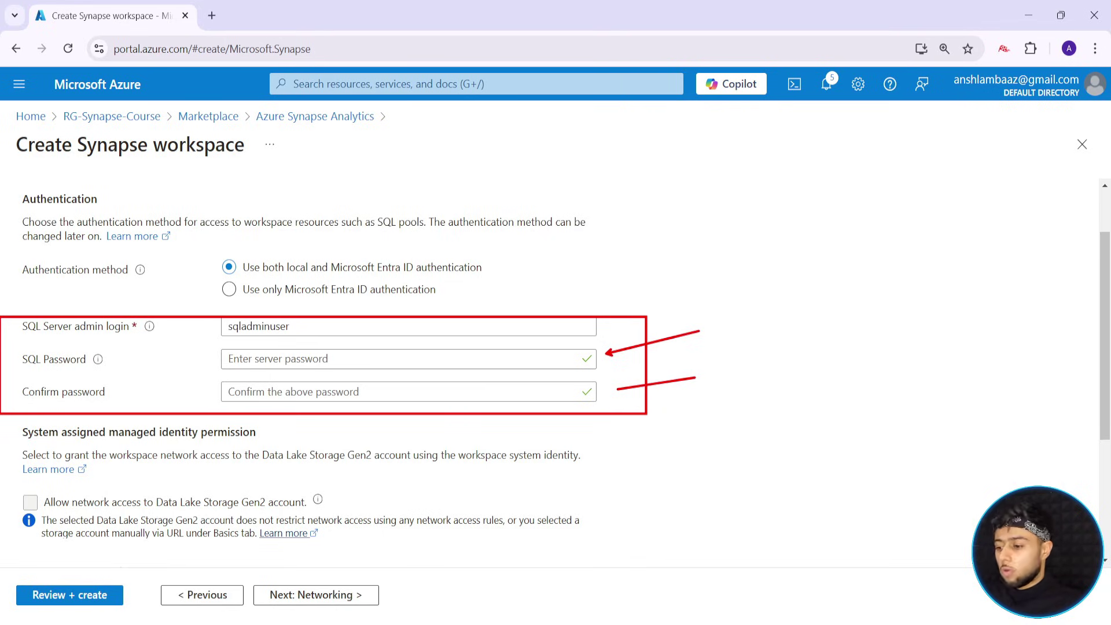
Try "admin" as the SQL Server admin login
{"action": "left_click", "coordinate": [437, 323]}
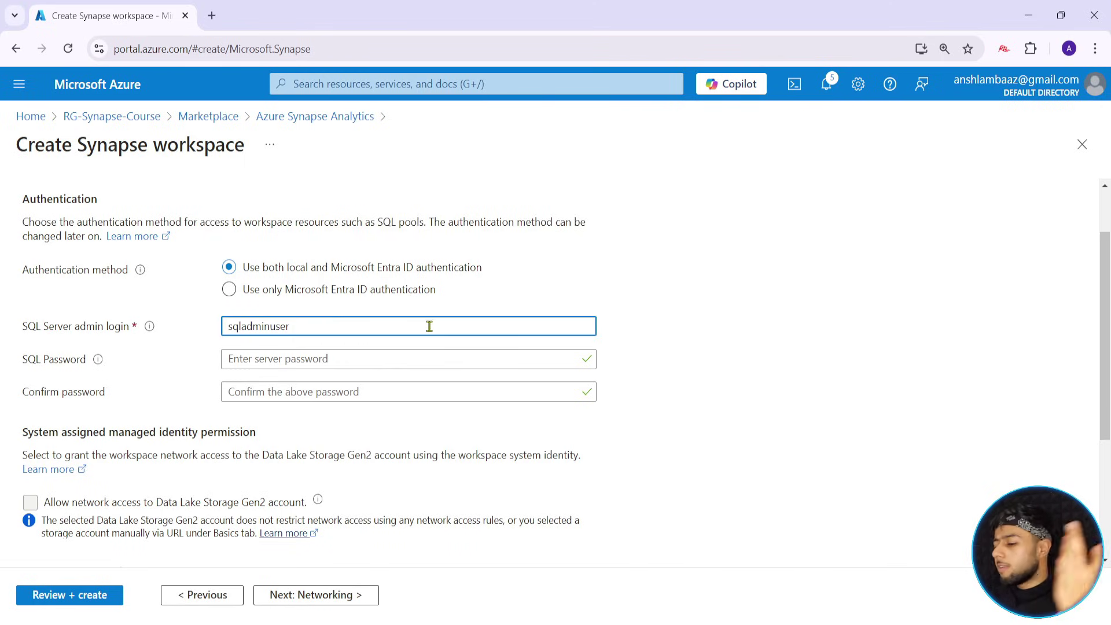
{"action": "key", "text": "ctrl+a"}
{"action": "type", "text": "ad"}
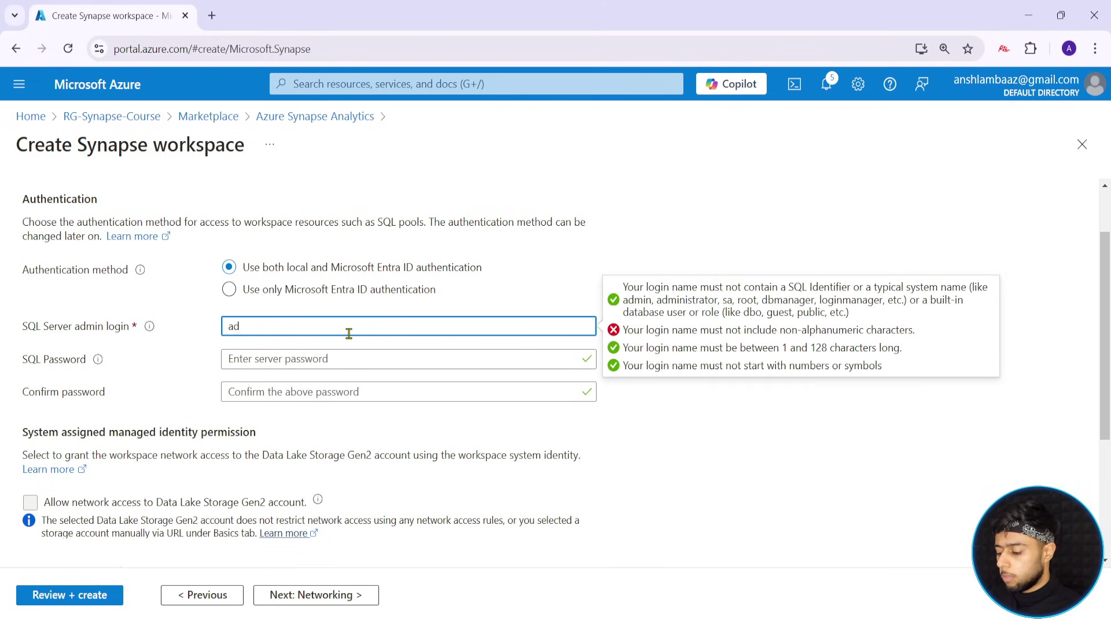
{"action": "type", "text": ",in,inmin"}
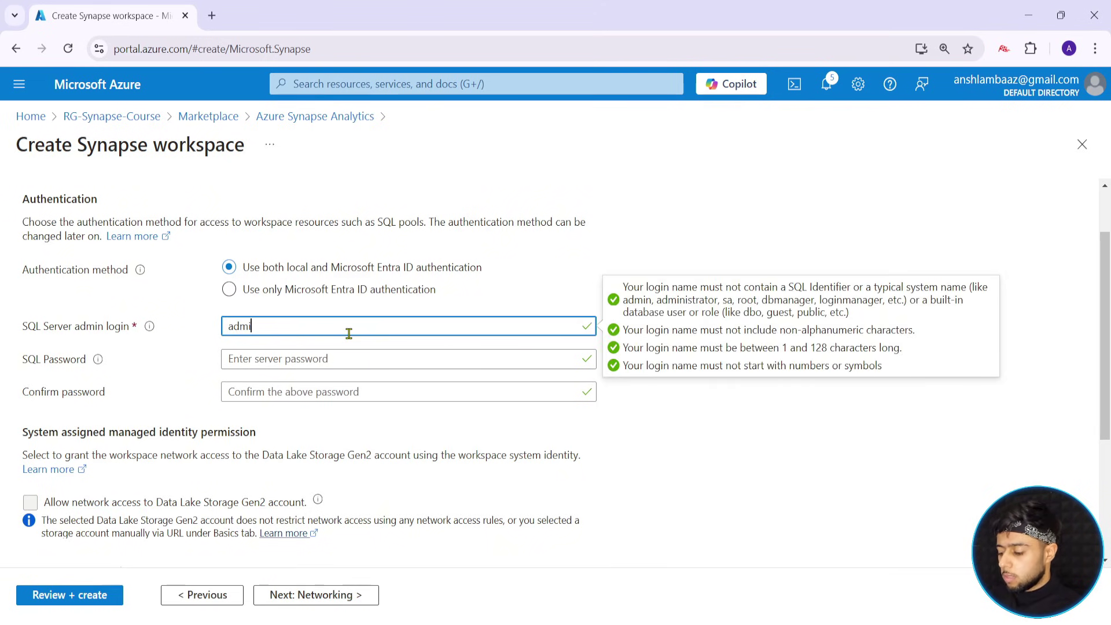
{"action": "left_click", "coordinate": [525, 305]}
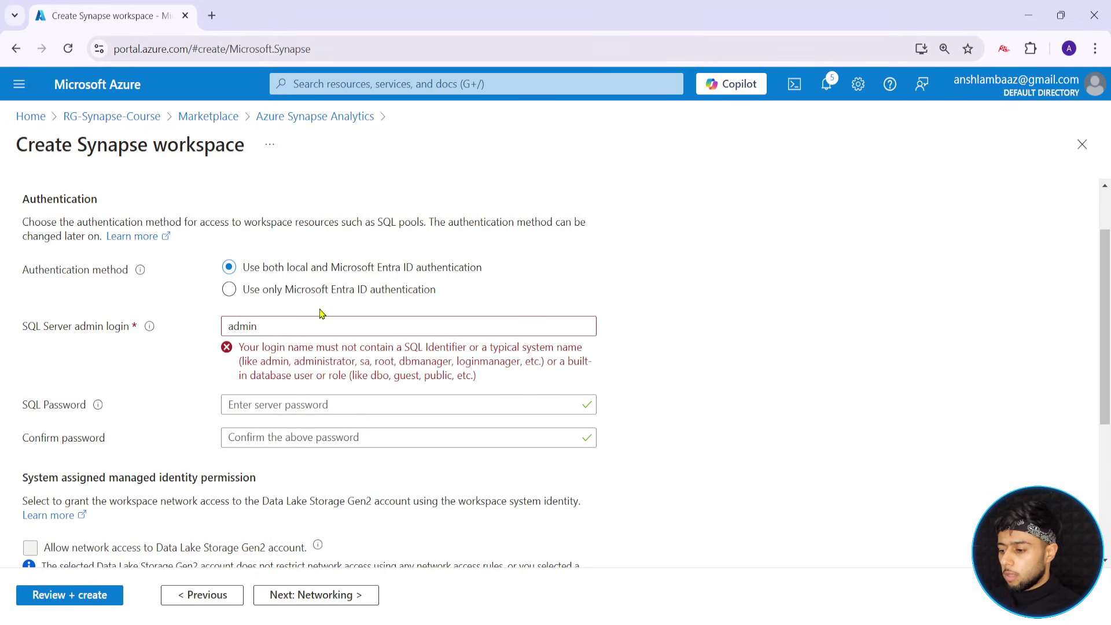
Set the SQL Server admin login to the owner's first name in lowercase, using both local and Microsoft Entra ID authentication
{"action": "left_click", "coordinate": [305, 324]}
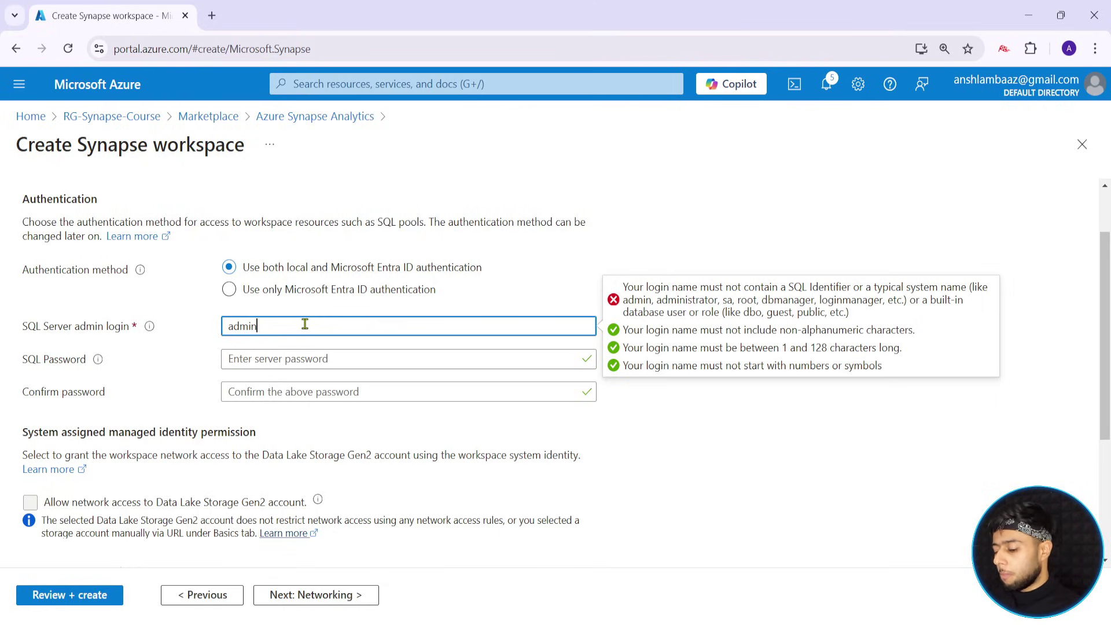
{"action": "key", "text": "ctrl+a"}
{"action": "type", "text": "an"}
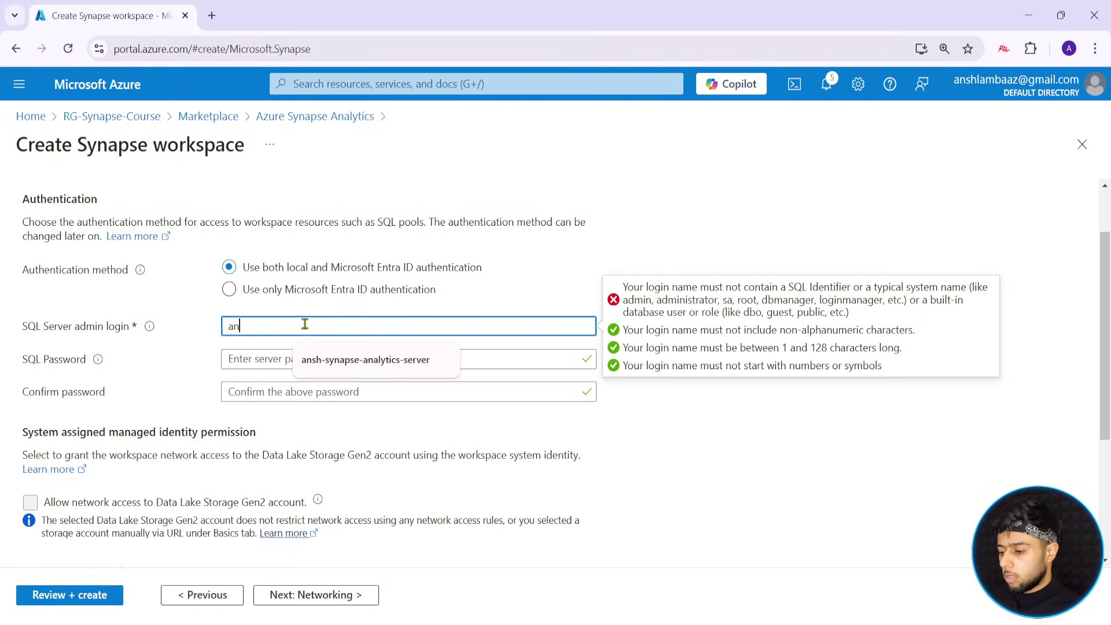
{"action": "type", "text": "sh"}
{"action": "left_click", "coordinate": [364, 289]}
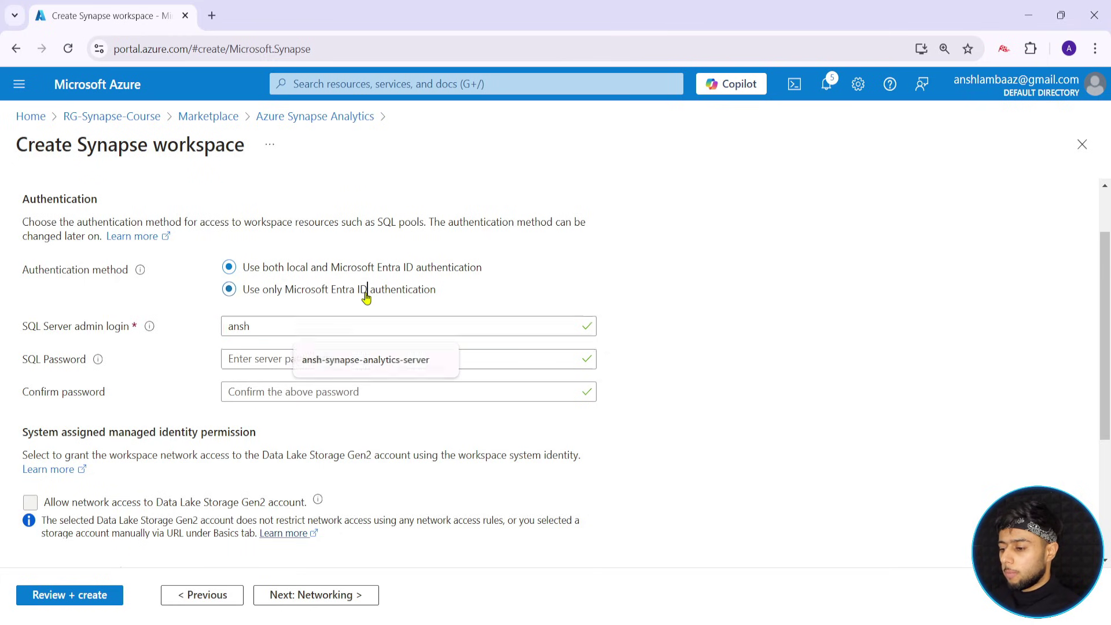
{"action": "left_click", "coordinate": [300, 268]}
Enter the SQL password for the workspace and repeat it in the password confirmation
{"action": "left_click", "coordinate": [266, 359]}
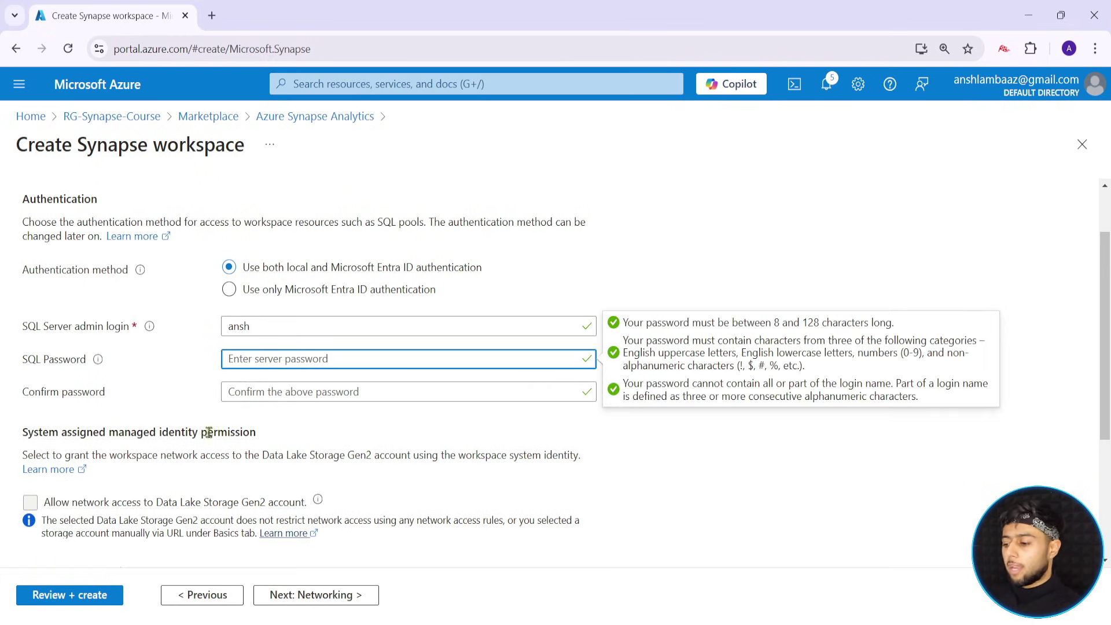
{"action": "type", "text": "•••"}
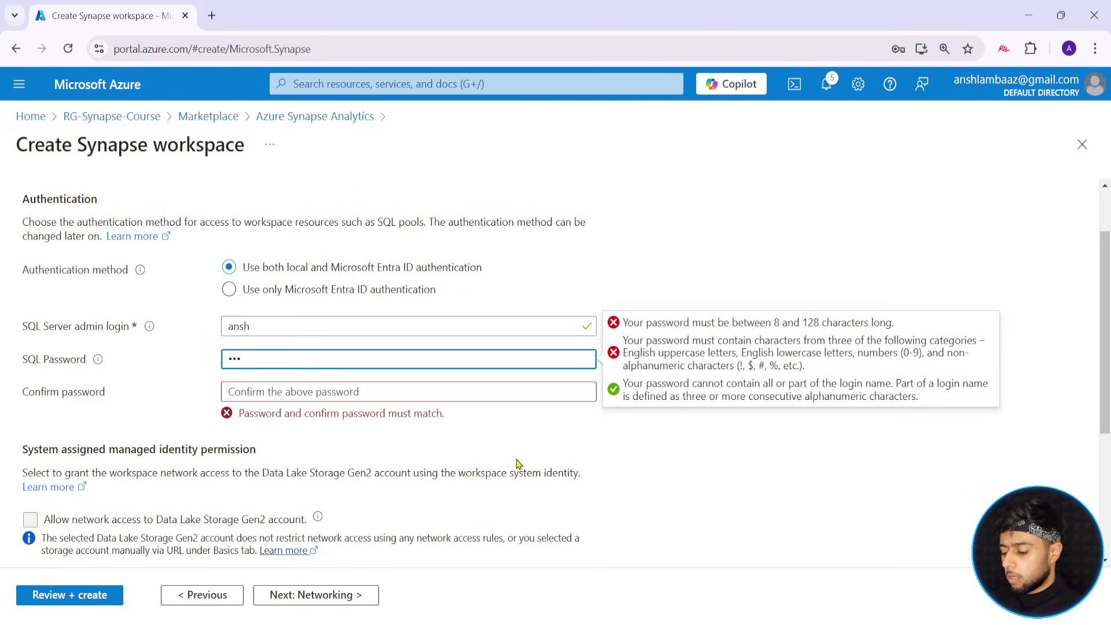
{"action": "type", "text": "•••••••••••"}
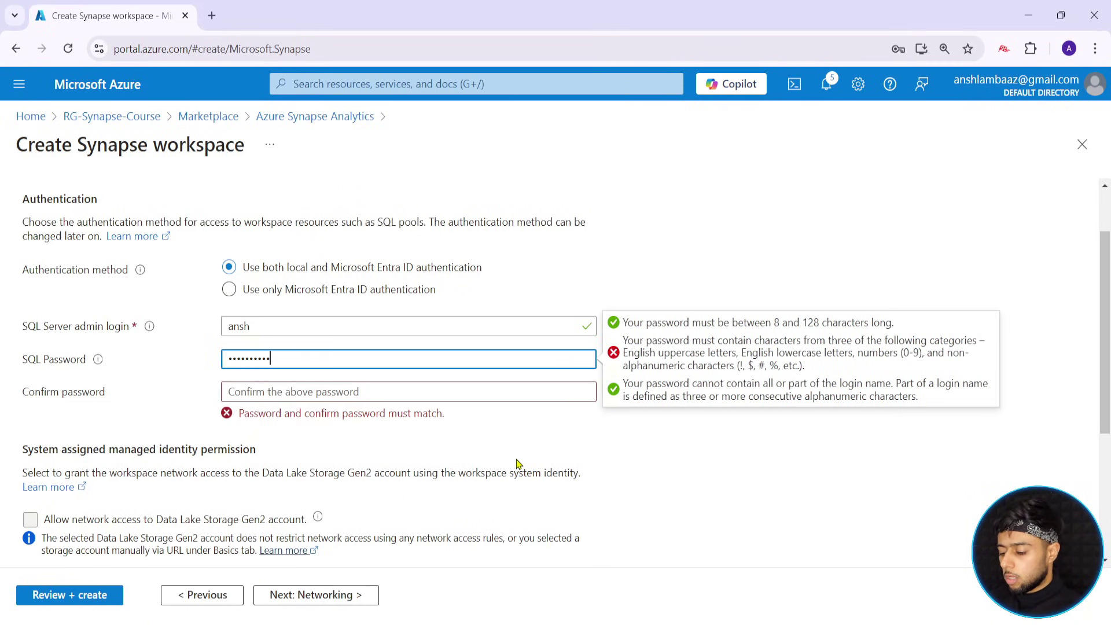
{"action": "key", "text": "Tab"}
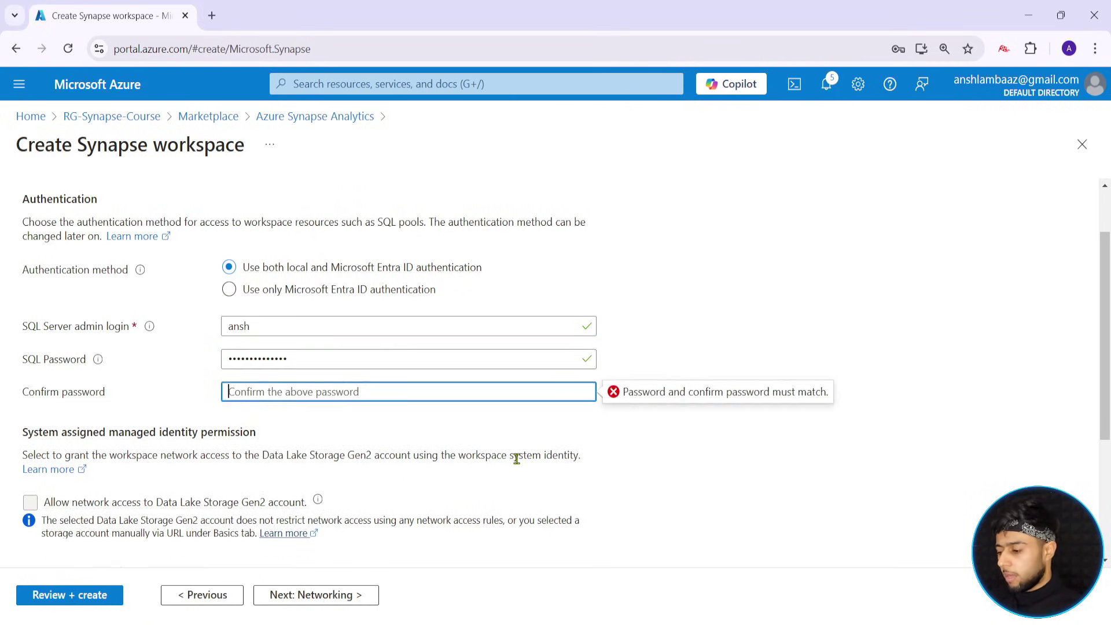
{"action": "type", "text": "••••••"}
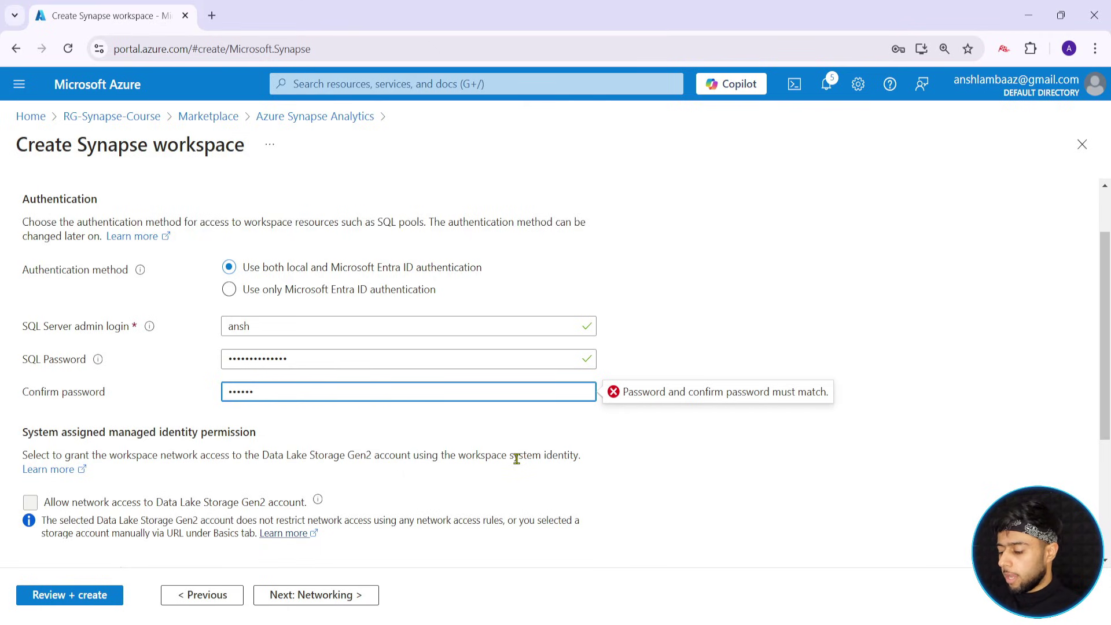
{"action": "type", "text": "••••••"}
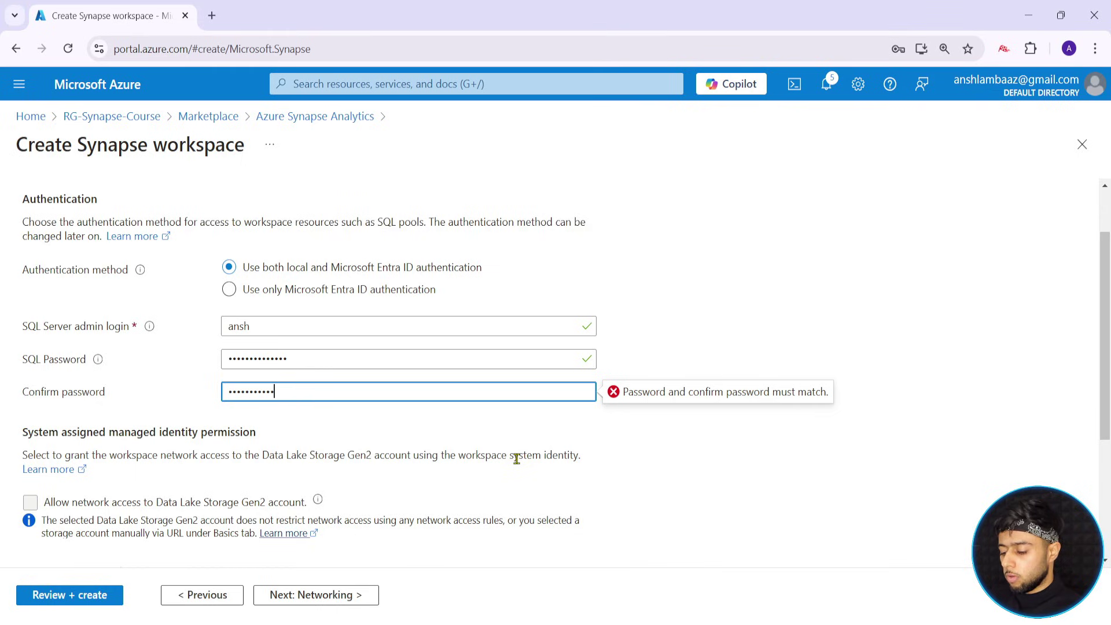
{"action": "type", "text": "•"}
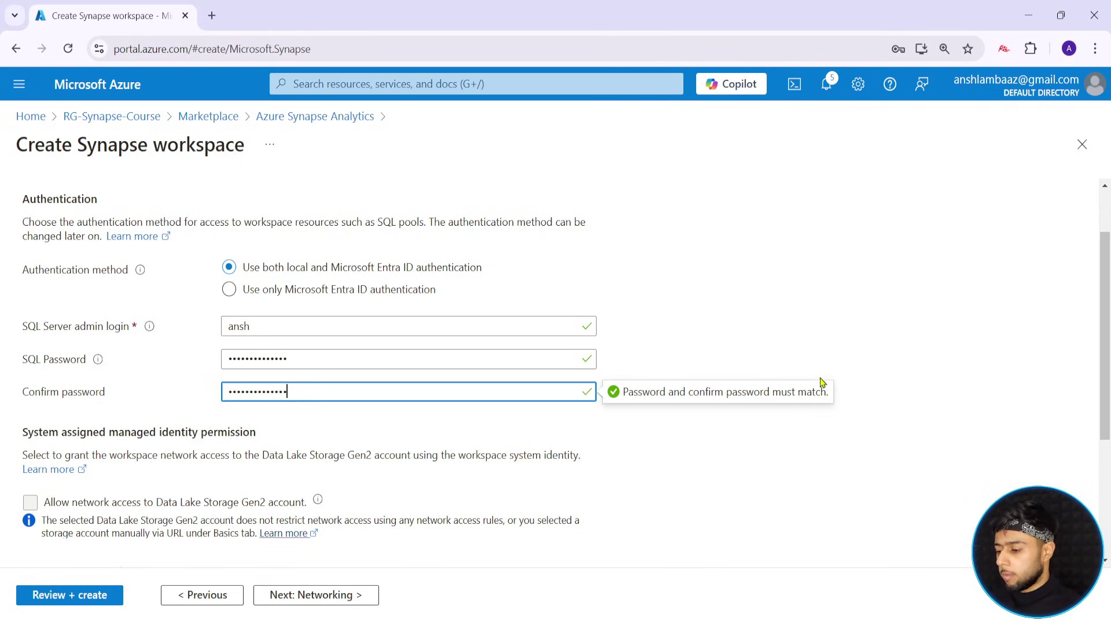
{"action": "left_click", "coordinate": [722, 340]}
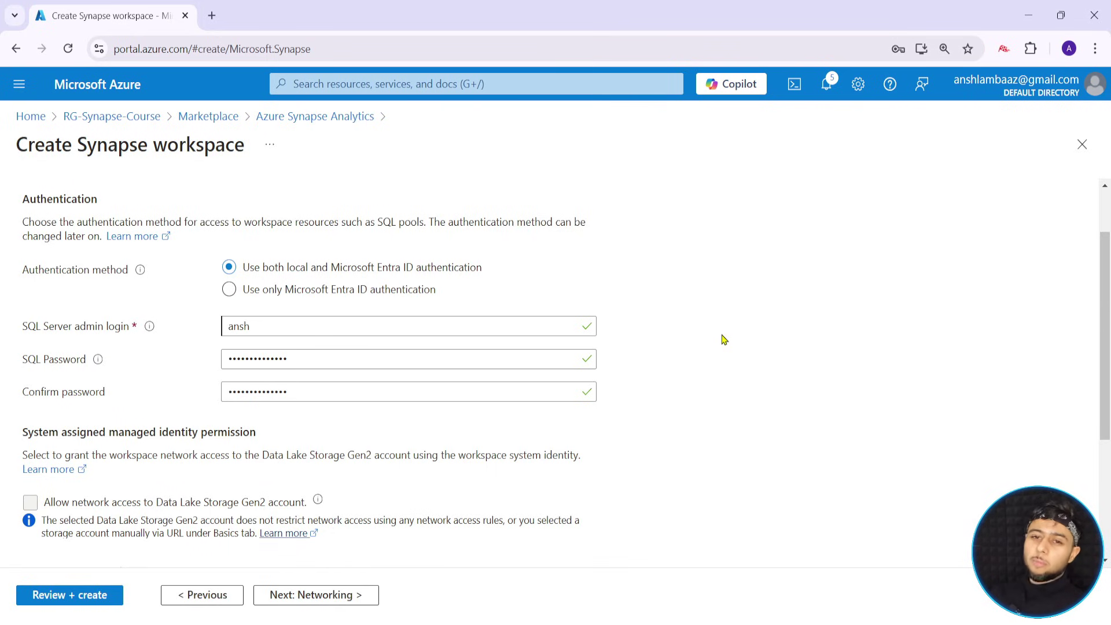
{"action": "scroll", "coordinate": [722, 340], "scroll_direction": "down", "scroll_amount": 4}
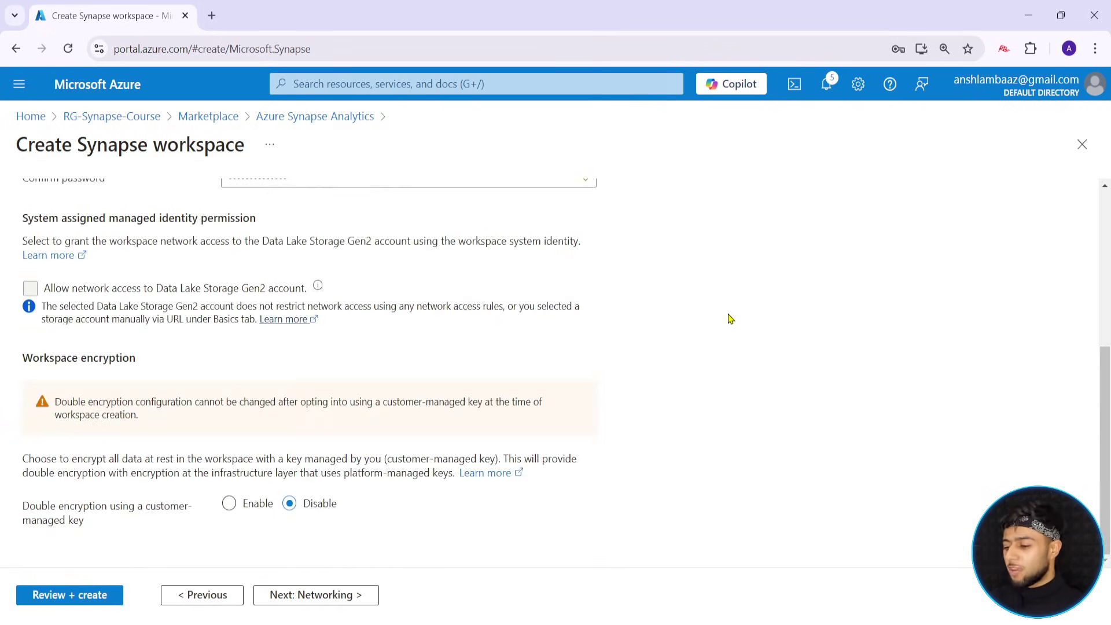
{"action": "scroll", "coordinate": [377, 385], "scroll_direction": "up", "scroll_amount": 3}
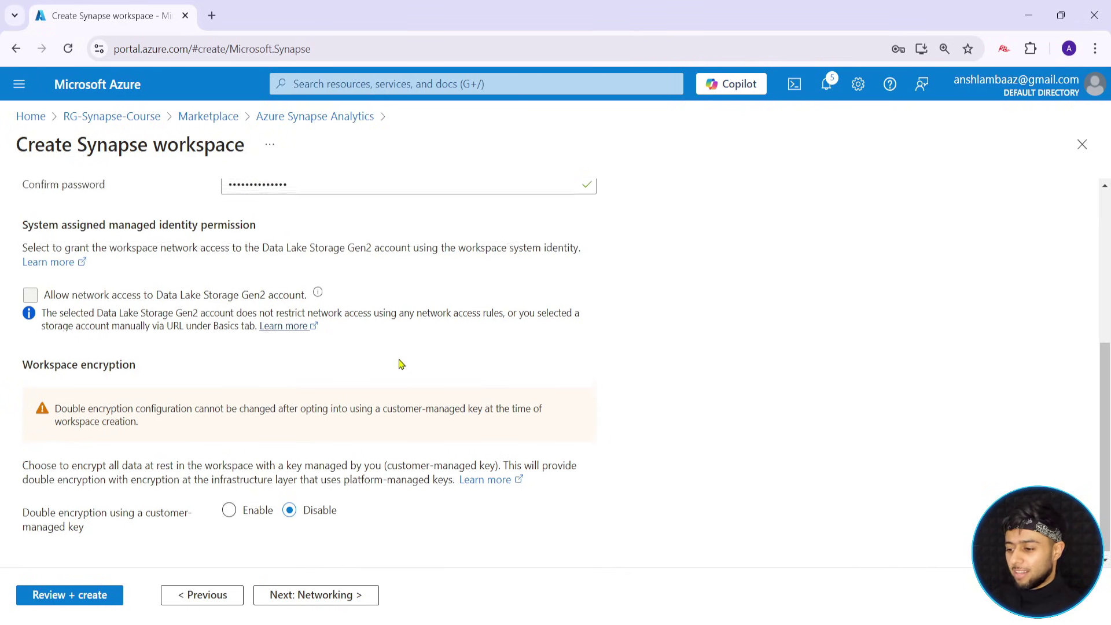
Keep the default networking options, leave the tags empty and proceed to the Synapse workspace's final review
{"action": "left_click", "coordinate": [290, 599]}
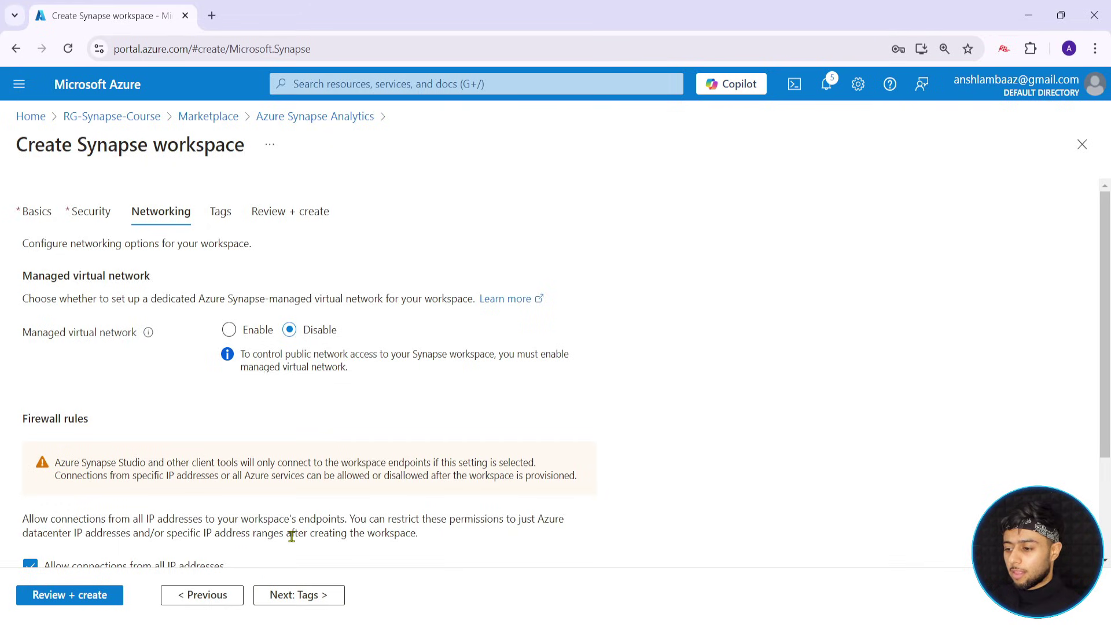
{"action": "scroll", "coordinate": [142, 347], "scroll_direction": "down", "scroll_amount": 3}
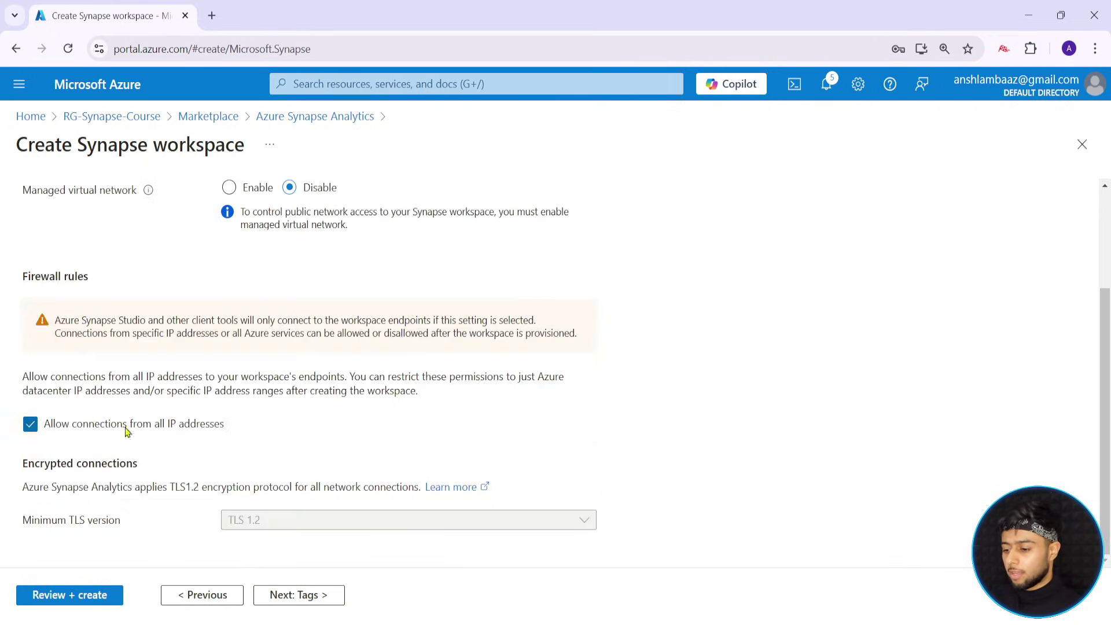
{"action": "left_click", "coordinate": [292, 599]}
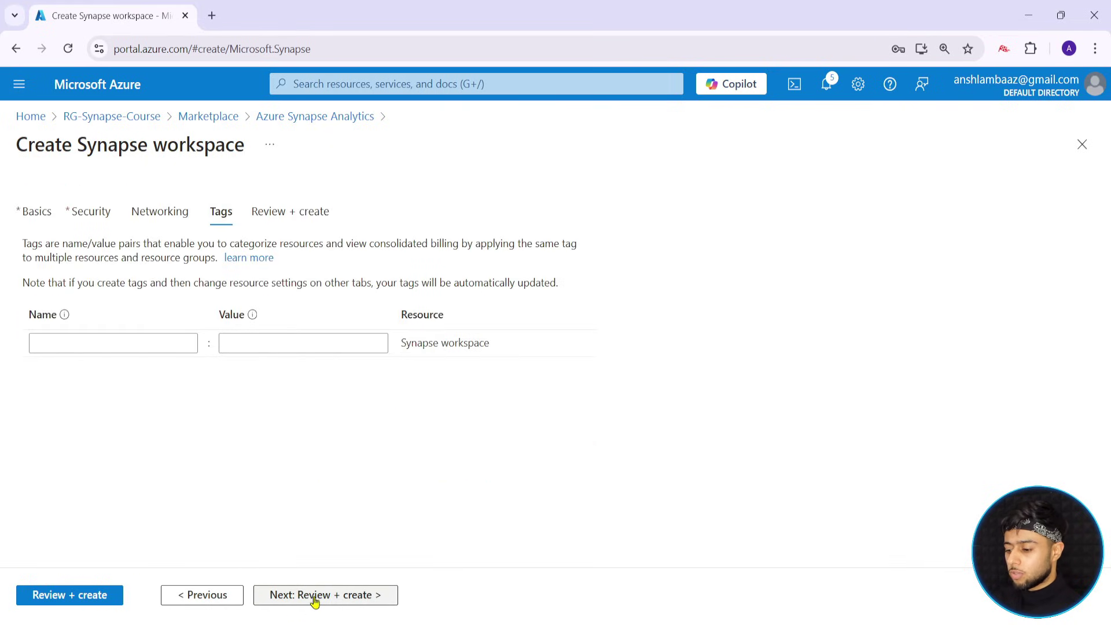
{"action": "left_click", "coordinate": [314, 599]}
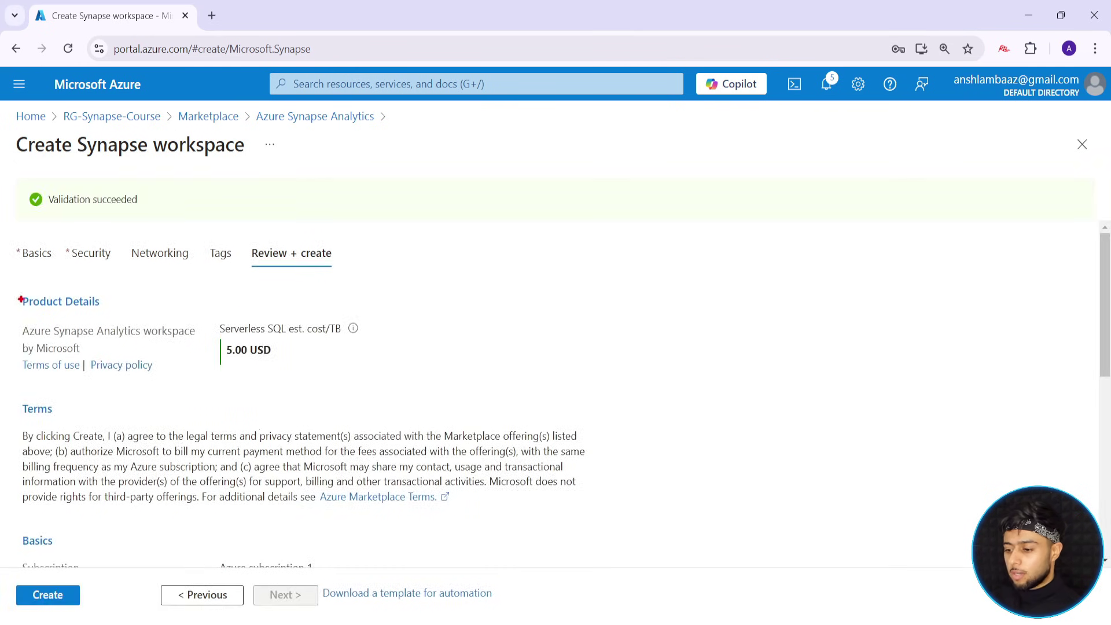
Review the workspace's estimated cost, security and networking summary, and submit the Synapse workspace for creation
{"action": "mouse_move", "coordinate": [2, 309]}
{"action": "left_mouse_down"}
{"action": "mouse_move", "coordinate": [133, 326]}
{"action": "mouse_move", "coordinate": [408, 391]}
{"action": "left_mouse_up"}
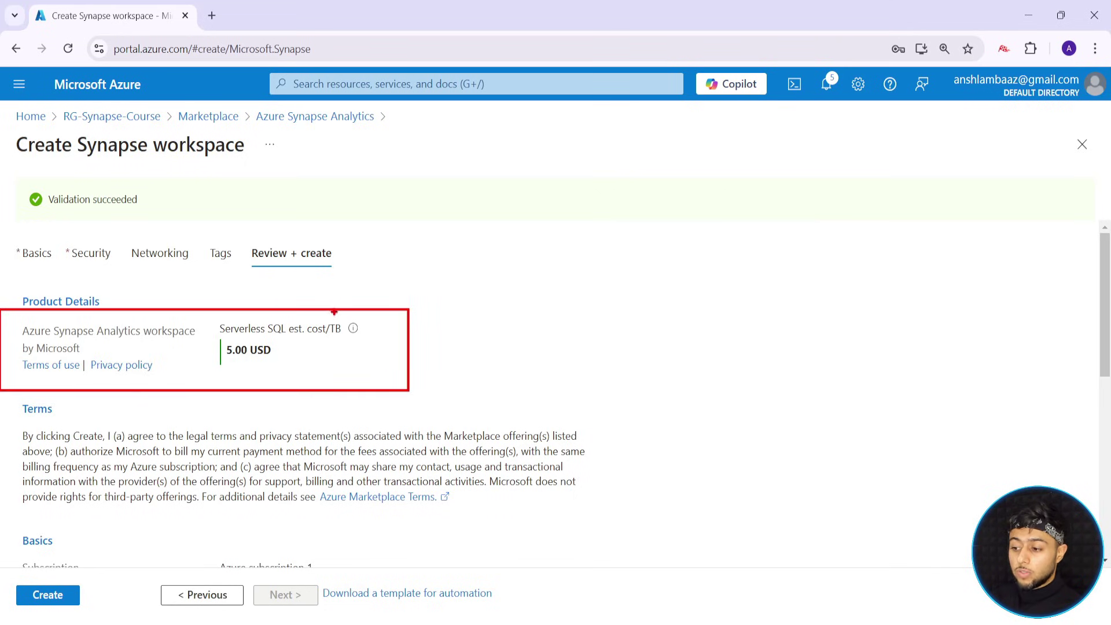
{"action": "left_click_drag", "start_coordinate": [322, 318], "coordinate": [540, 240]}
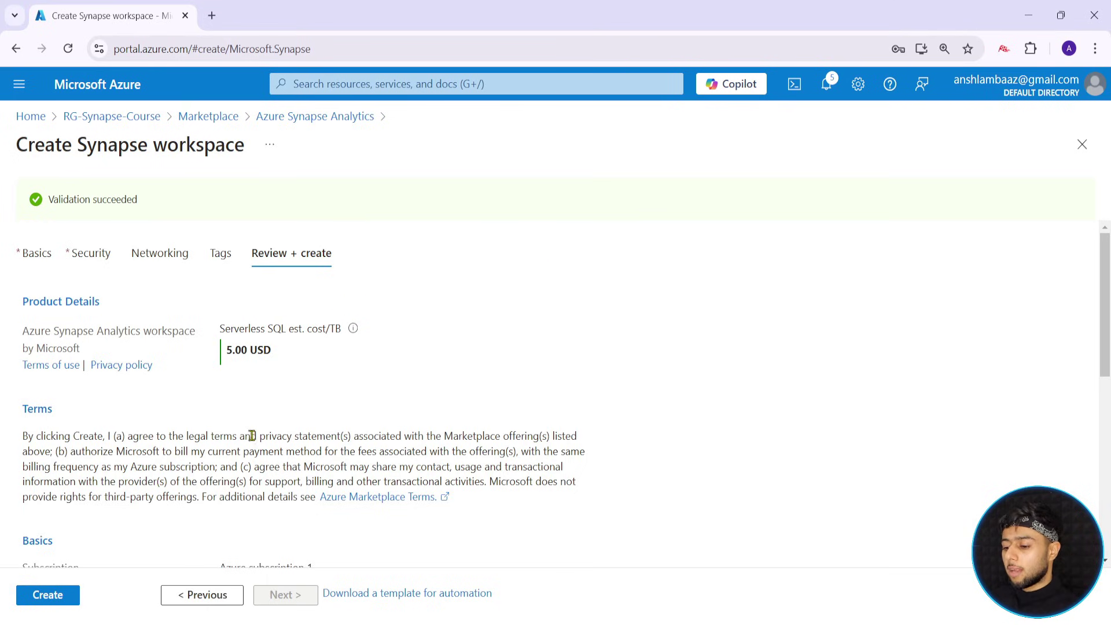
{"action": "scroll", "coordinate": [232, 422], "scroll_direction": "down", "scroll_amount": 5}
{"action": "scroll", "coordinate": [186, 437], "scroll_direction": "down", "scroll_amount": 1}
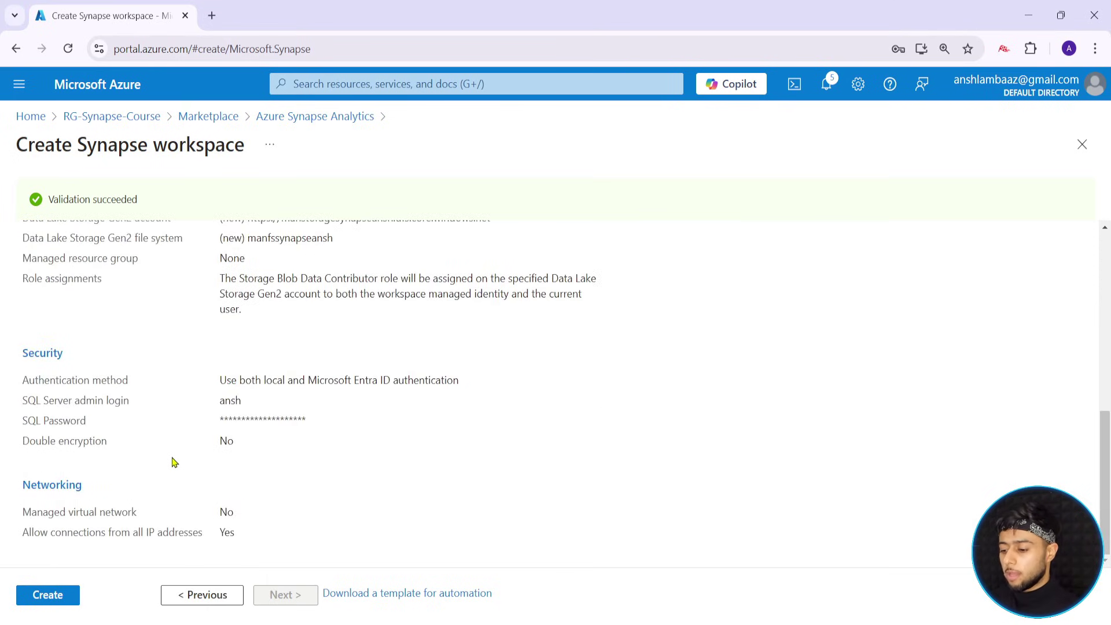
{"action": "scroll", "coordinate": [174, 461], "scroll_direction": "up", "scroll_amount": 10}
{"action": "left_click", "coordinate": [61, 593]}
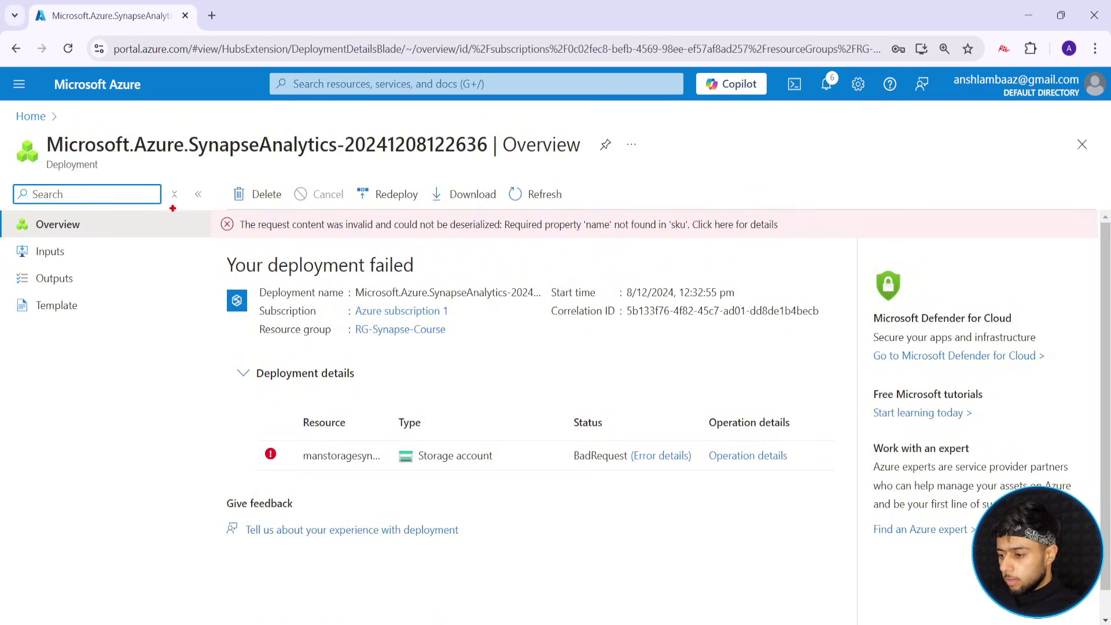
Redeploy the Synapse Analytics deployment from its template and select RG-Synapse-Course as the resource group
{"action": "mouse_move", "coordinate": [212, 209]}
{"action": "left_mouse_down"}
{"action": "mouse_move", "coordinate": [493, 236]}
{"action": "mouse_move", "coordinate": [783, 244]}
{"action": "left_mouse_up"}
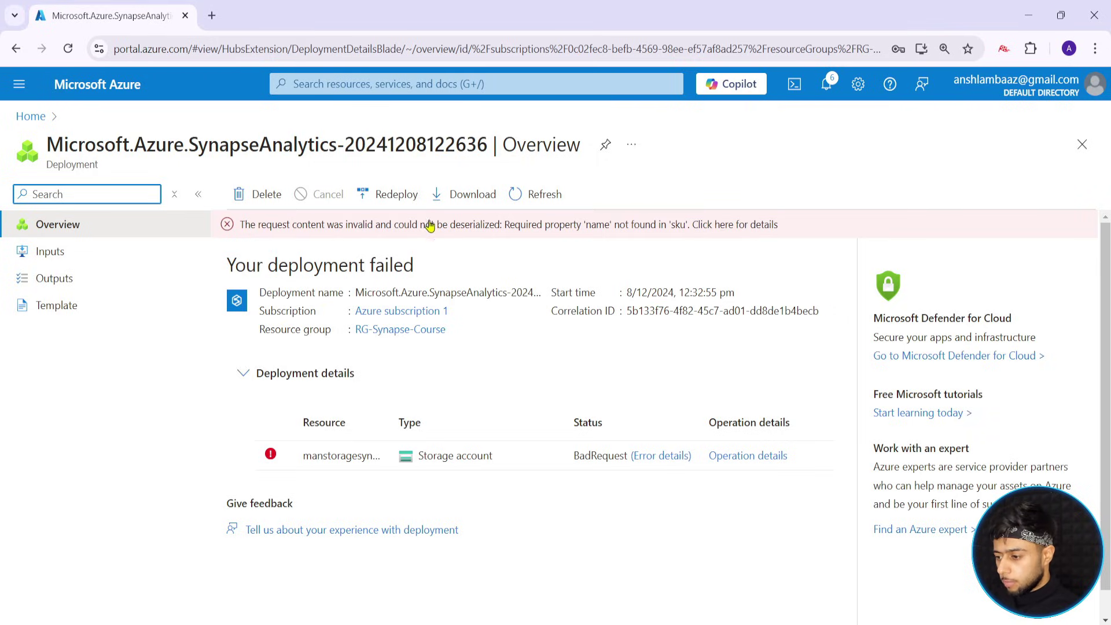
{"action": "left_click", "coordinate": [384, 197]}
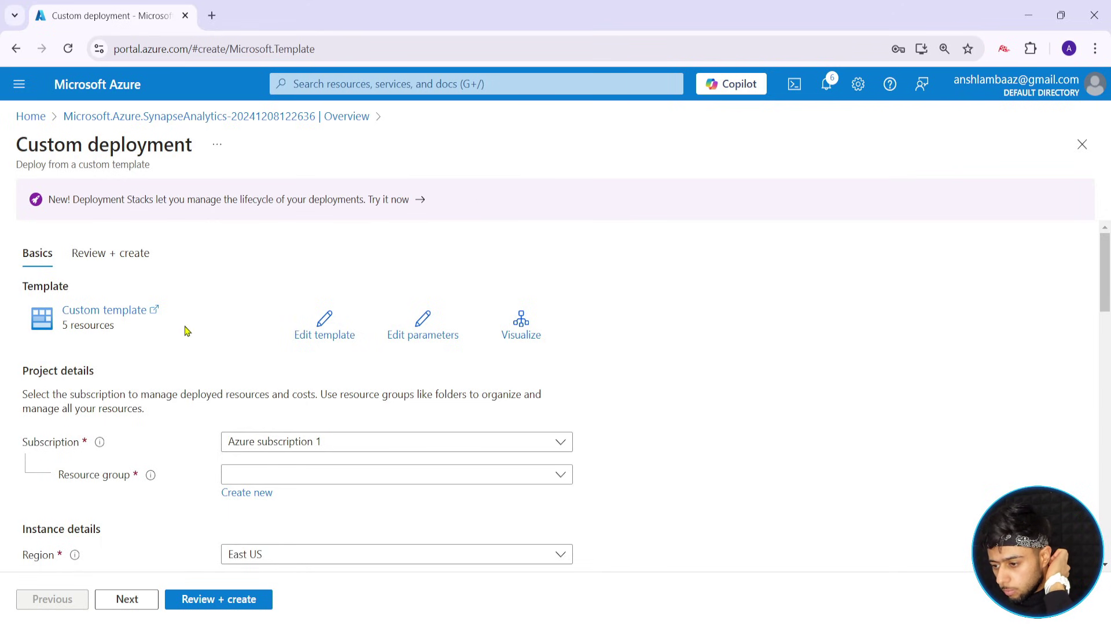
{"action": "scroll", "coordinate": [184, 416], "scroll_direction": "down", "scroll_amount": 1}
{"action": "scroll", "coordinate": [170, 398], "scroll_direction": "down", "scroll_amount": 1}
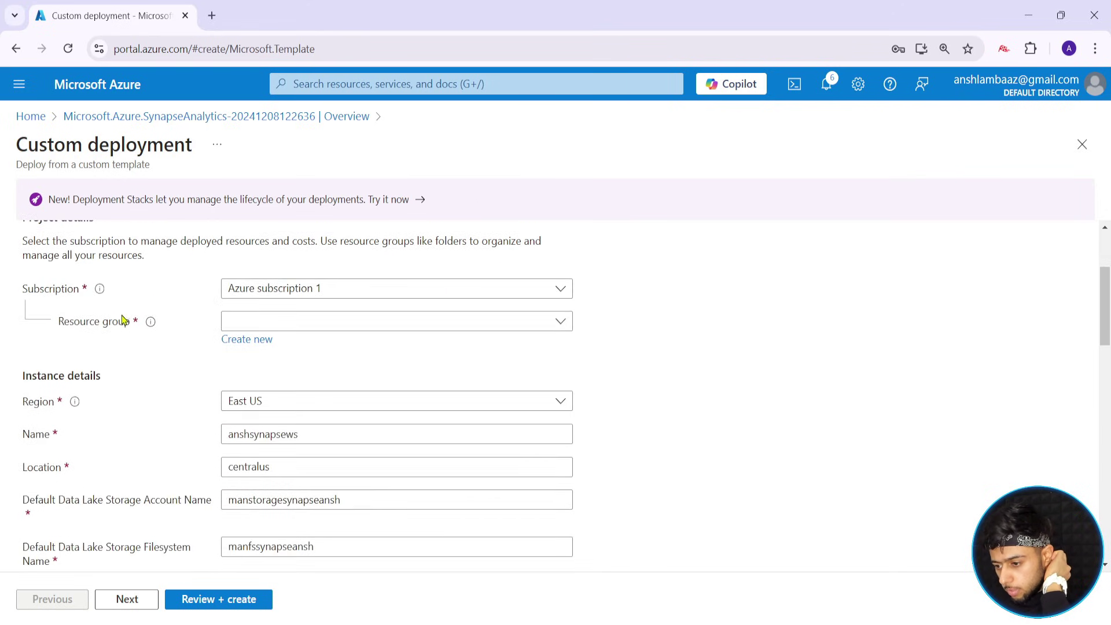
{"action": "left_click", "coordinate": [320, 322]}
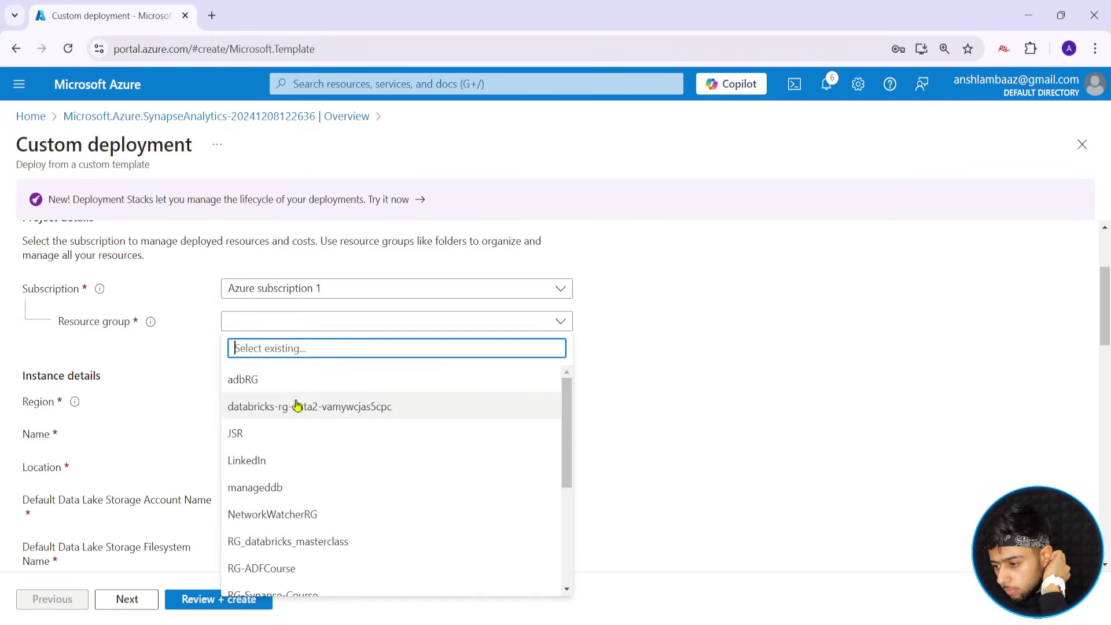
{"action": "scroll", "coordinate": [317, 524], "scroll_direction": "down", "scroll_amount": 1}
{"action": "left_click", "coordinate": [318, 520]}
{"action": "scroll", "coordinate": [154, 400], "scroll_direction": "down", "scroll_amount": 2}
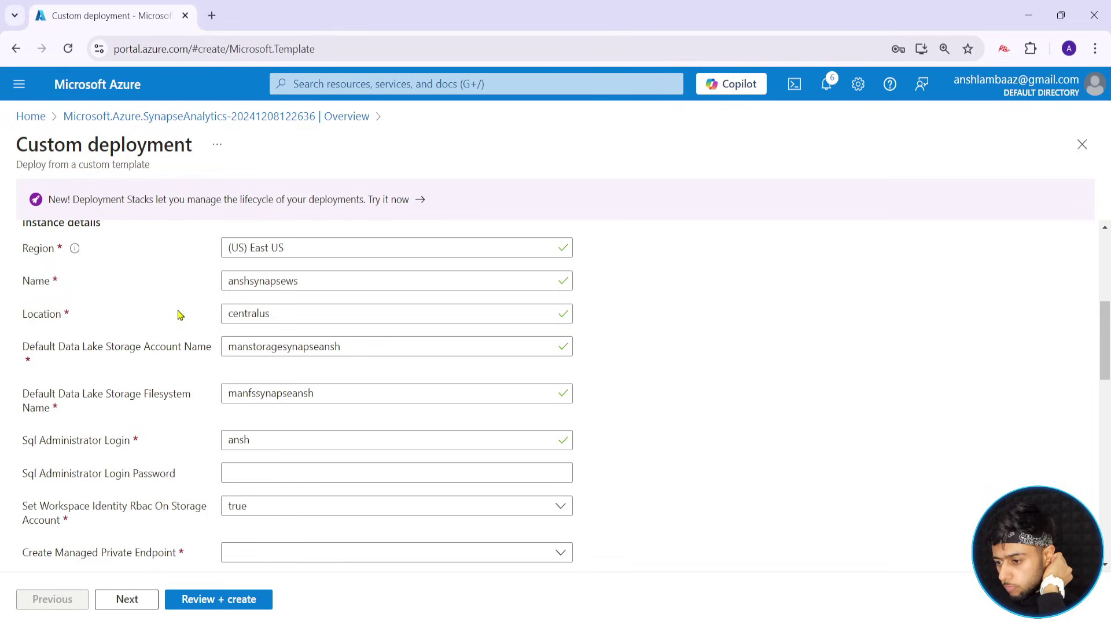
{"action": "scroll", "coordinate": [179, 315], "scroll_direction": "up", "scroll_amount": 1}
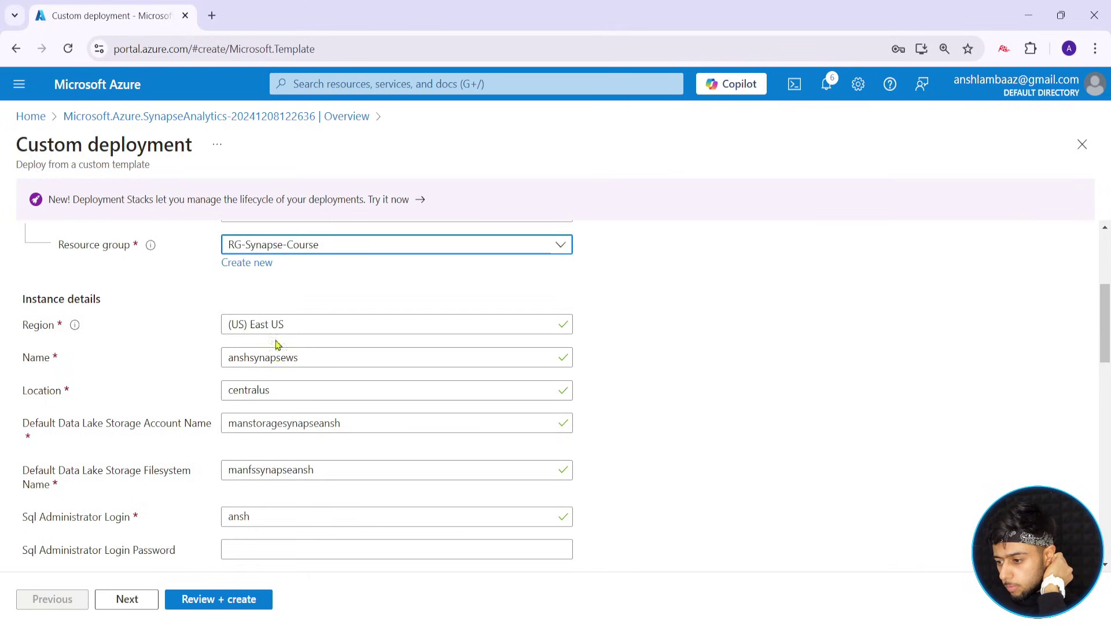
{"action": "left_click", "coordinate": [292, 394]}
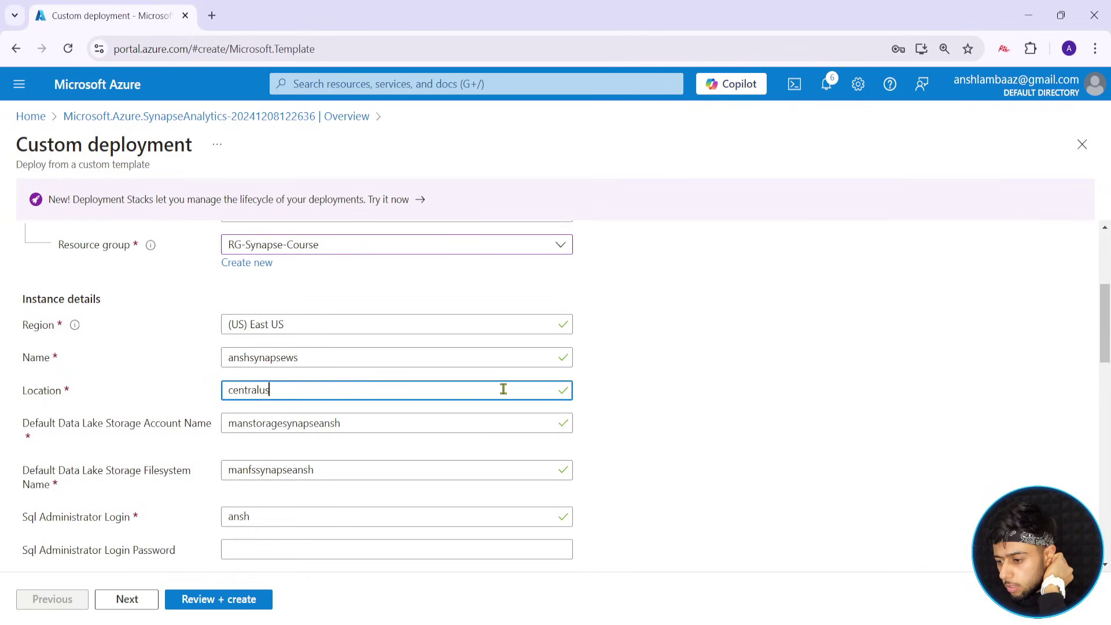
{"action": "left_click", "coordinate": [156, 387]}
{"action": "left_click", "coordinate": [461, 320]}
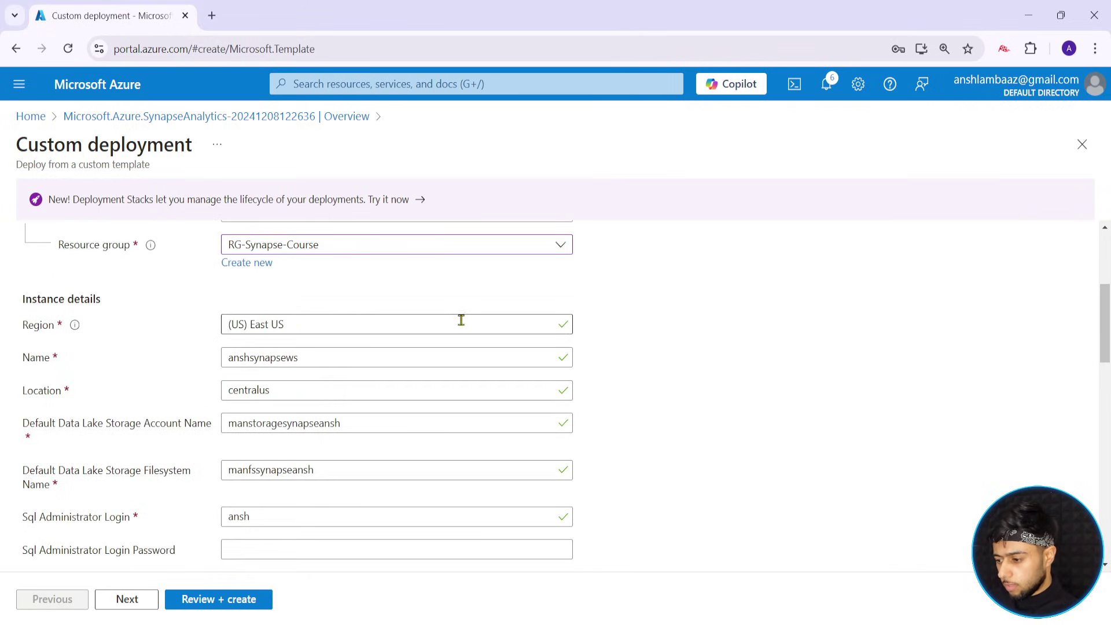
Set Create Managed Private Endpoint and Azure AD Only Authentication to false, and Managed Virtual Network to default
{"action": "scroll", "coordinate": [174, 359], "scroll_direction": "down", "scroll_amount": 2}
{"action": "scroll", "coordinate": [156, 372], "scroll_direction": "down", "scroll_amount": 2}
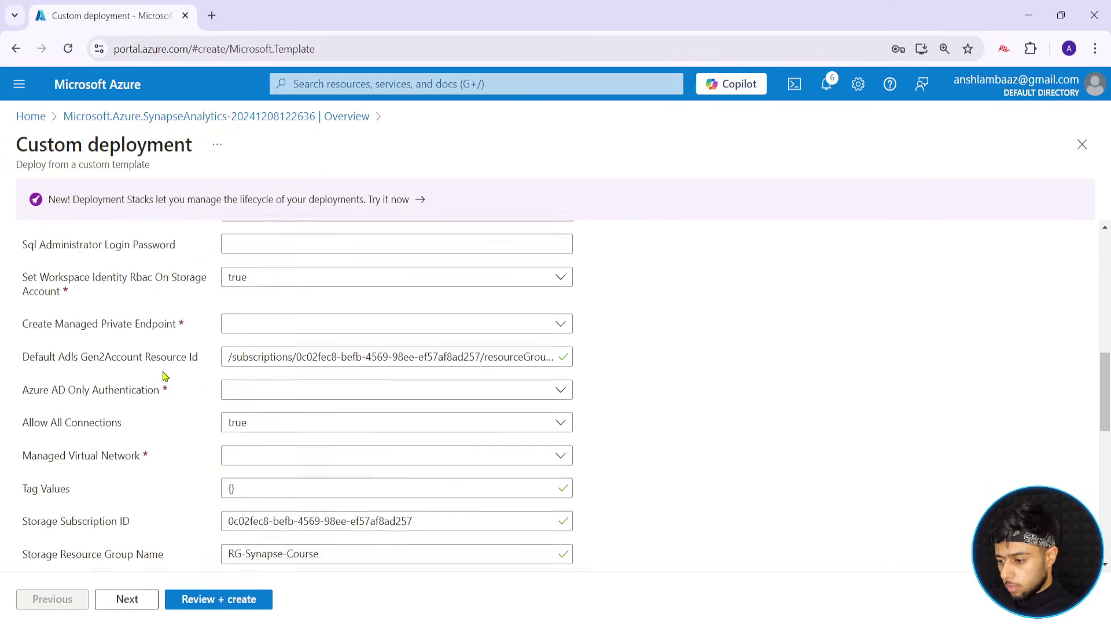
{"action": "left_click", "coordinate": [269, 321]}
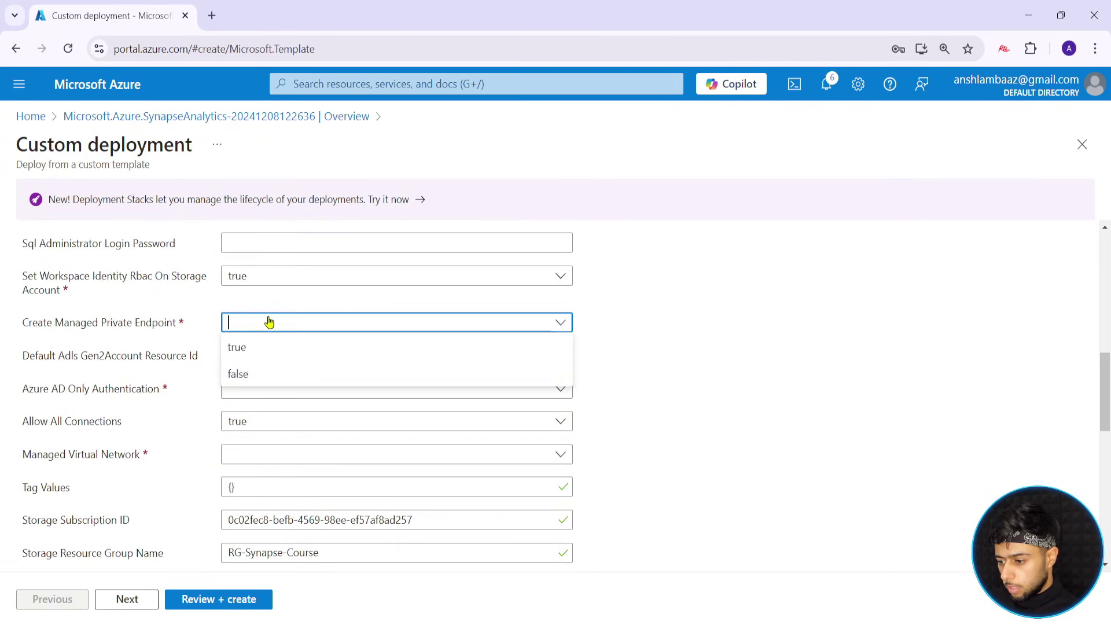
{"action": "left_click", "coordinate": [244, 373]}
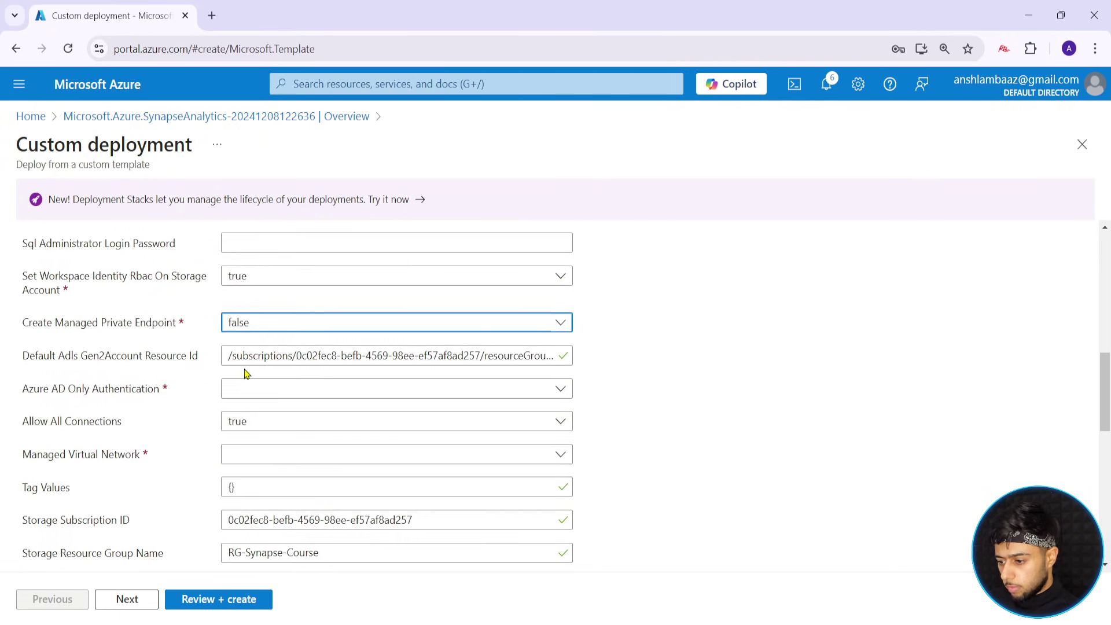
{"action": "left_click", "coordinate": [268, 398]}
{"action": "left_click", "coordinate": [248, 437]}
{"action": "scroll", "coordinate": [263, 394], "scroll_direction": "down", "scroll_amount": 1}
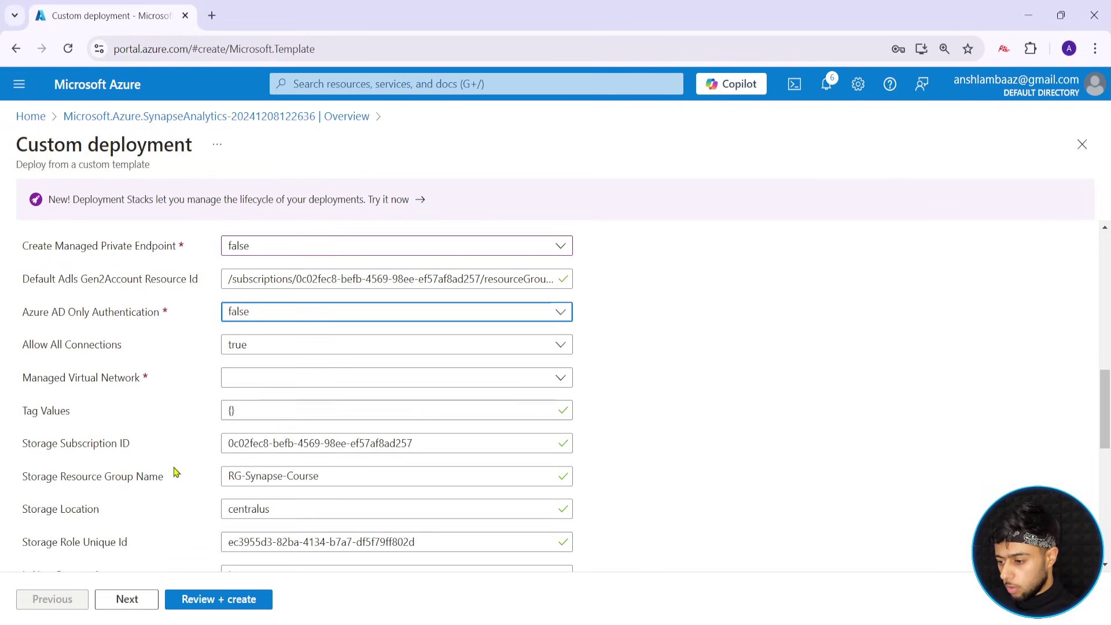
{"action": "left_click", "coordinate": [263, 380]}
{"action": "left_click", "coordinate": [247, 402]}
Check the remaining storage parameters, validate the custom deployment, review its summary and create it
{"action": "scroll", "coordinate": [164, 444], "scroll_direction": "down", "scroll_amount": 4}
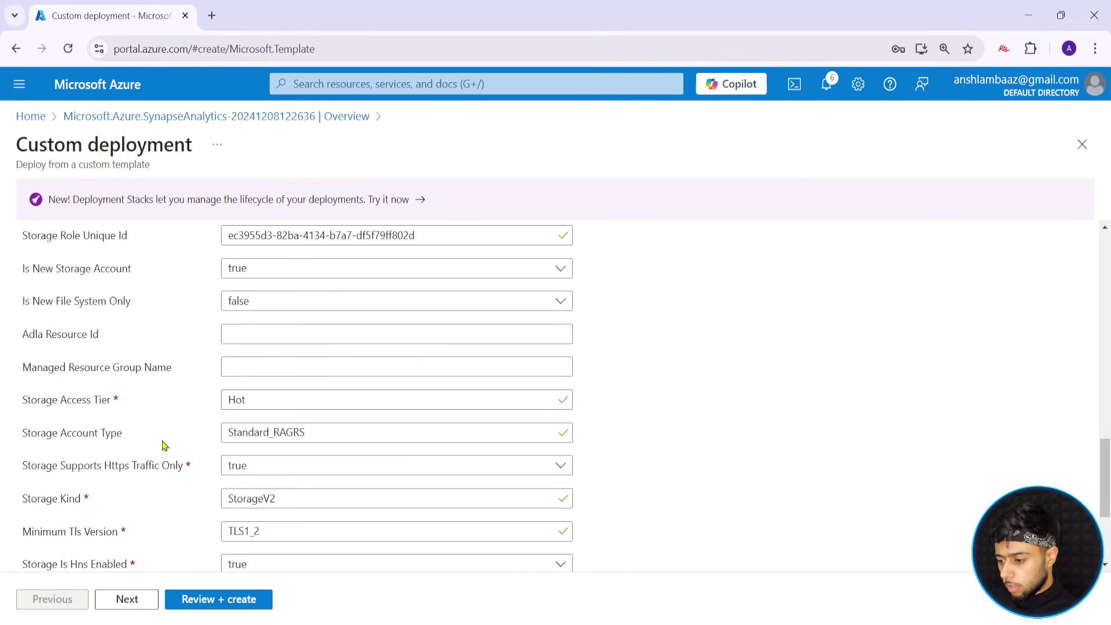
{"action": "scroll", "coordinate": [170, 405], "scroll_direction": "down", "scroll_amount": 1}
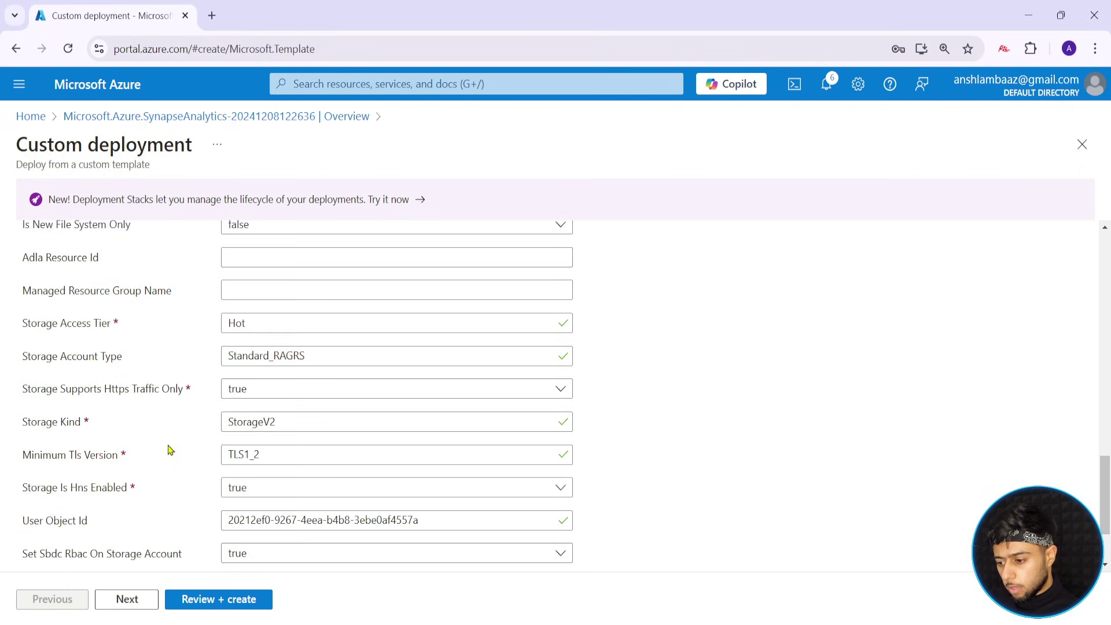
{"action": "scroll", "coordinate": [169, 450], "scroll_direction": "down", "scroll_amount": 2}
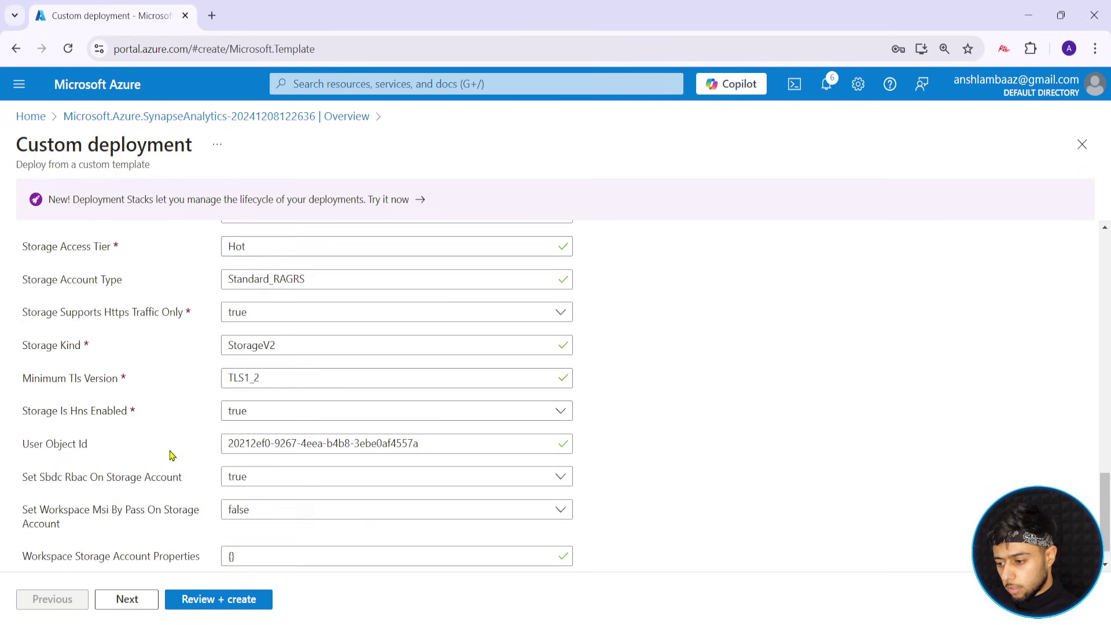
{"action": "left_click", "coordinate": [218, 599]}
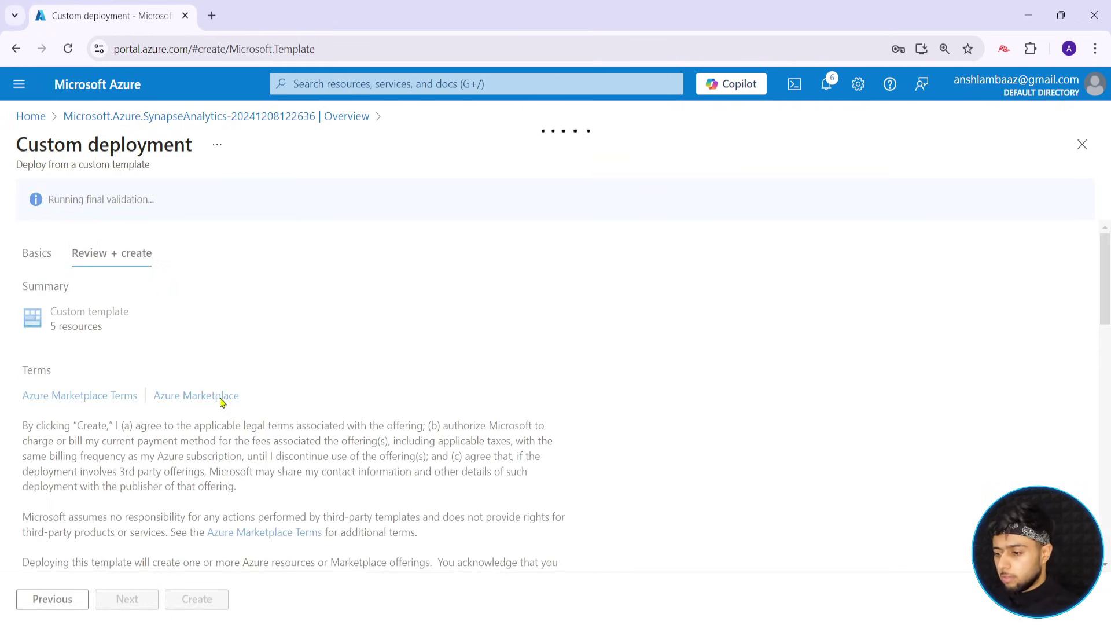
{"action": "scroll", "coordinate": [304, 381], "scroll_direction": "down", "scroll_amount": 5}
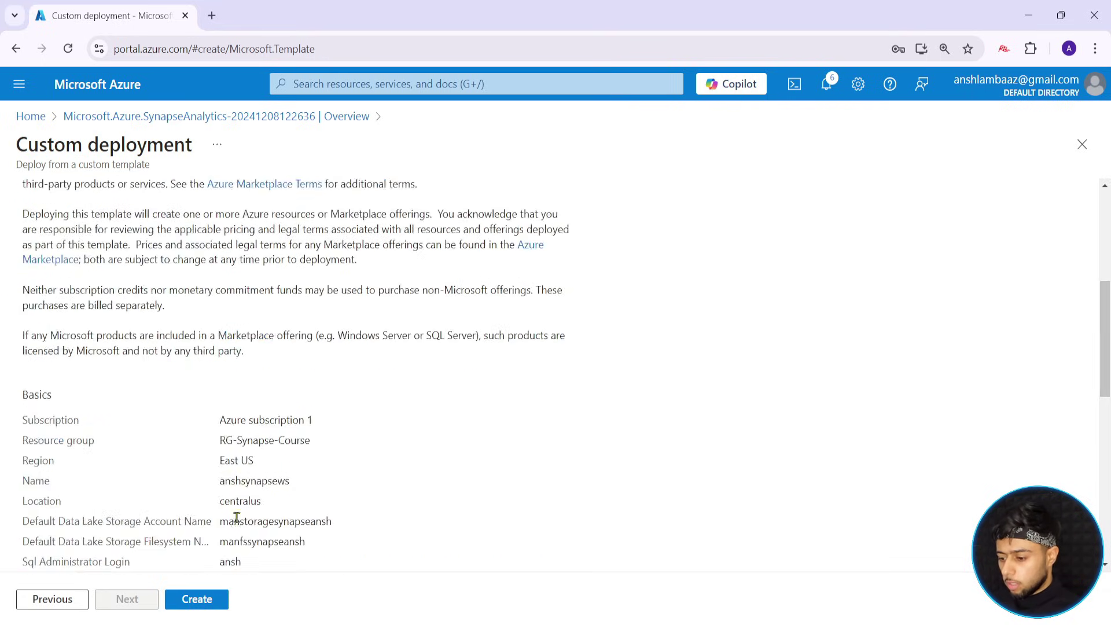
{"action": "scroll", "coordinate": [236, 517], "scroll_direction": "down", "scroll_amount": 4}
{"action": "left_click", "coordinate": [200, 600]}
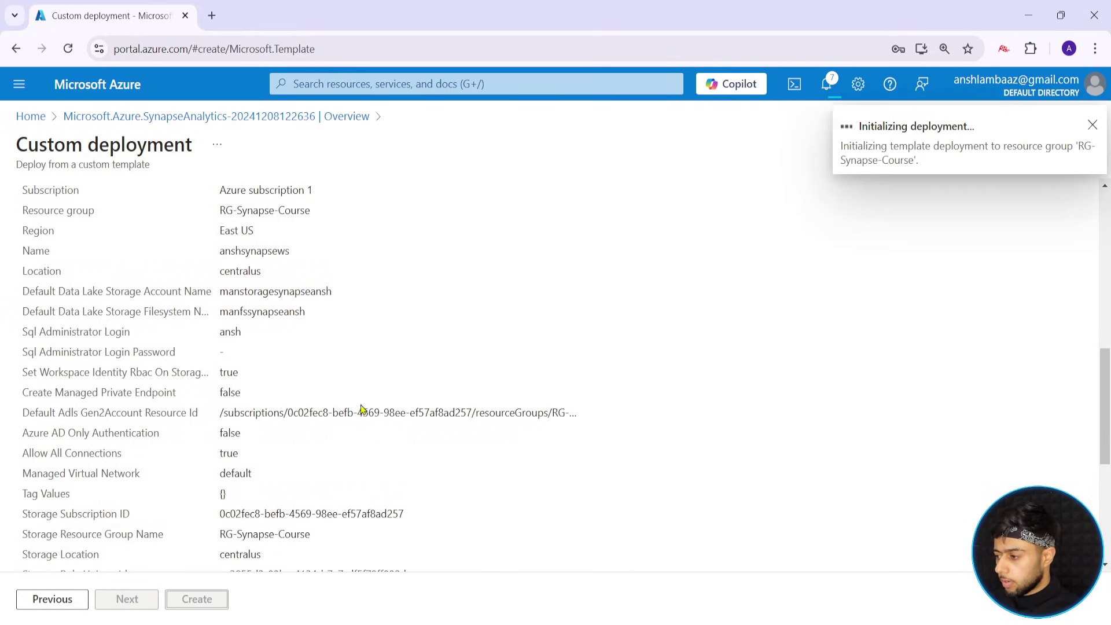
{"action": "scroll", "coordinate": [353, 413], "scroll_direction": "down", "scroll_amount": 7}
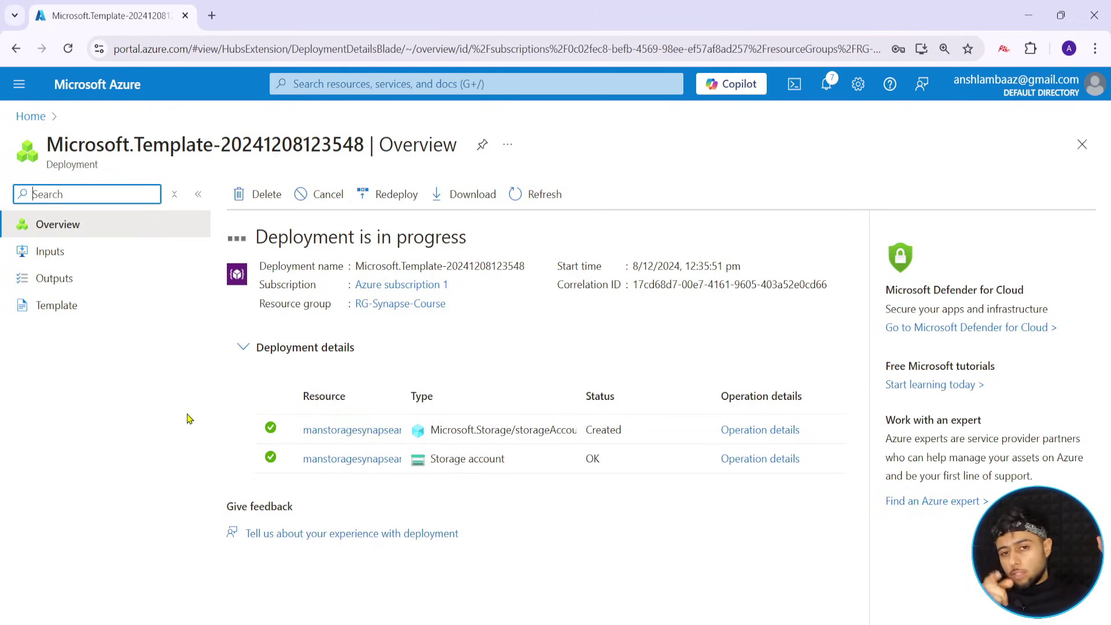
Look through the deployed resources in the deployment details, and open the RG-Synapse-Course resource group from the portal home page
{"action": "scroll", "coordinate": [737, 573], "scroll_direction": "down", "scroll_amount": 2}
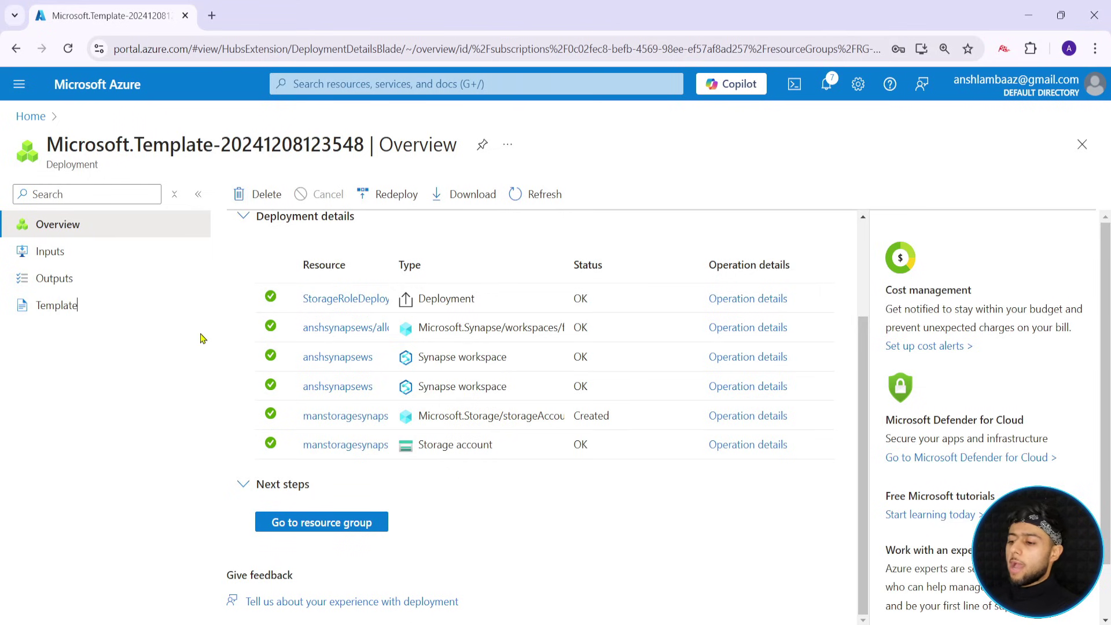
{"action": "scroll", "coordinate": [197, 340], "scroll_direction": "up", "scroll_amount": 2}
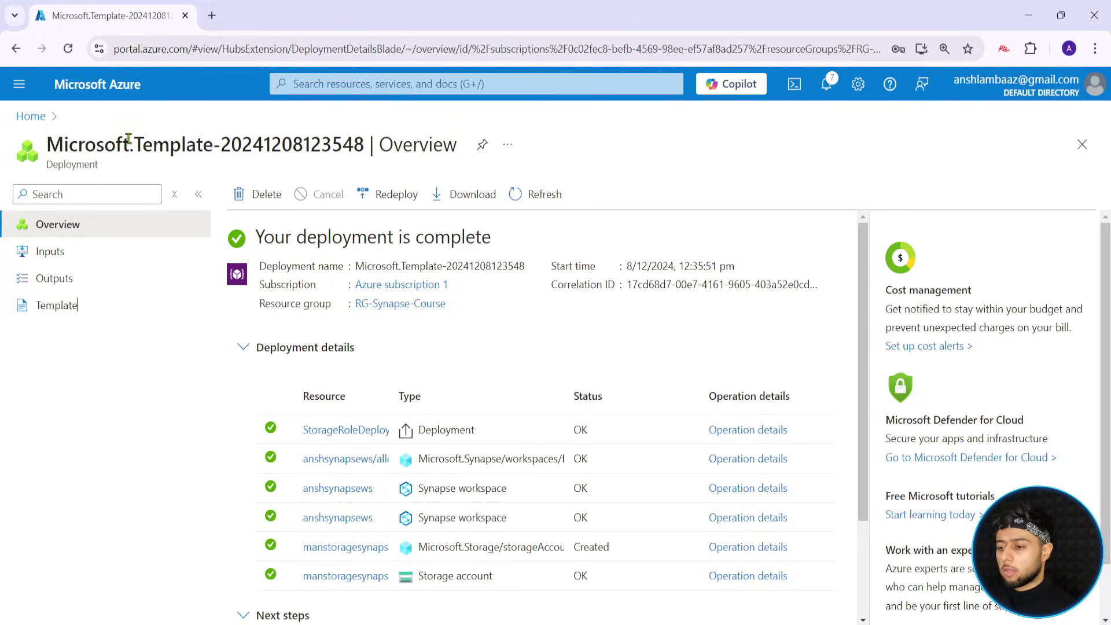
{"action": "left_click", "coordinate": [28, 116]}
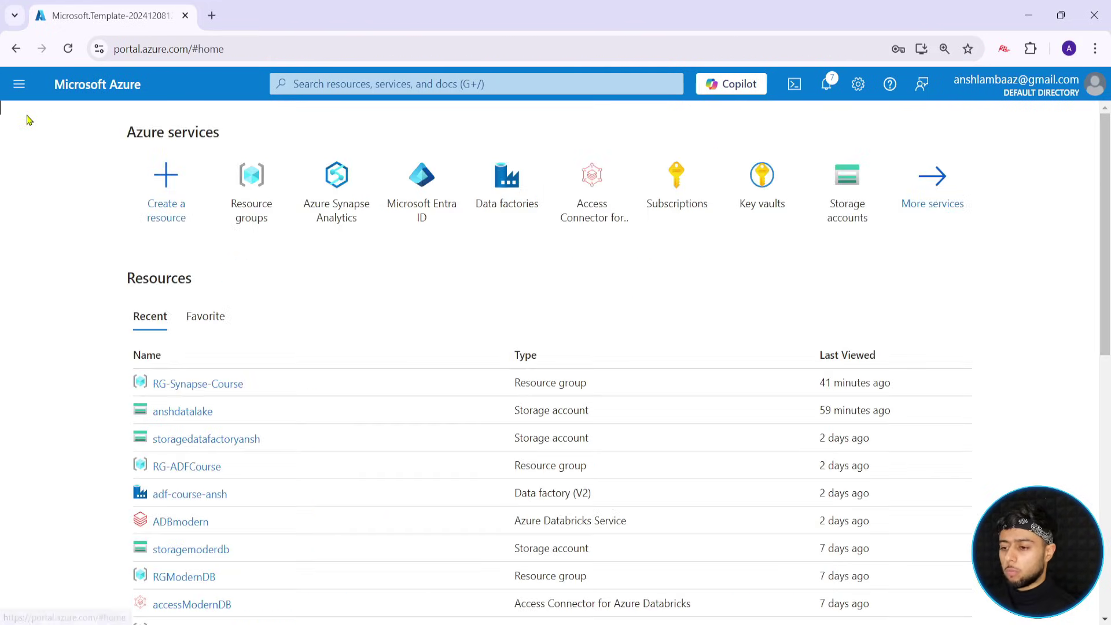
{"action": "left_click", "coordinate": [196, 387]}
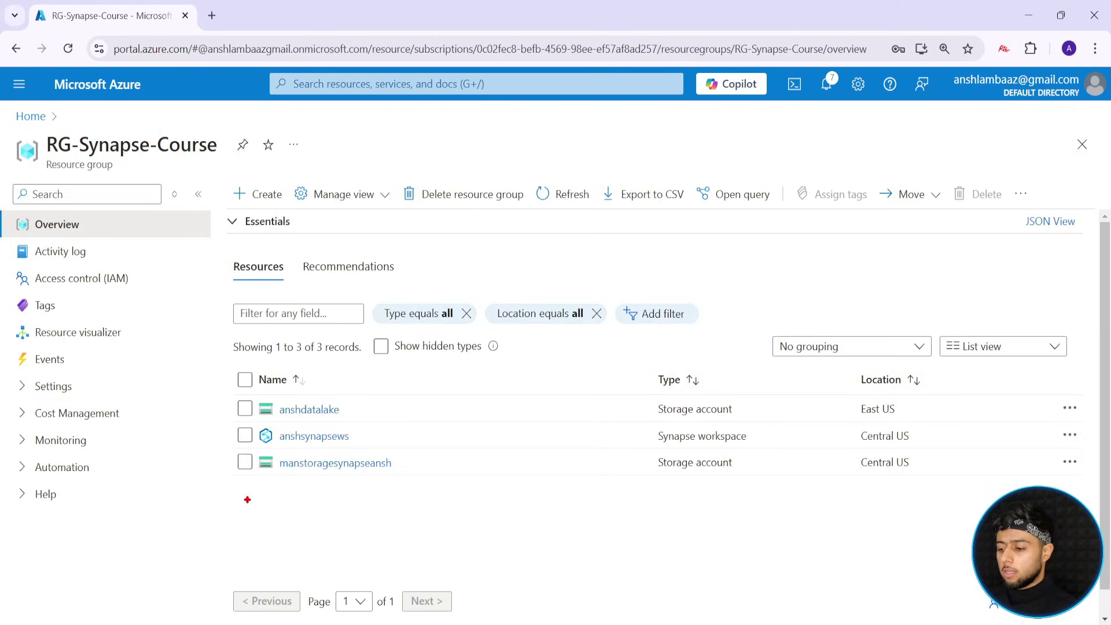
Open the manstoragesynapseansh storage account from the resource group and show its containers
{"action": "mouse_move", "coordinate": [225, 448]}
{"action": "left_mouse_down"}
{"action": "mouse_move", "coordinate": [414, 481]}
{"action": "mouse_move", "coordinate": [491, 551]}
{"action": "left_mouse_up"}
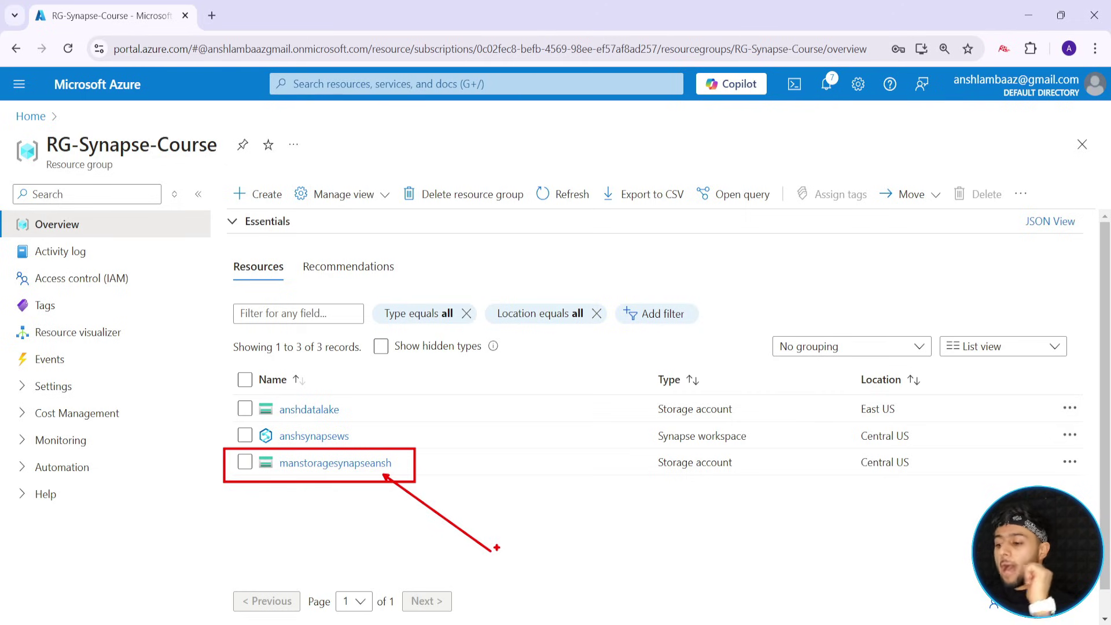
{"action": "key", "text": "Escape"}
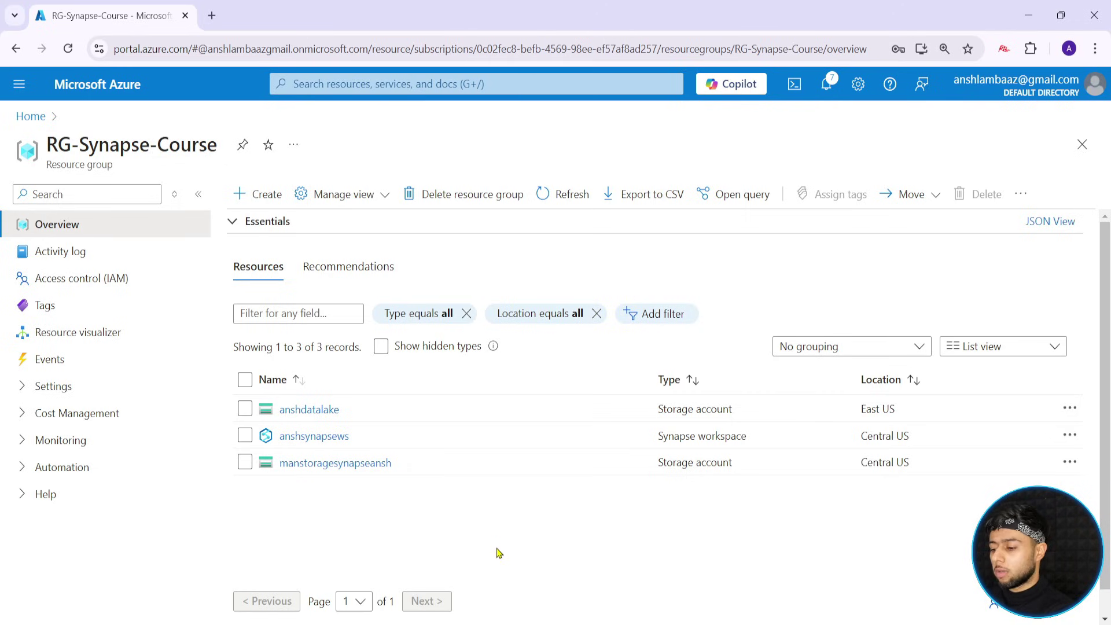
{"action": "left_click", "coordinate": [316, 471]}
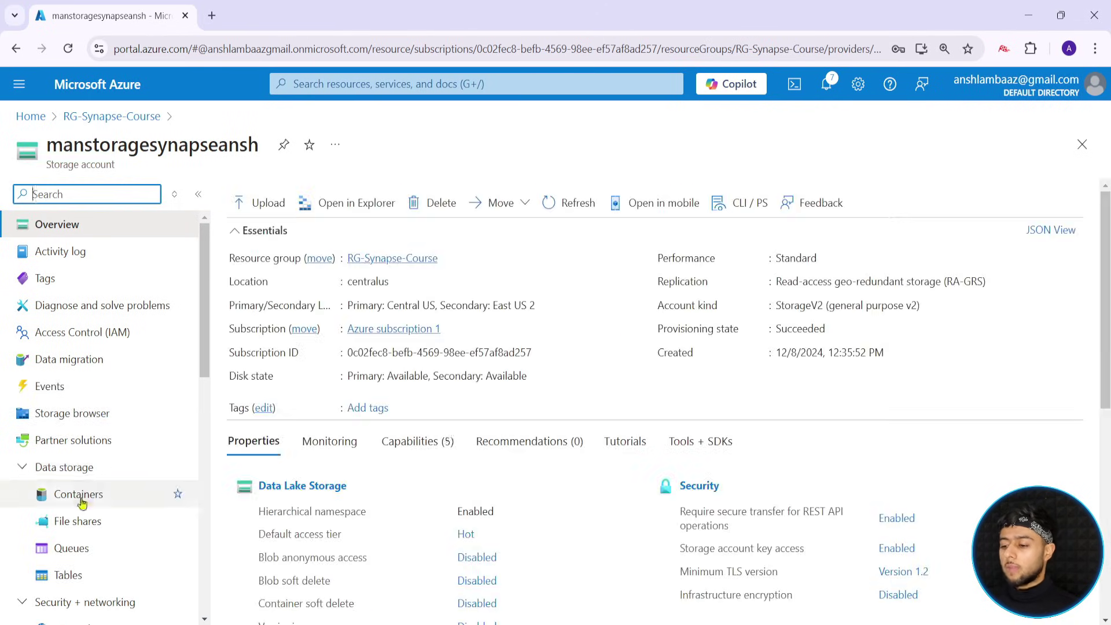
{"action": "left_click", "coordinate": [81, 498]}
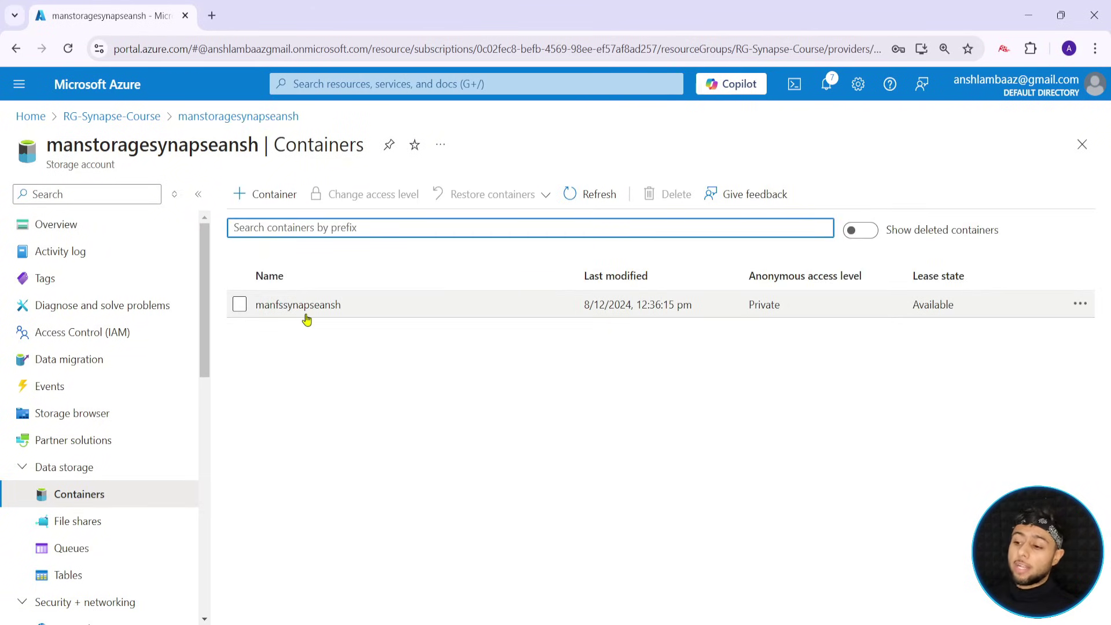
{"action": "key", "text": "ctrl+2"}
{"action": "left_click_drag", "start_coordinate": [213, 281], "coordinate": [431, 335]}
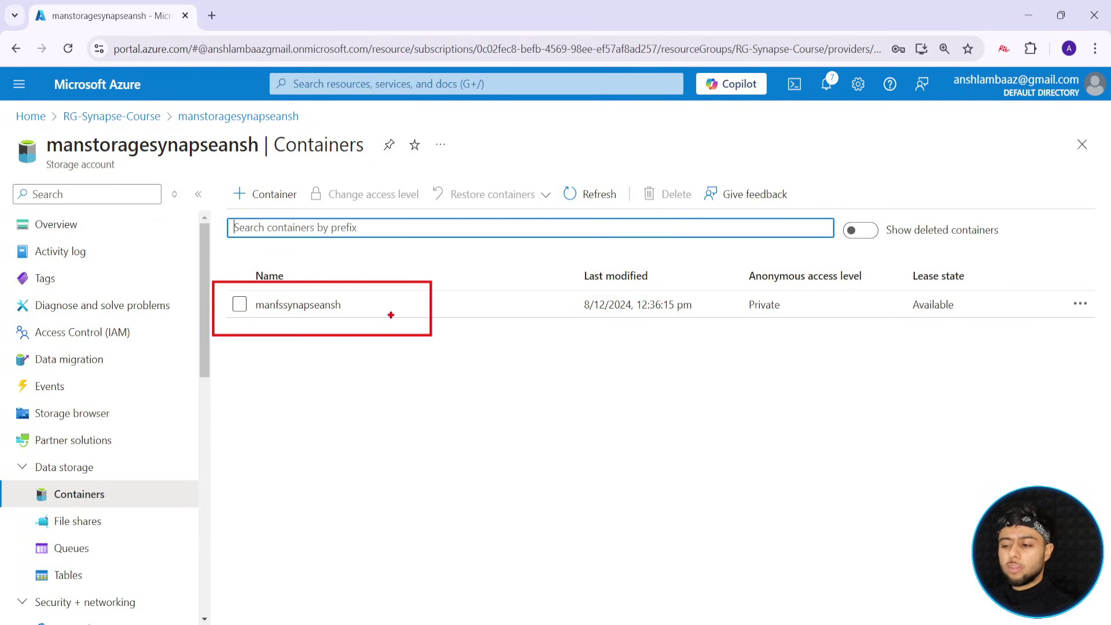
{"action": "left_click_drag", "start_coordinate": [360, 293], "coordinate": [490, 253]}
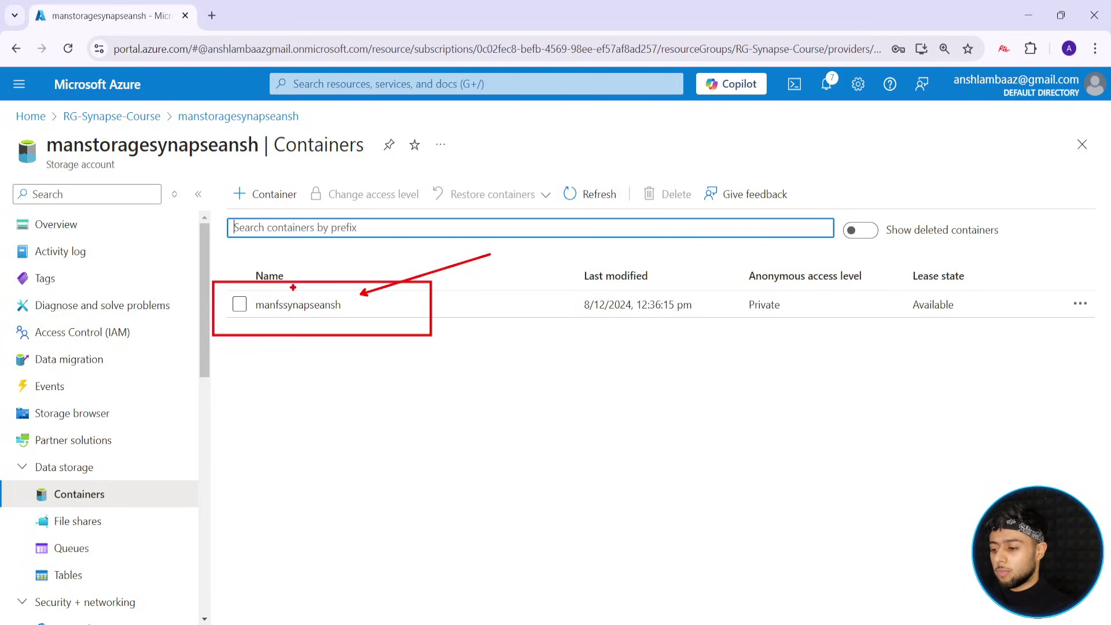
{"action": "left_click_drag", "start_coordinate": [259, 324], "coordinate": [308, 324]}
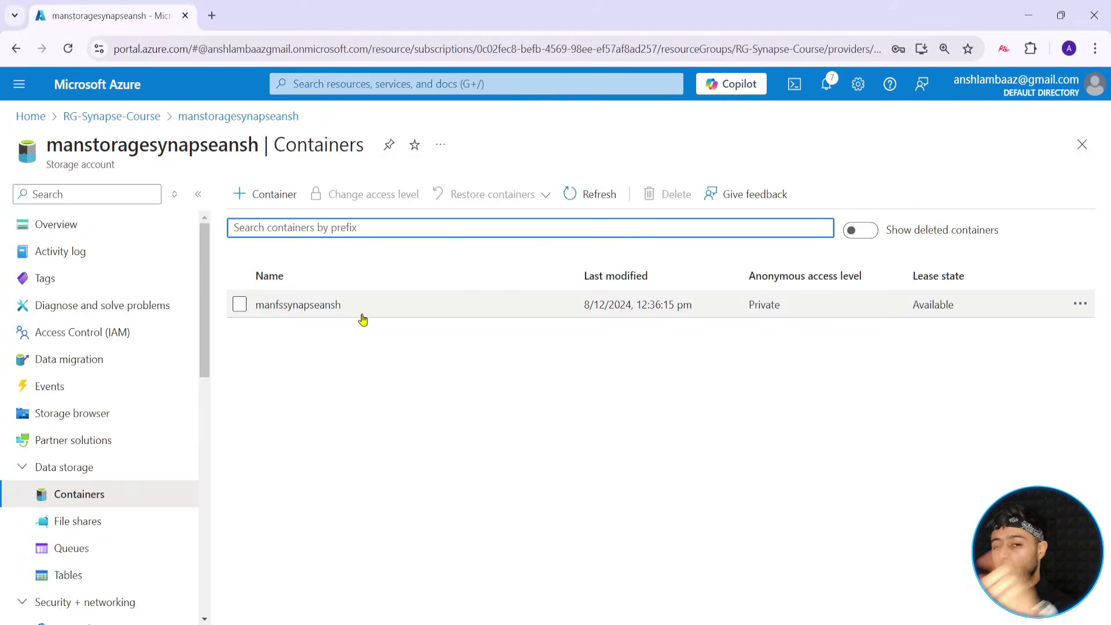
Check the contents of the manfssynapseansh container and return to the RG-Synapse-Course resource group
{"action": "left_click", "coordinate": [305, 303]}
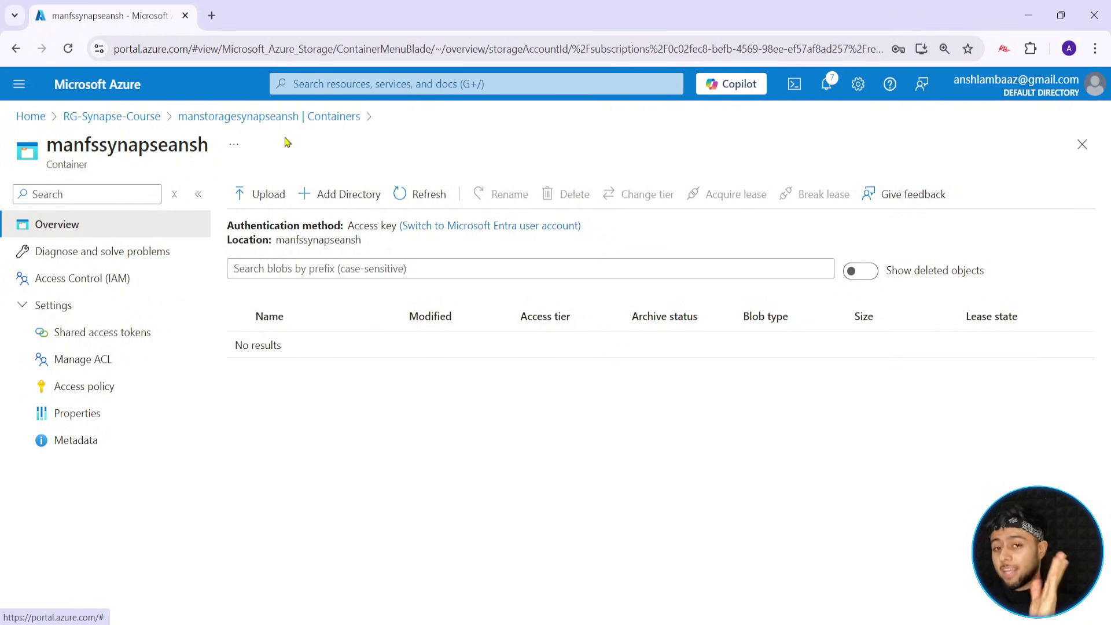
{"action": "left_click", "coordinate": [300, 119]}
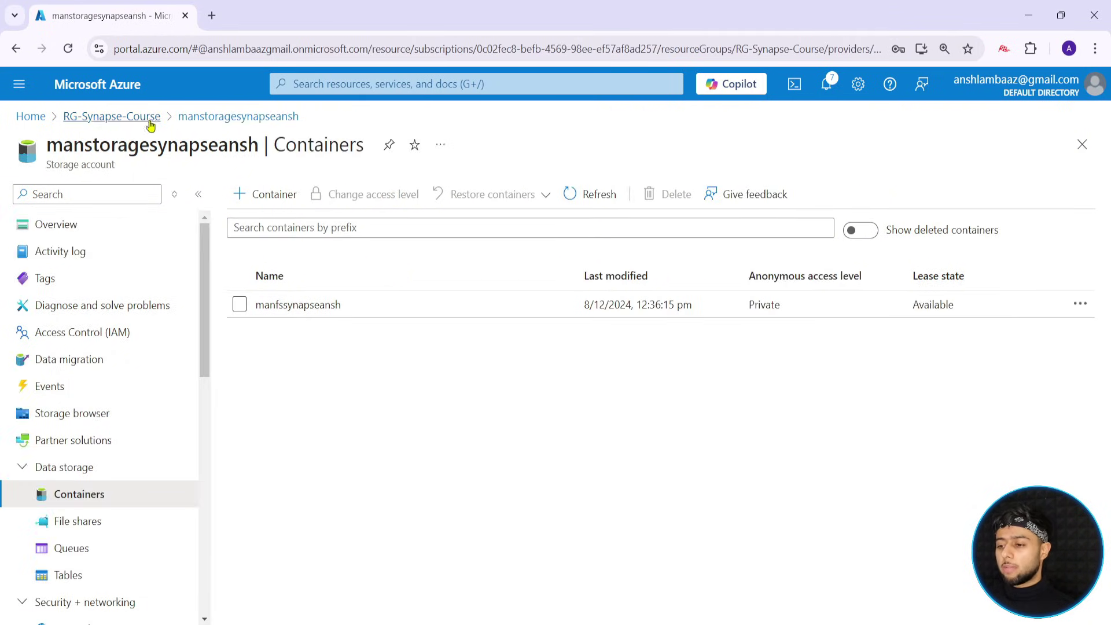
{"action": "left_click", "coordinate": [149, 121]}
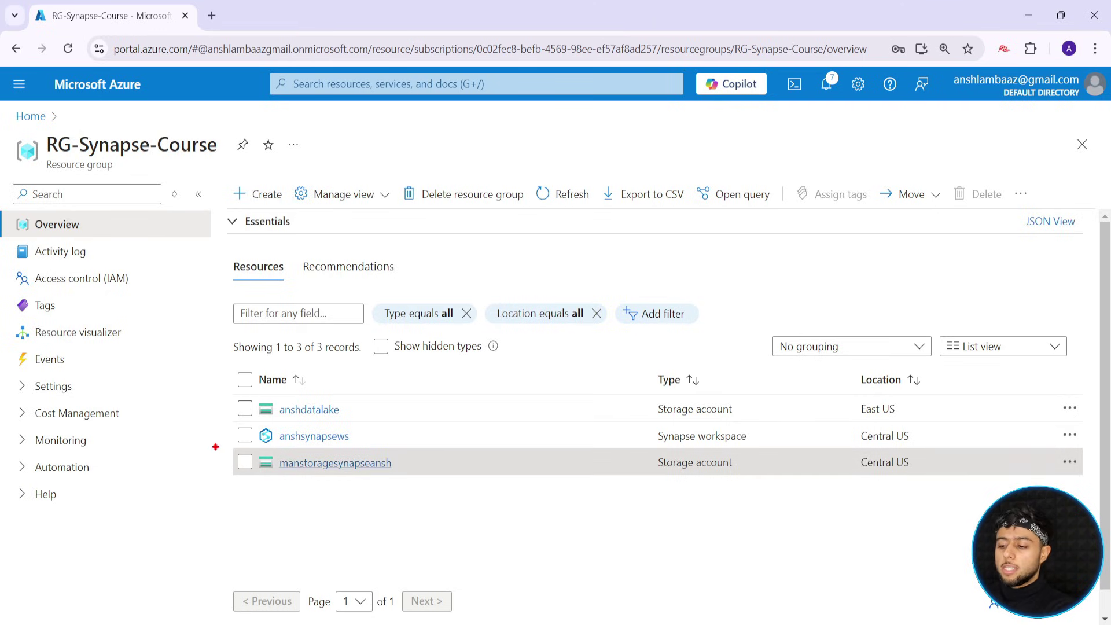
{"action": "left_click_drag", "start_coordinate": [216, 447], "coordinate": [431, 494]}
{"action": "left_click_drag", "start_coordinate": [401, 461], "coordinate": [578, 409]}
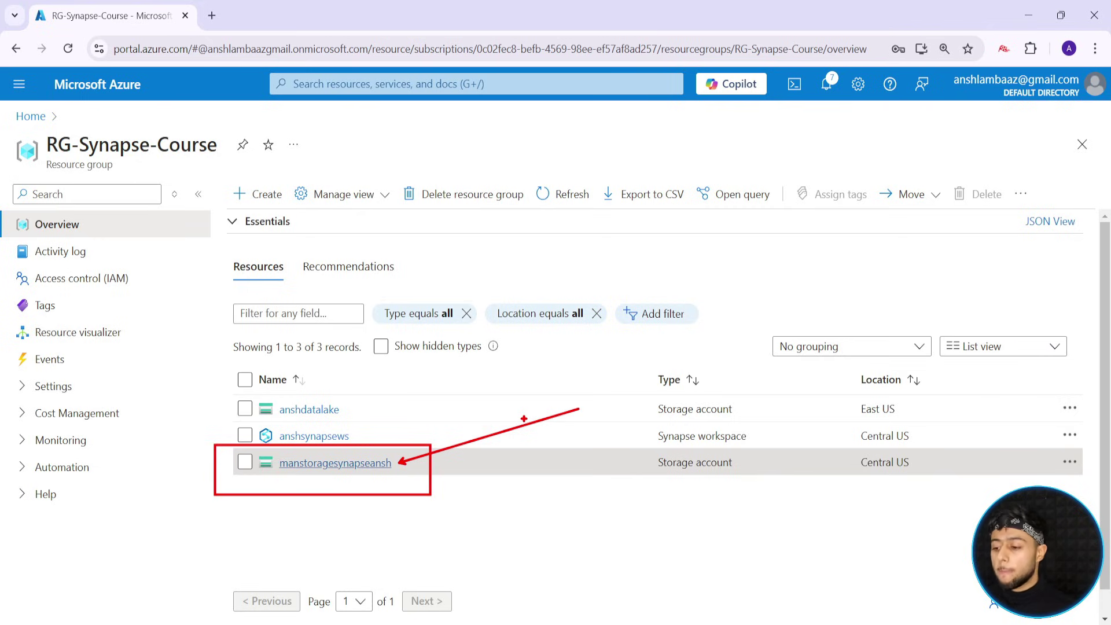
{"action": "mouse_move", "coordinate": [382, 460]}
{"action": "left_mouse_down"}
{"action": "mouse_move", "coordinate": [386, 433]}
{"action": "mouse_move", "coordinate": [365, 416]}
{"action": "mouse_move", "coordinate": [350, 428]}
{"action": "mouse_move", "coordinate": [374, 431]}
{"action": "left_mouse_up"}
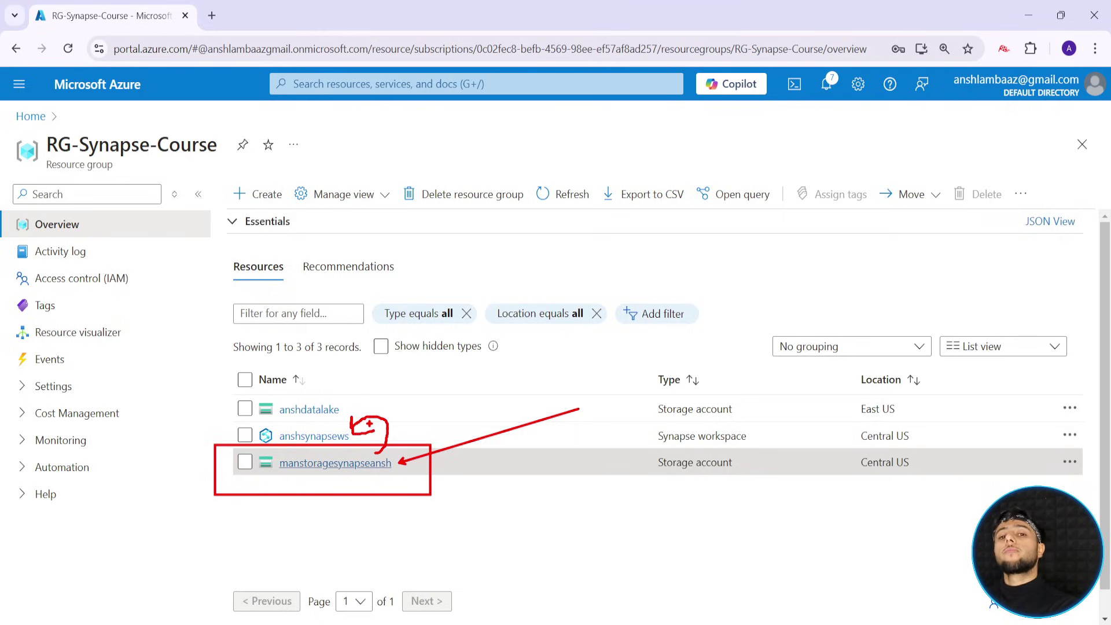
{"action": "key", "text": "e"}
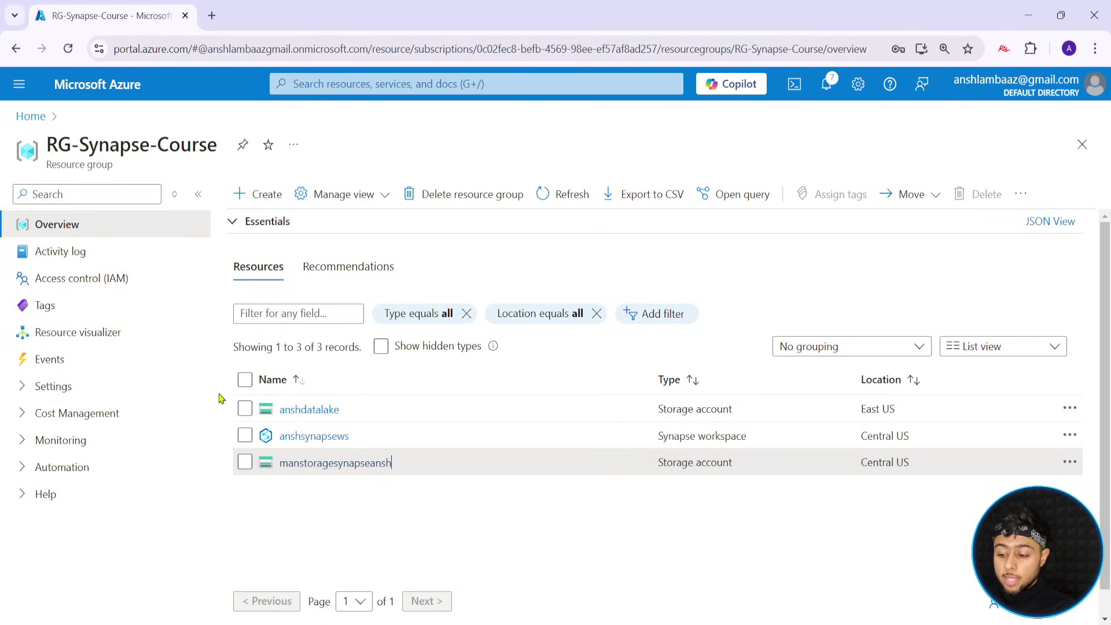
{"action": "mouse_move", "coordinate": [218, 383]}
{"action": "left_mouse_down"}
{"action": "mouse_move", "coordinate": [223, 431]}
{"action": "mouse_move", "coordinate": [361, 423]}
{"action": "mouse_move", "coordinate": [498, 359]}
{"action": "left_mouse_up"}
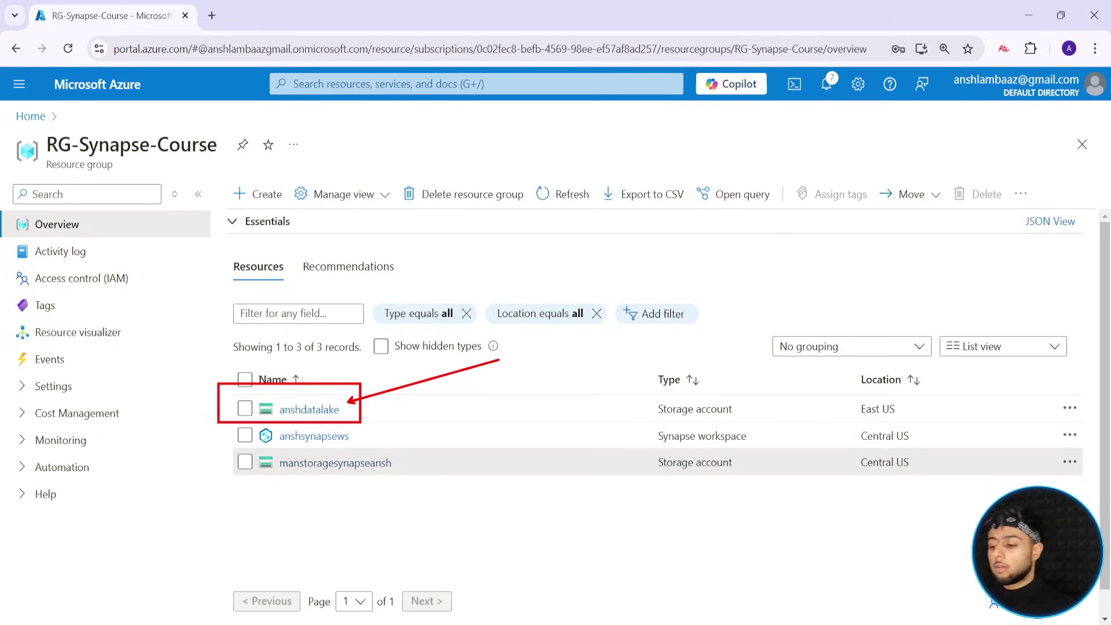
{"action": "key", "text": "e"}
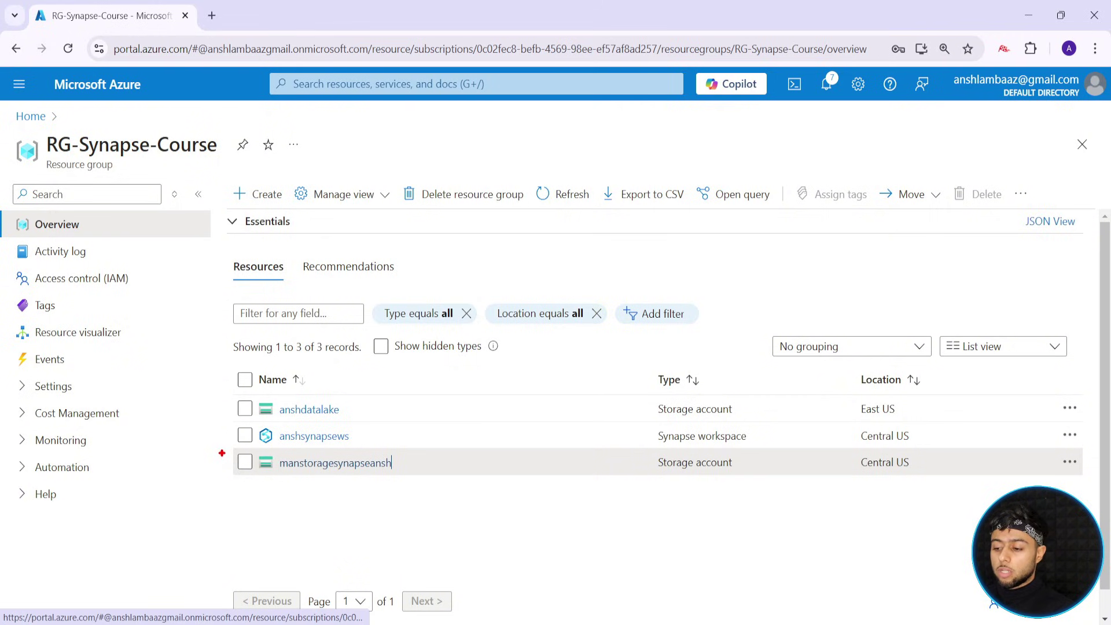
{"action": "mouse_move", "coordinate": [221, 452]}
{"action": "left_mouse_down"}
{"action": "mouse_move", "coordinate": [335, 454]}
{"action": "mouse_move", "coordinate": [422, 485]}
{"action": "mouse_move", "coordinate": [424, 533]}
{"action": "left_mouse_up"}
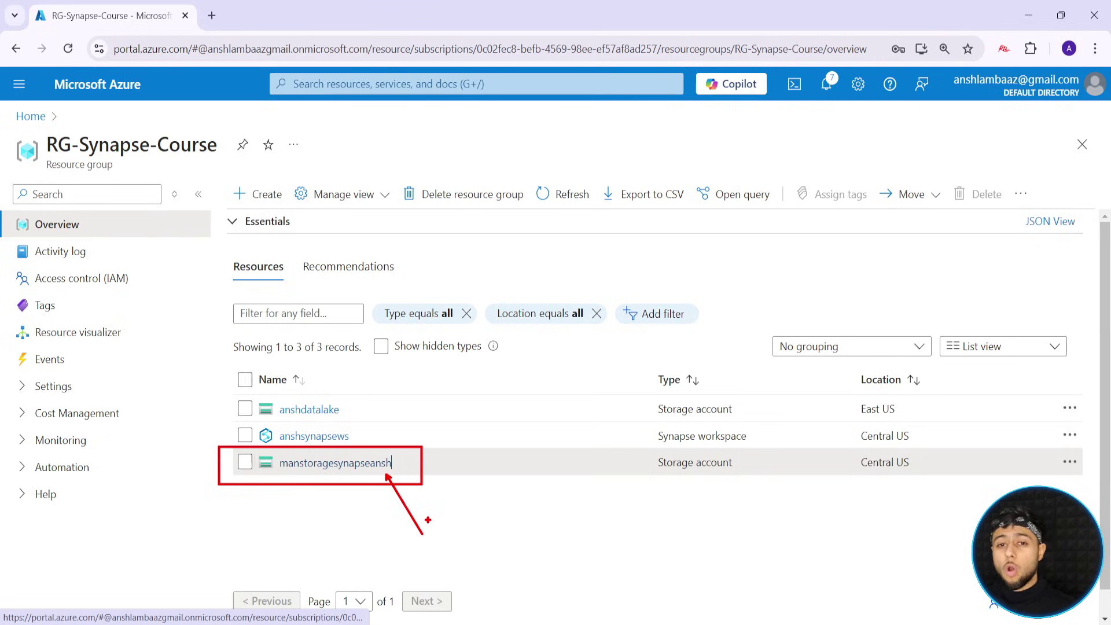
{"action": "key", "text": "Escape"}
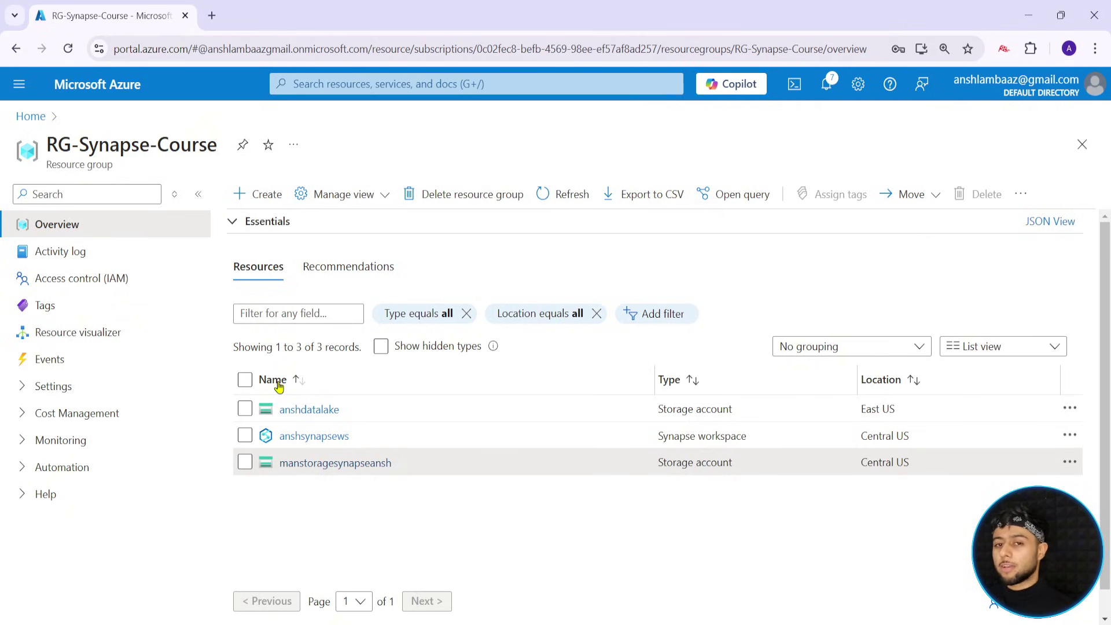
Open Synapse Studio from the anshsynapsews workspace and expand its navigation to show the hub names
{"action": "left_click", "coordinate": [325, 438]}
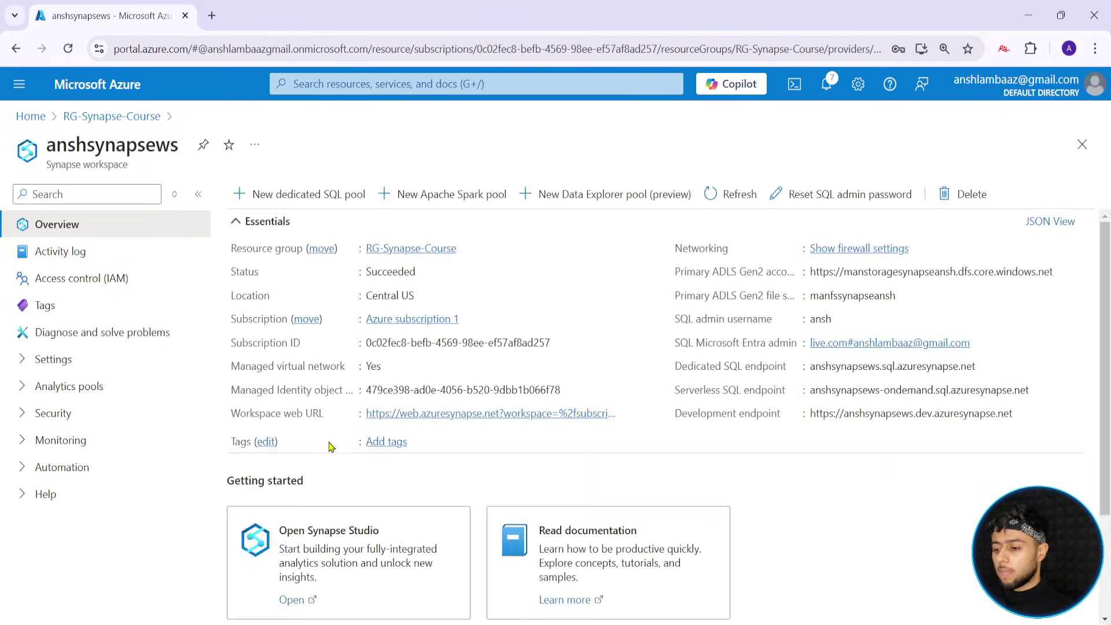
{"action": "left_click", "coordinate": [292, 600]}
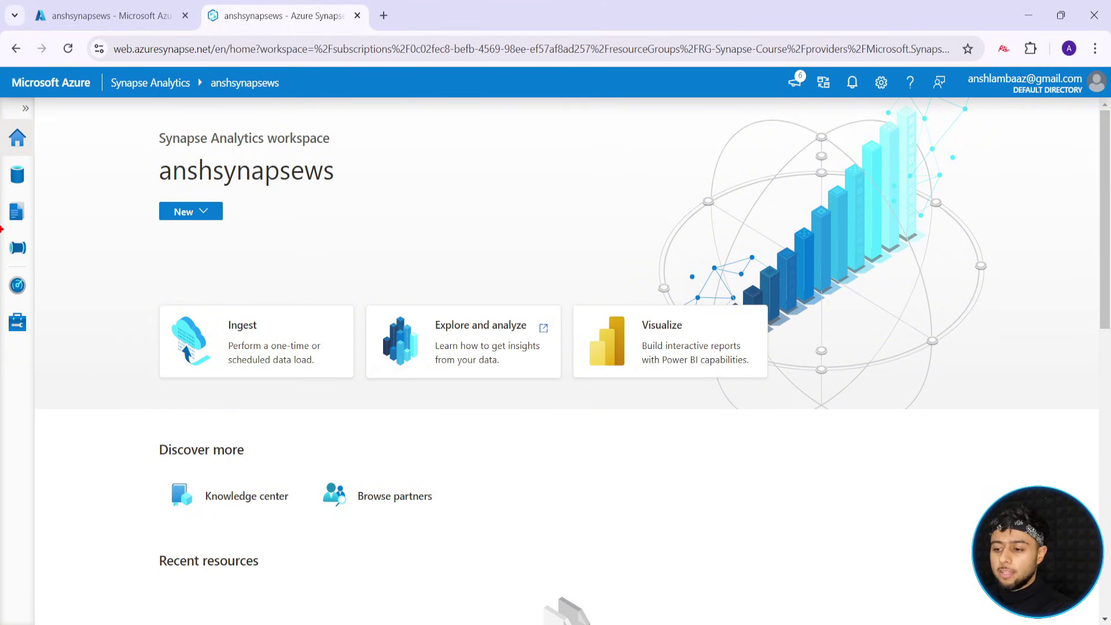
{"action": "mouse_move", "coordinate": [2, 229]}
{"action": "left_mouse_down"}
{"action": "mouse_move", "coordinate": [1, 271]}
{"action": "mouse_move", "coordinate": [46, 356]}
{"action": "left_mouse_up"}
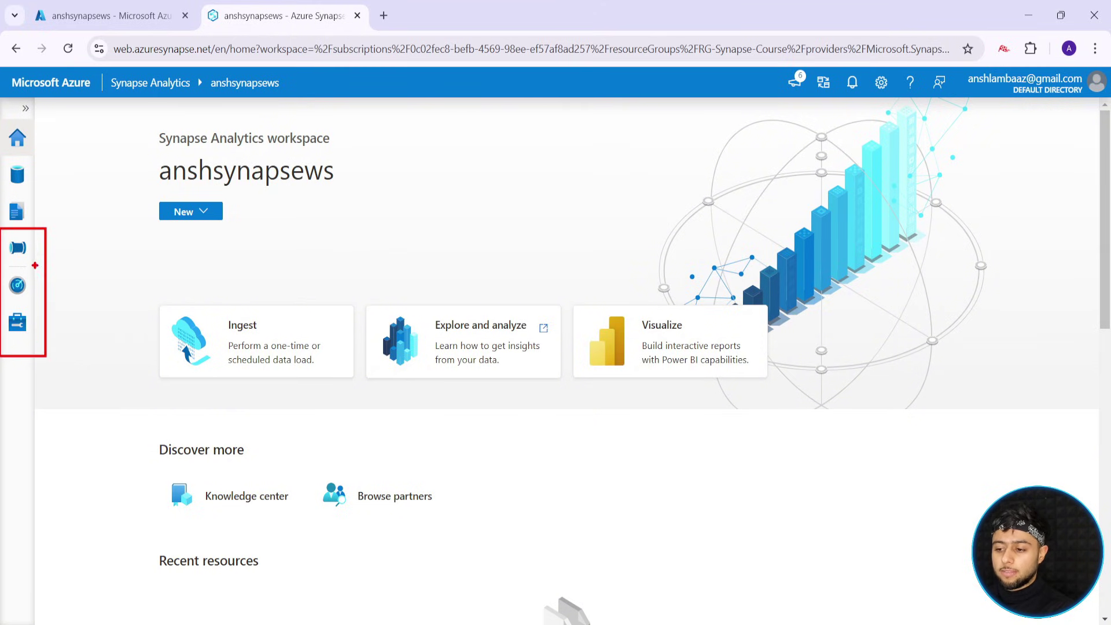
{"action": "left_click_drag", "start_coordinate": [36, 243], "coordinate": [157, 198]}
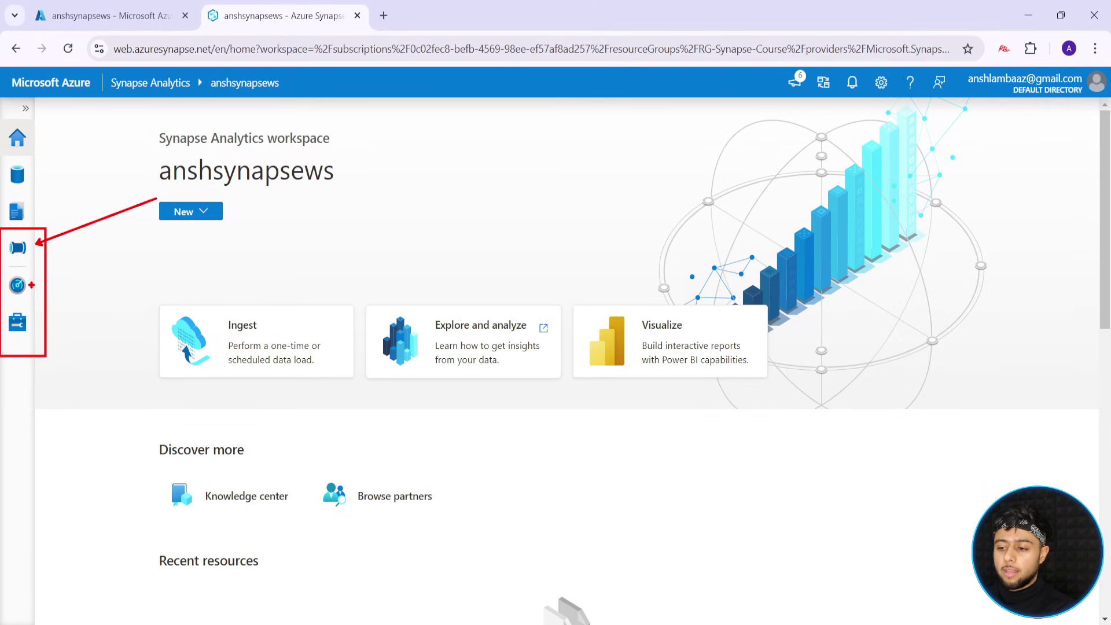
{"action": "left_click_drag", "start_coordinate": [32, 285], "coordinate": [140, 285]}
{"action": "left_click_drag", "start_coordinate": [34, 325], "coordinate": [135, 325]}
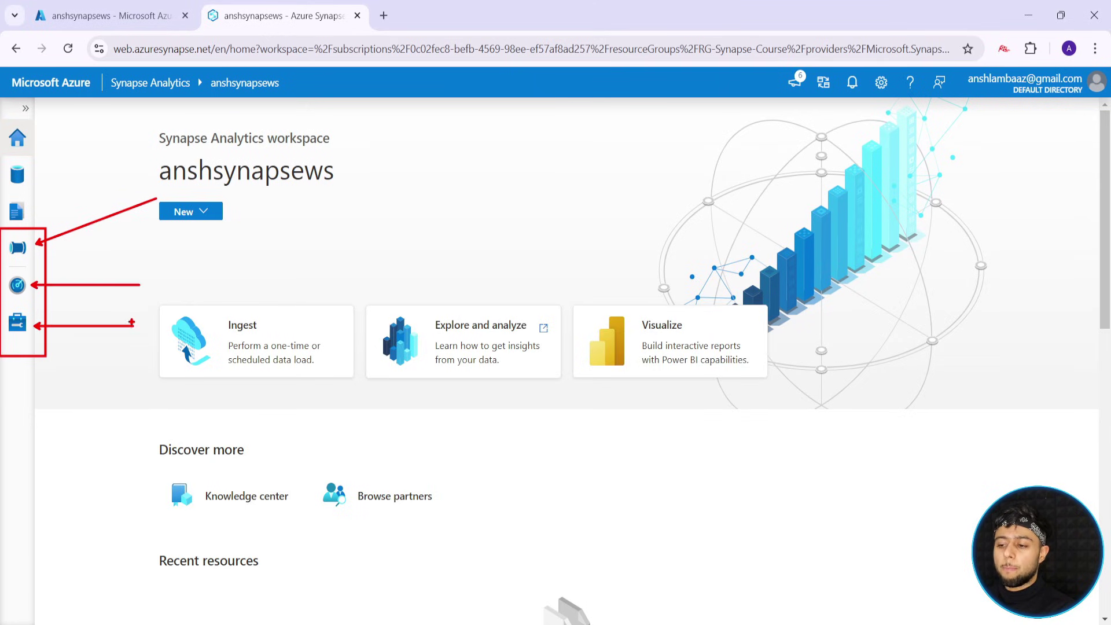
{"action": "key", "text": "Escape"}
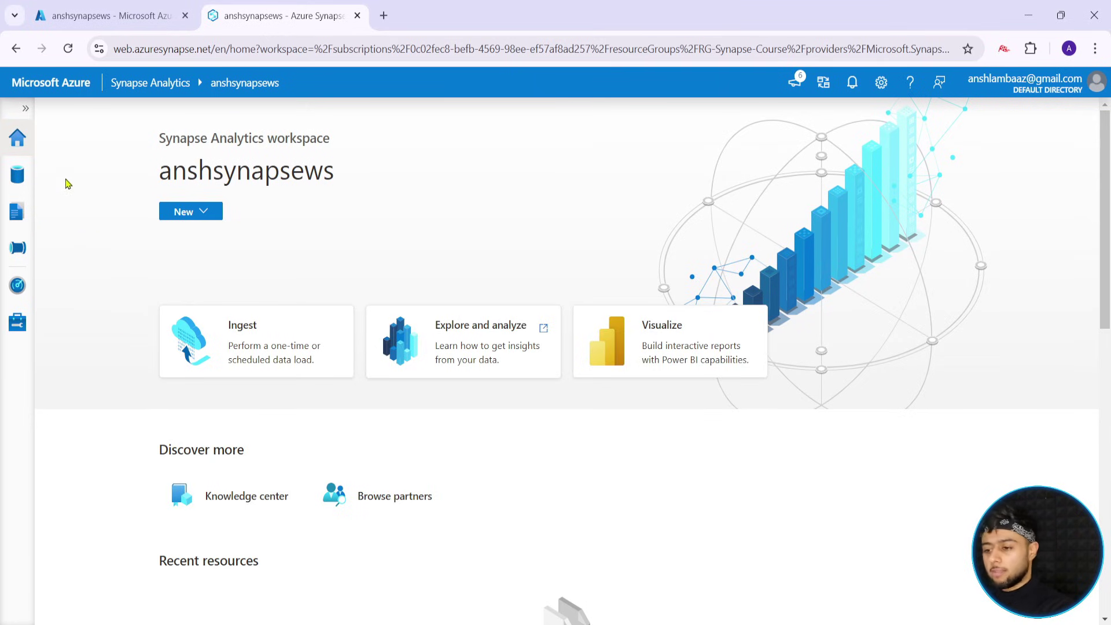
{"action": "left_click", "coordinate": [26, 115]}
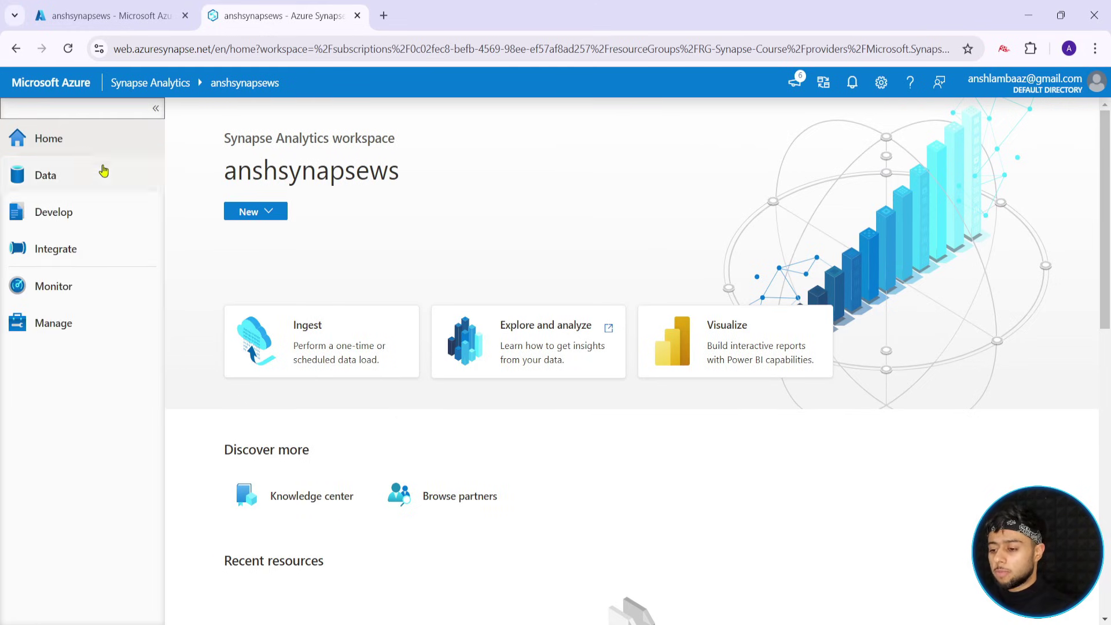
{"action": "left_click_drag", "start_coordinate": [1, 113], "coordinate": [122, 162]}
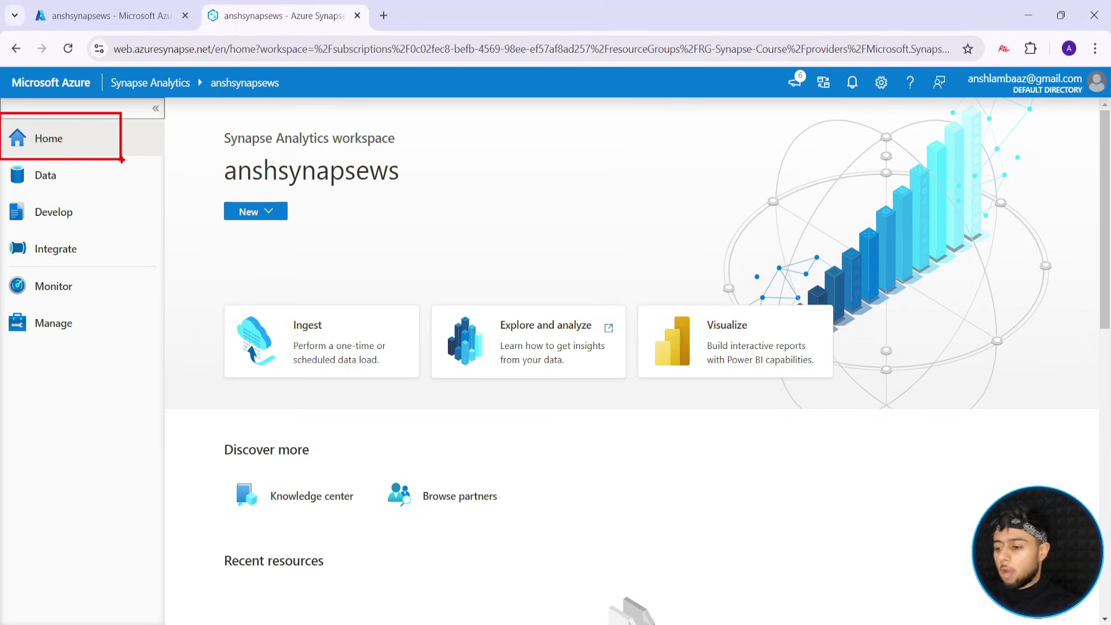
{"action": "key", "text": "Escape"}
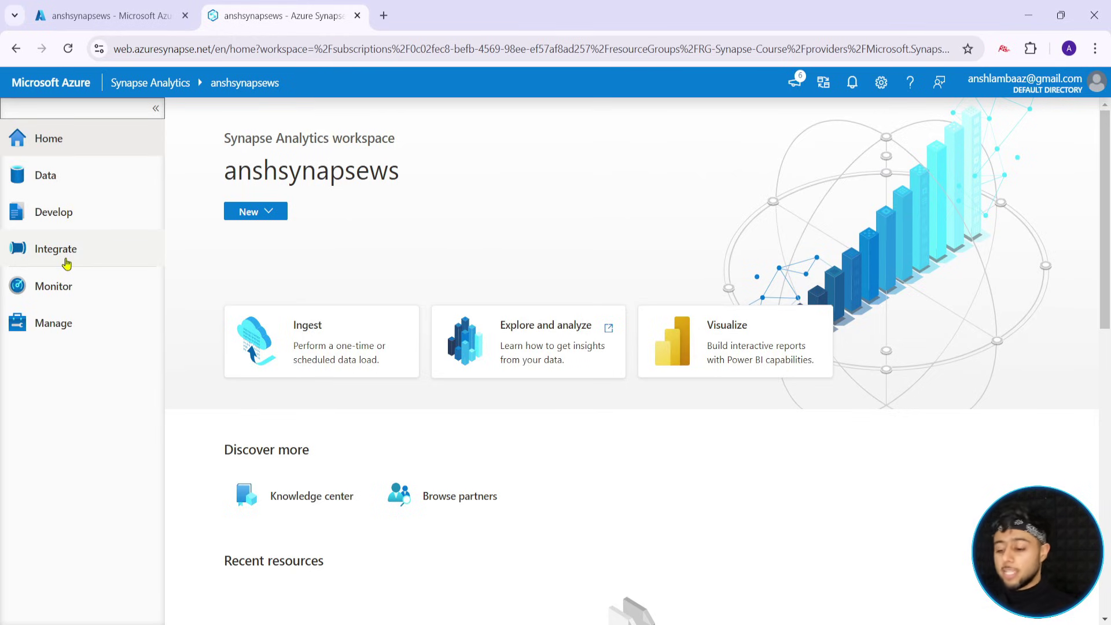
{"action": "mouse_move", "coordinate": [2, 231]}
{"action": "left_mouse_down"}
{"action": "mouse_move", "coordinate": [122, 260]}
{"action": "mouse_move", "coordinate": [300, 249]}
{"action": "left_mouse_up"}
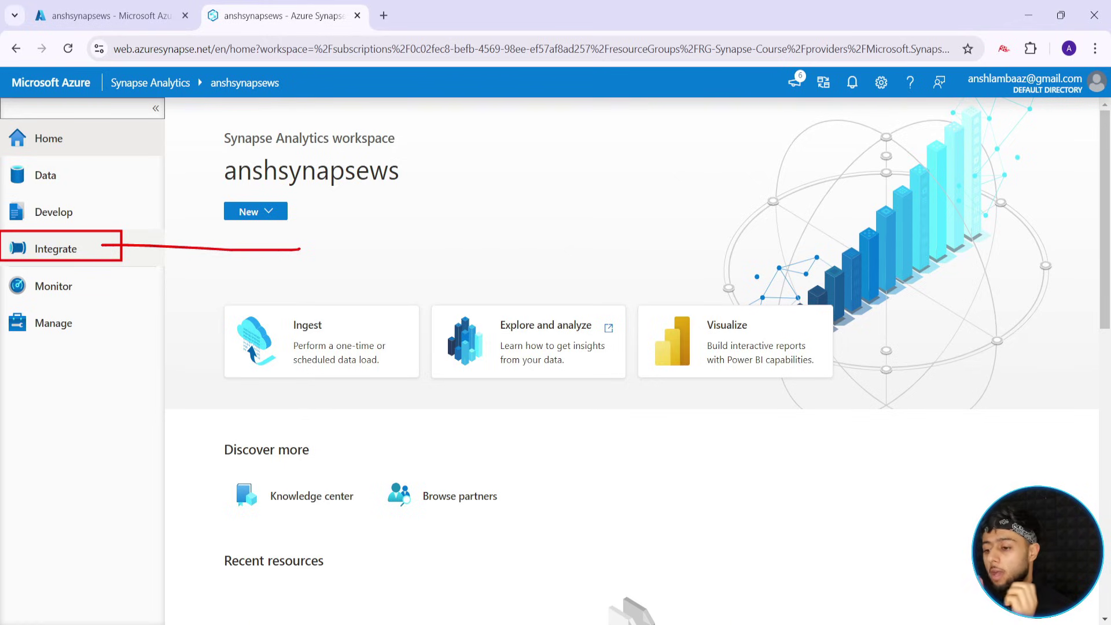
{"action": "key", "text": "Escape"}
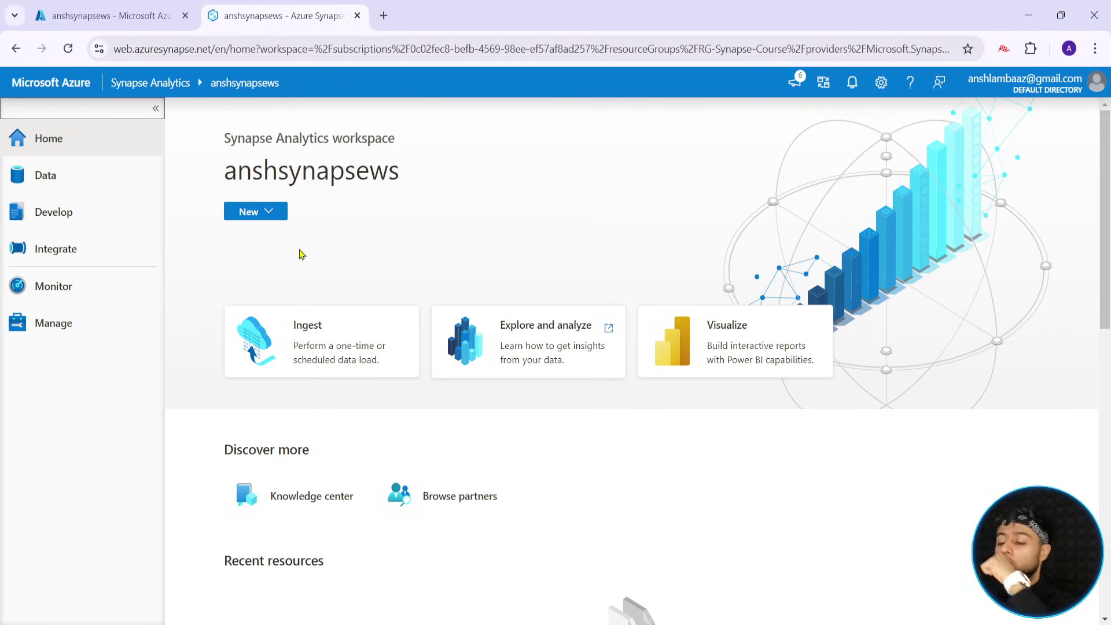
Create a new pipeline in the Integrate hub of Synapse Studio
{"action": "left_click", "coordinate": [56, 258]}
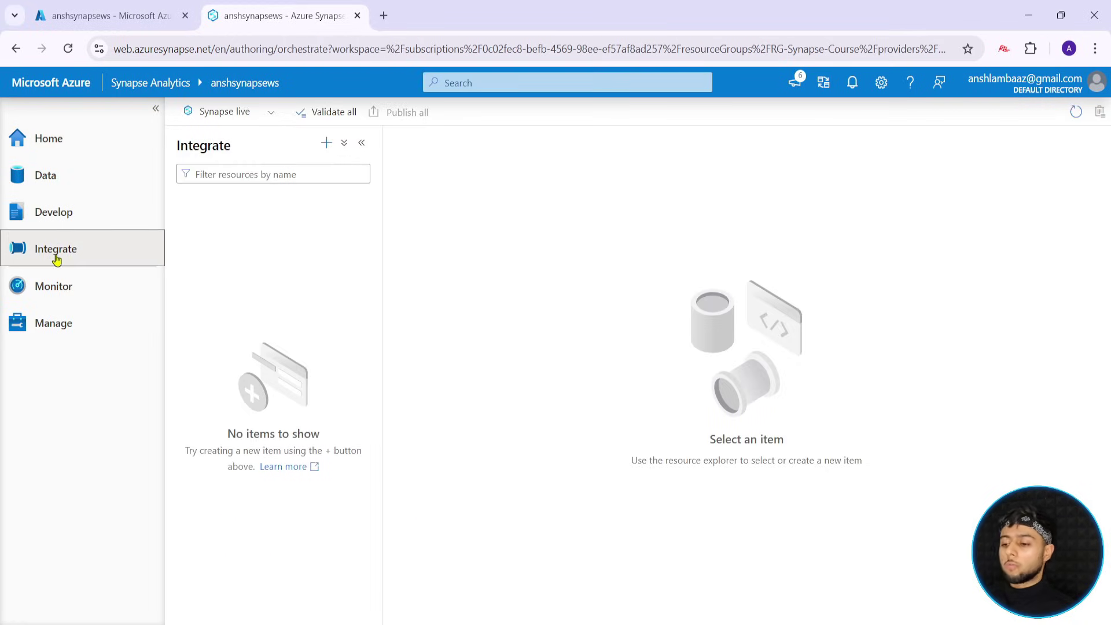
{"action": "left_click", "coordinate": [326, 145]}
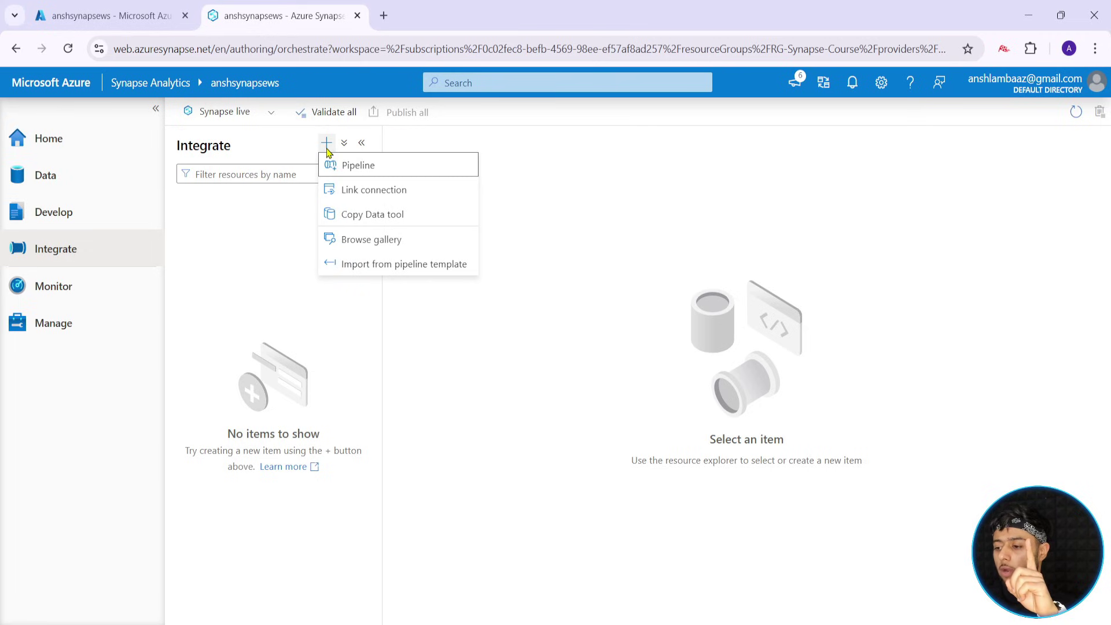
{"action": "left_click", "coordinate": [388, 171]}
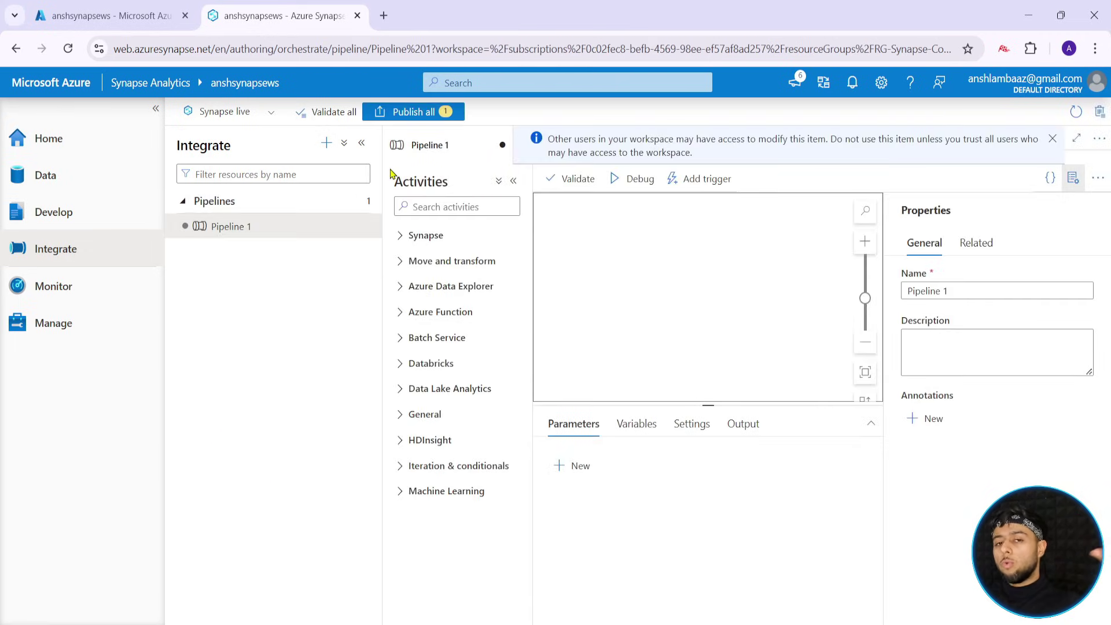
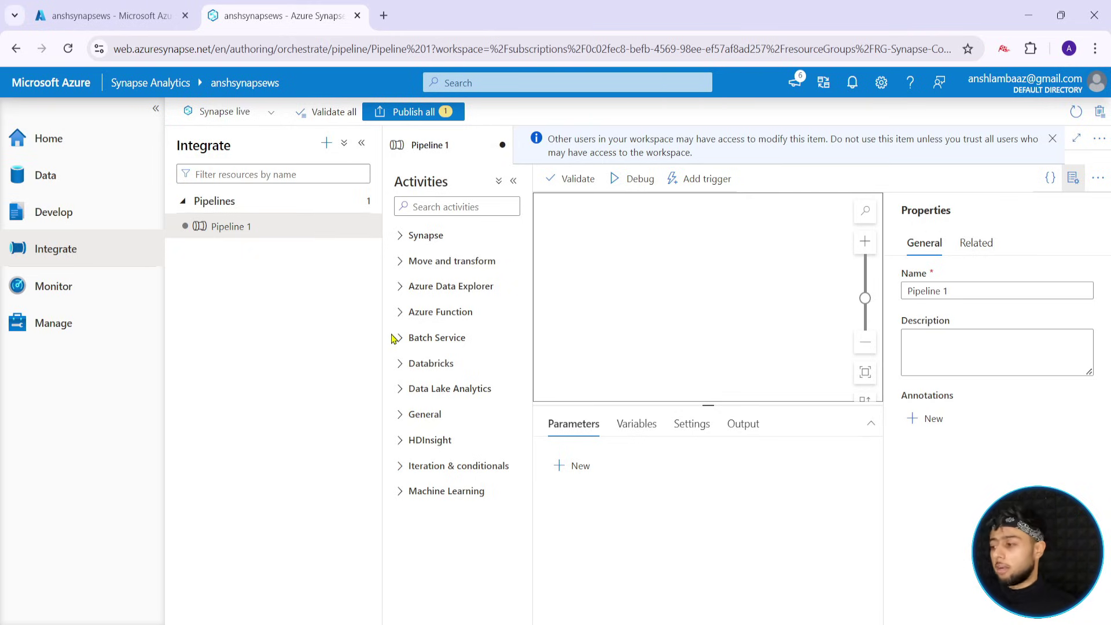
Hide the new pipeline's properties and reload the site to discard the unsaved pipeline
{"action": "left_click", "coordinate": [1072, 178]}
{"action": "left_click", "coordinate": [364, 225]}
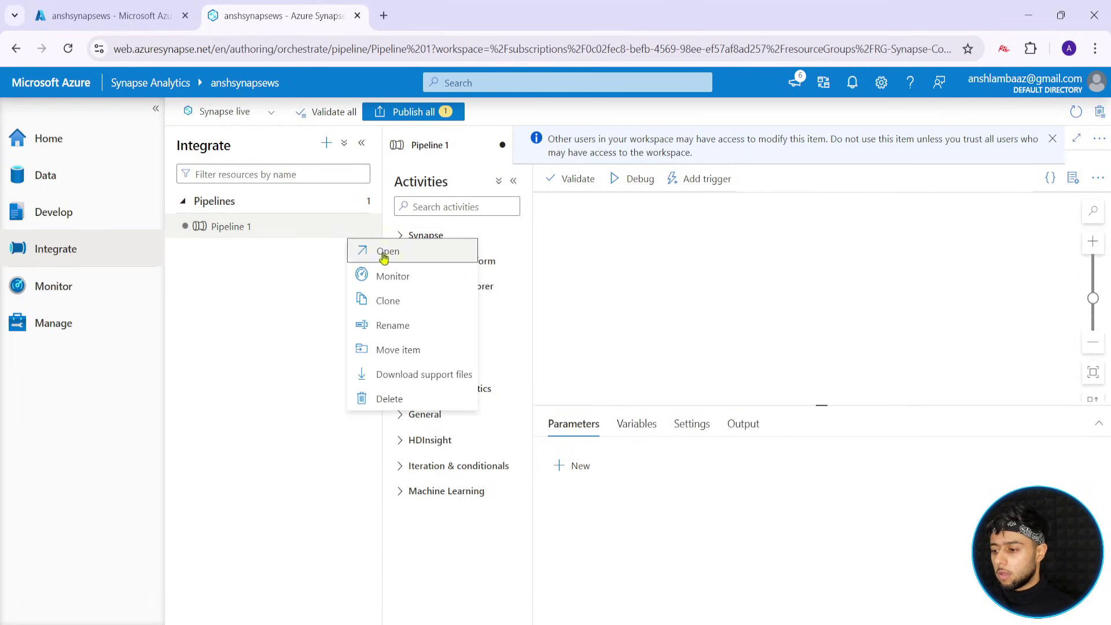
{"action": "left_click", "coordinate": [68, 49]}
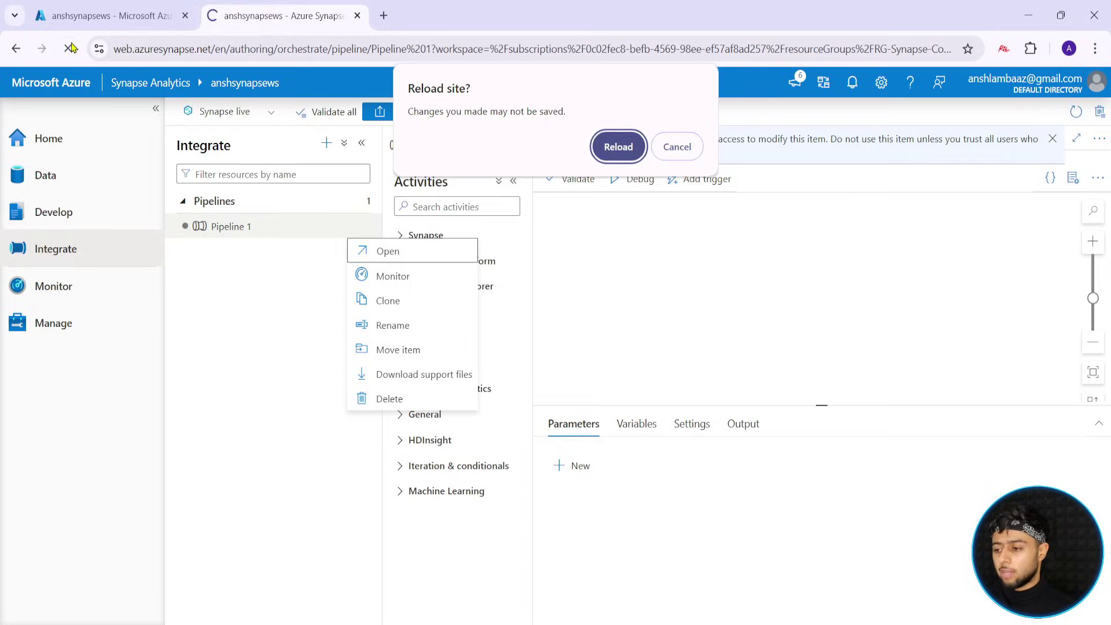
{"action": "left_click", "coordinate": [618, 146]}
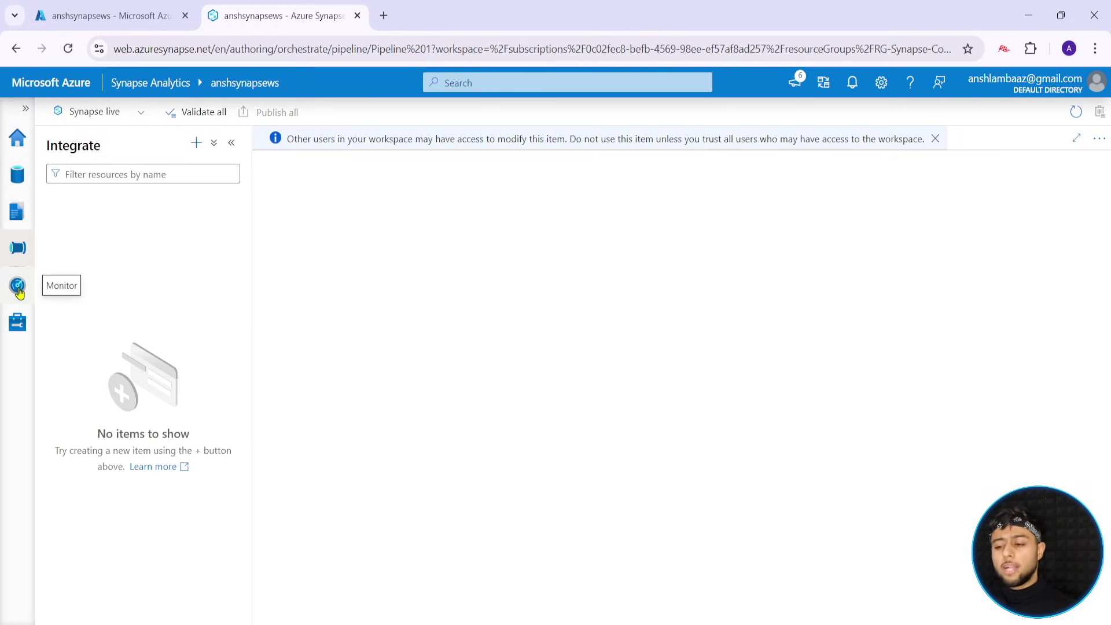
Examine the pipeline runs in the Monitor hub and the SQL pools and other sections of the Manage hub
{"action": "left_click", "coordinate": [17, 286]}
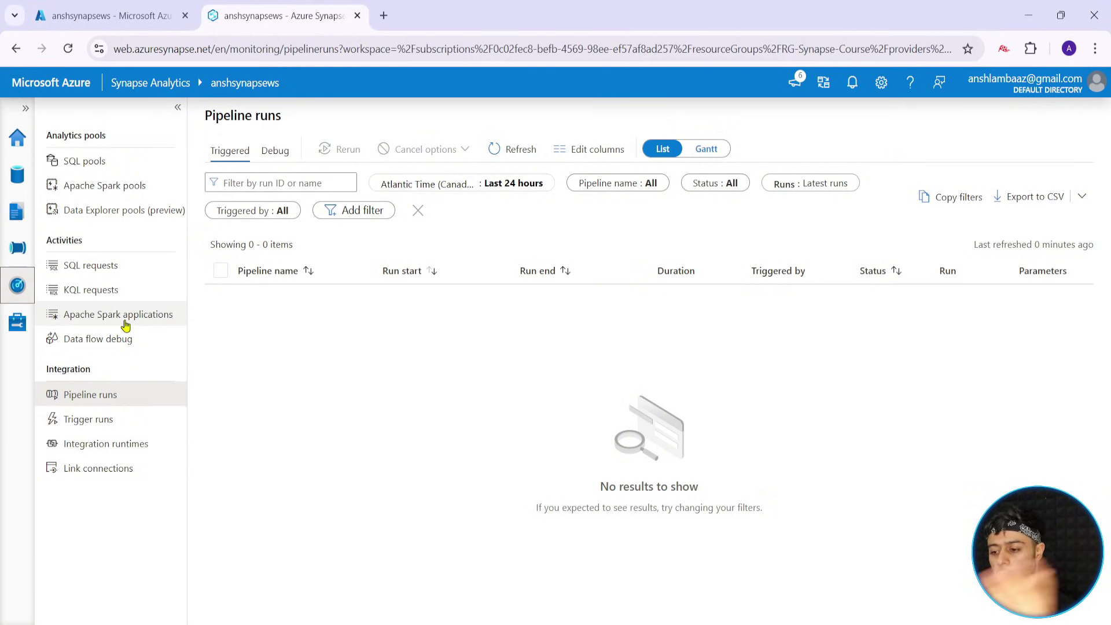
{"action": "left_click", "coordinate": [16, 323]}
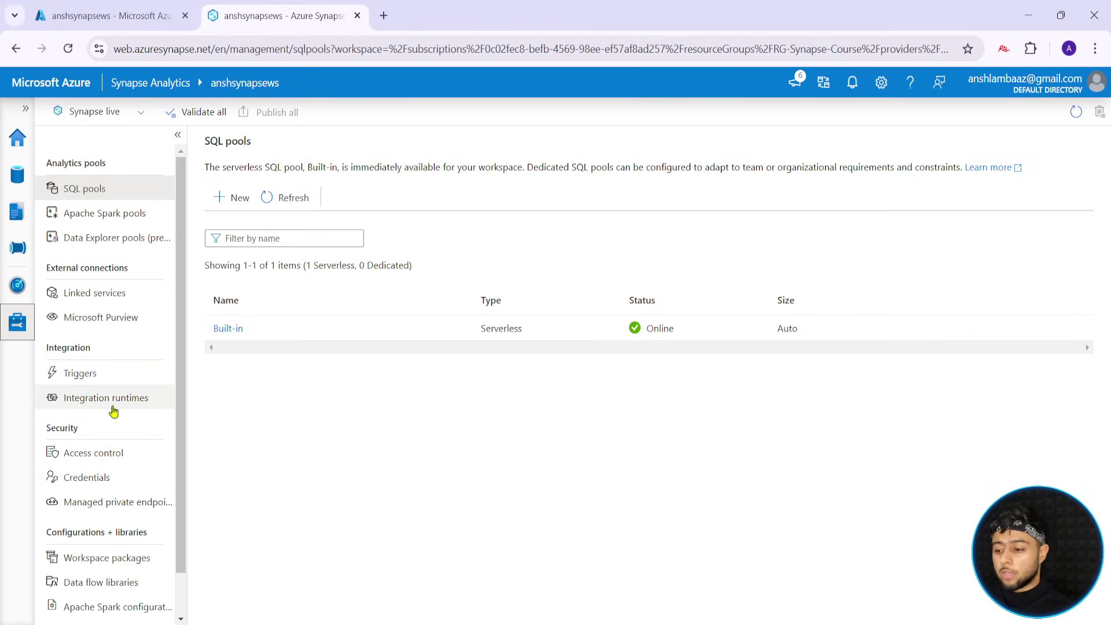
{"action": "scroll", "coordinate": [109, 449], "scroll_direction": "down", "scroll_amount": 1}
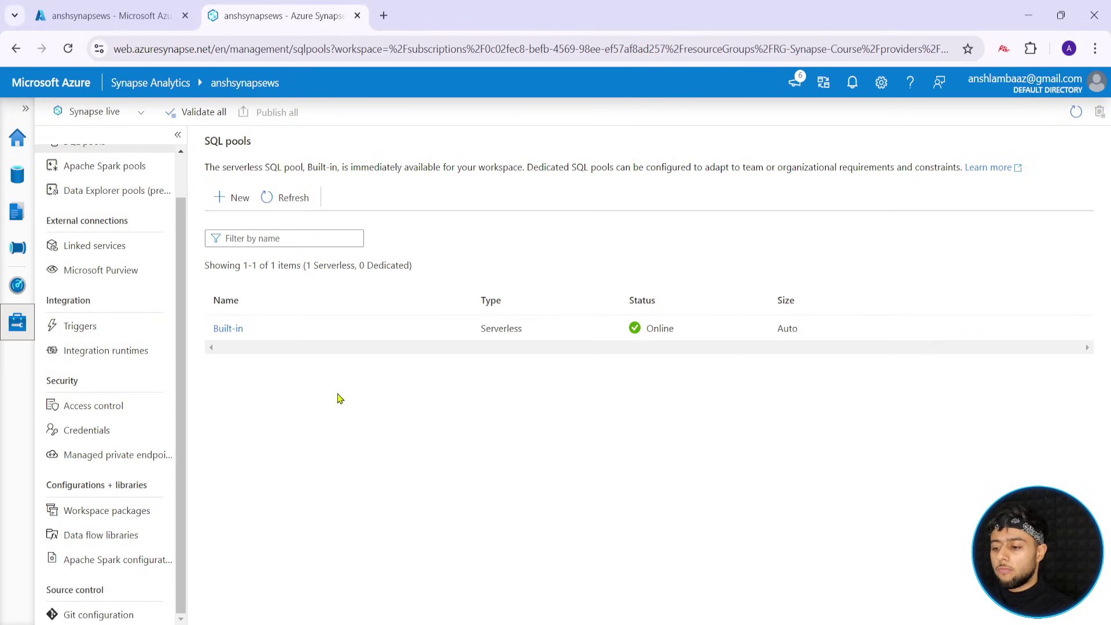
{"action": "mouse_move", "coordinate": [202, 286]}
{"action": "left_mouse_down"}
{"action": "mouse_move", "coordinate": [303, 380]}
{"action": "mouse_move", "coordinate": [736, 379]}
{"action": "mouse_move", "coordinate": [866, 363]}
{"action": "left_mouse_up"}
{"action": "left_click_drag", "start_coordinate": [671, 321], "coordinate": [777, 217]}
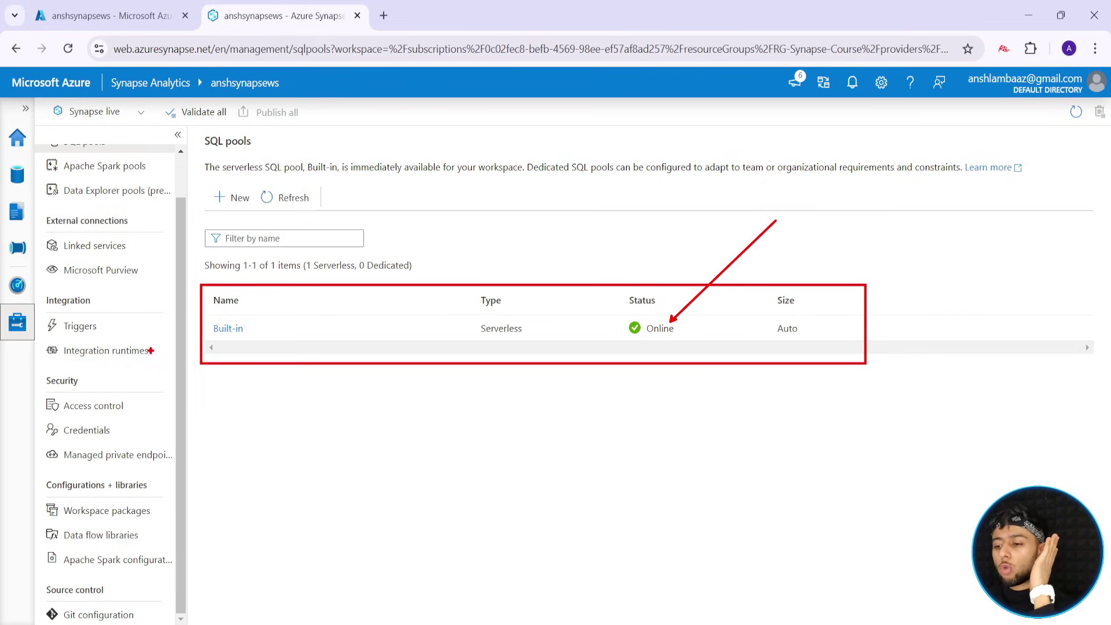
Examine the Workspace and Linked sections of the Data hub and the resource types that can be added there
{"action": "key", "text": "Escape"}
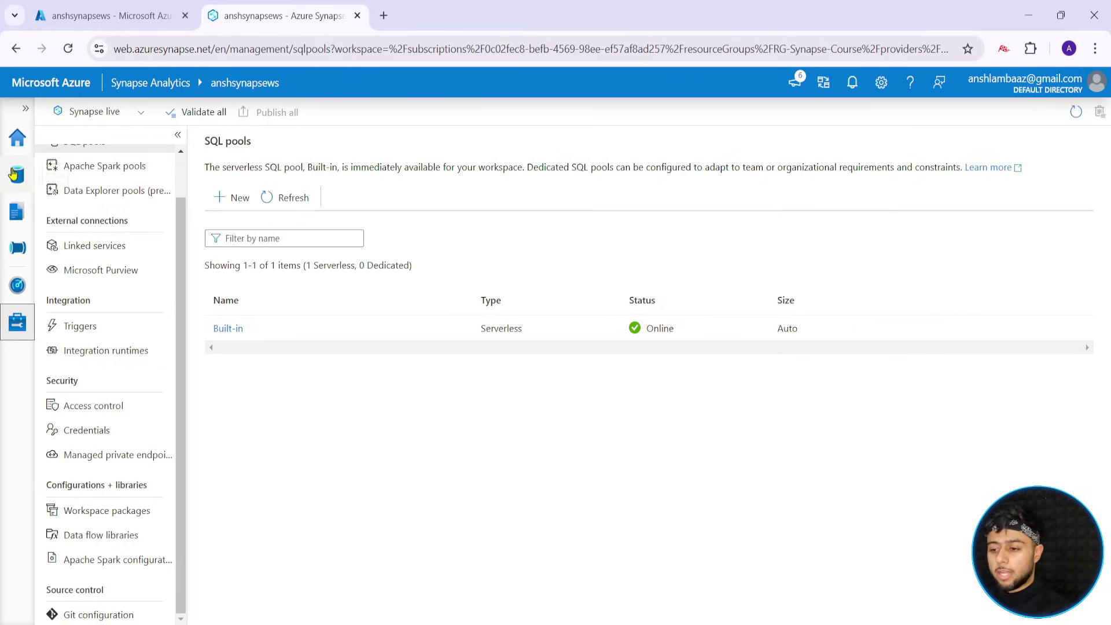
{"action": "left_click", "coordinate": [16, 175]}
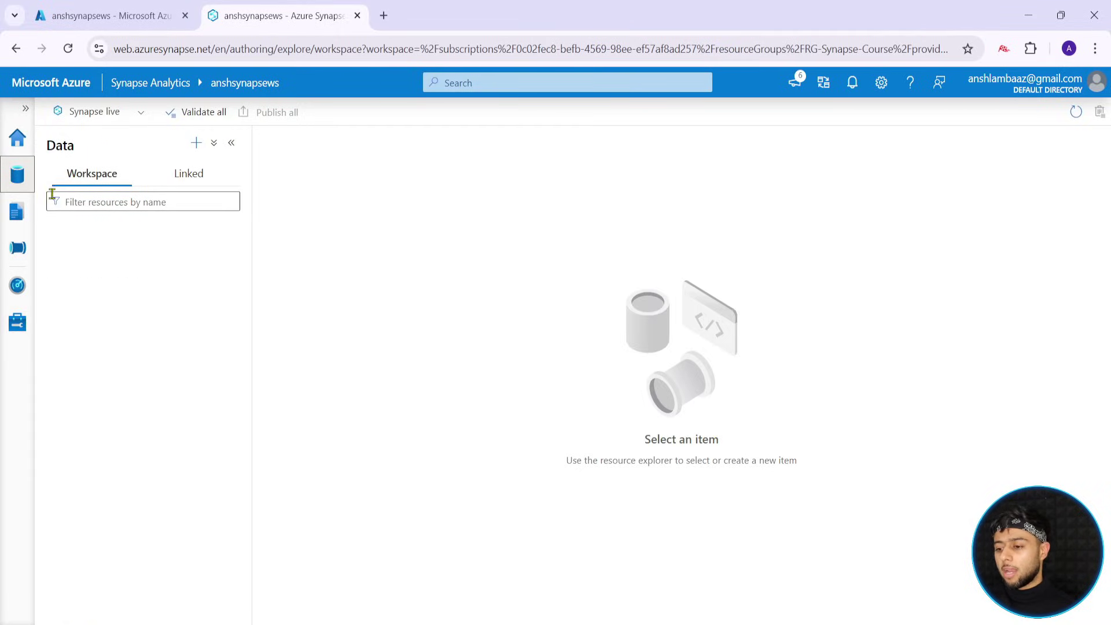
{"action": "left_click", "coordinate": [177, 176]}
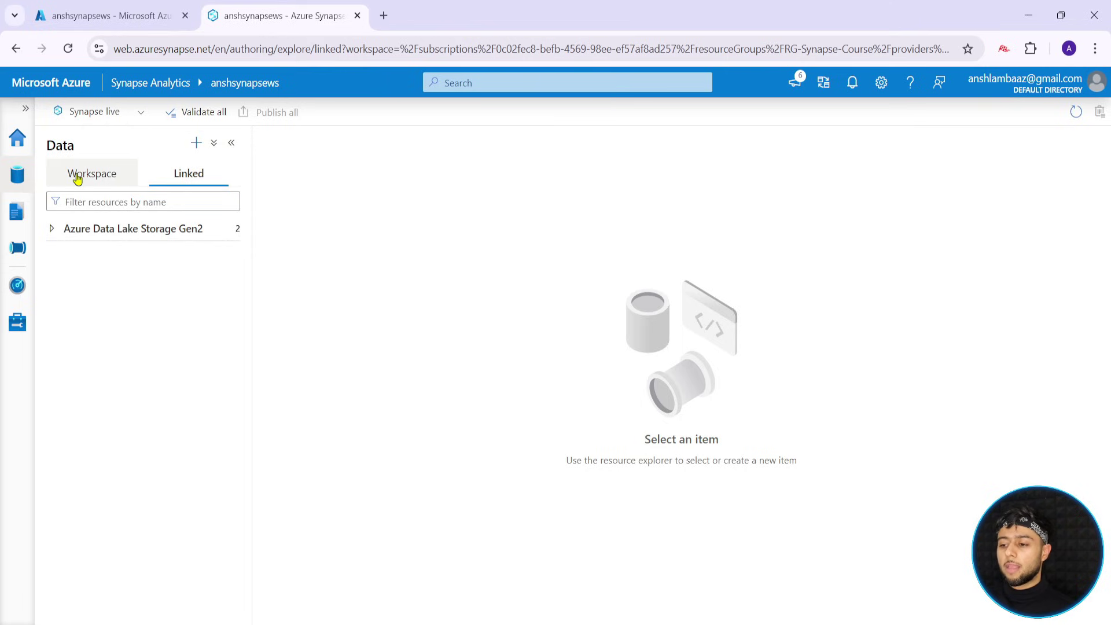
{"action": "left_click", "coordinate": [76, 178]}
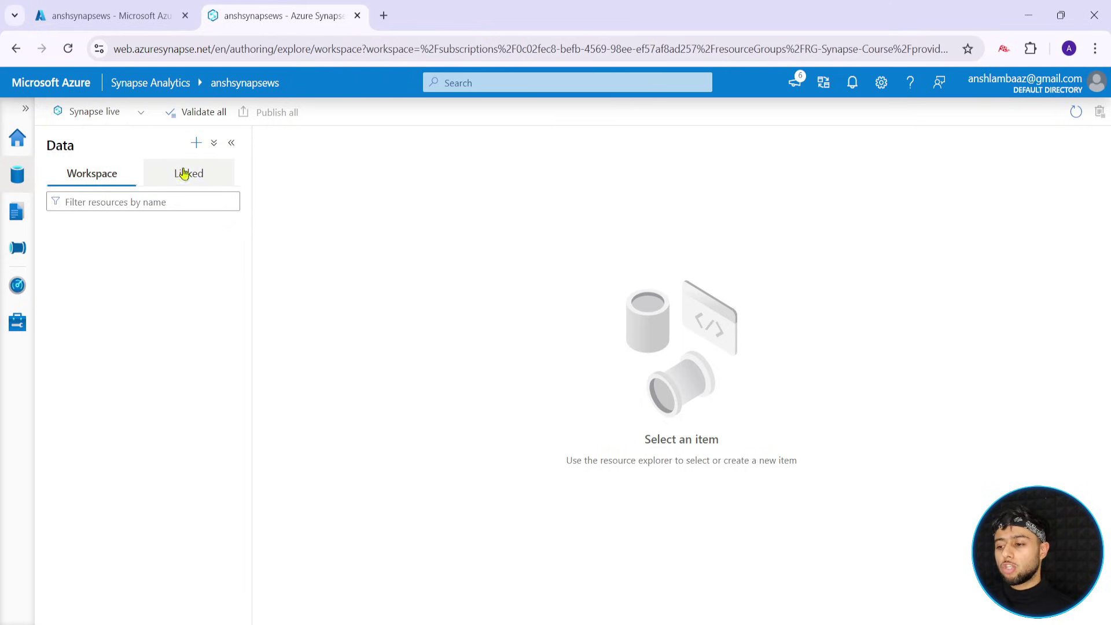
{"action": "left_click", "coordinate": [197, 144]}
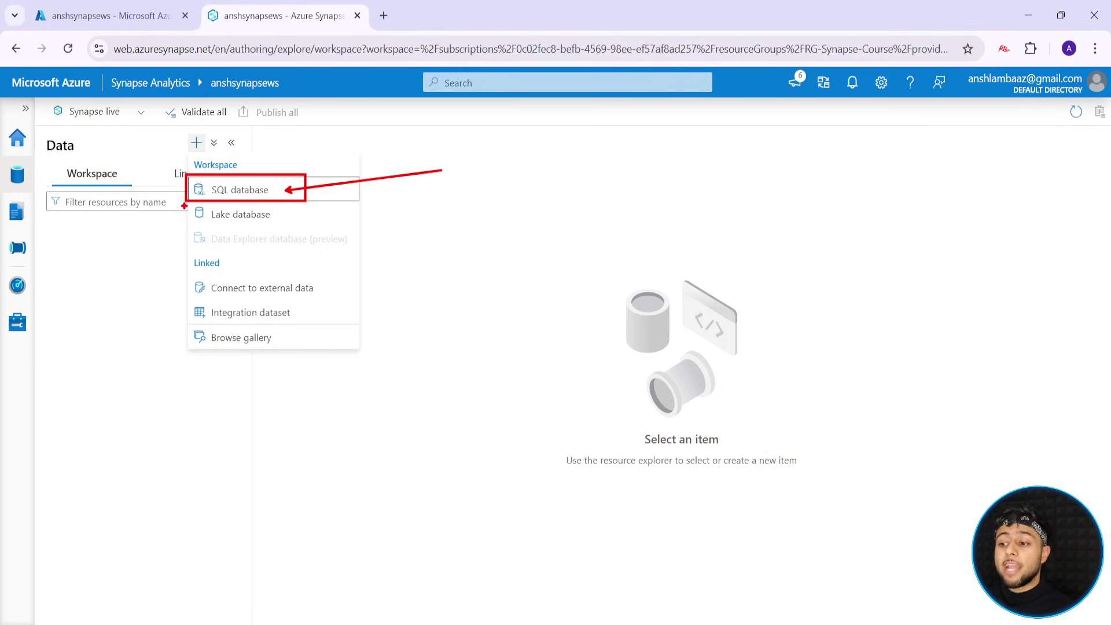
{"action": "mouse_move", "coordinate": [184, 201]}
{"action": "left_mouse_down"}
{"action": "mouse_move", "coordinate": [305, 229]}
{"action": "mouse_move", "coordinate": [296, 216]}
{"action": "mouse_move", "coordinate": [472, 216]}
{"action": "left_mouse_up"}
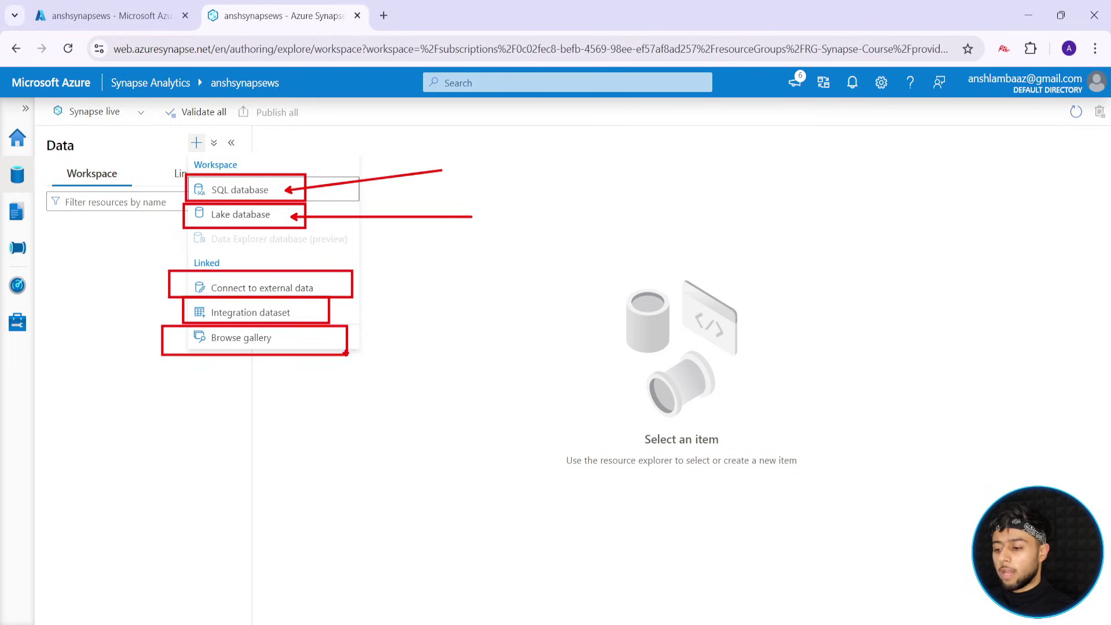
{"action": "left_click", "coordinate": [291, 142]}
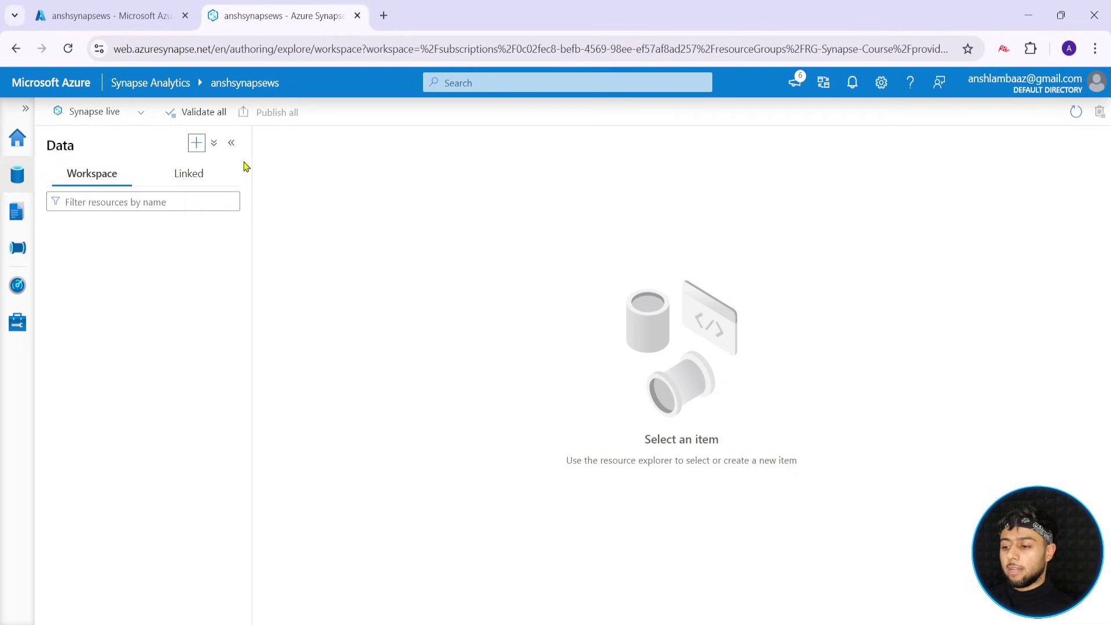
{"action": "left_click", "coordinate": [202, 176]}
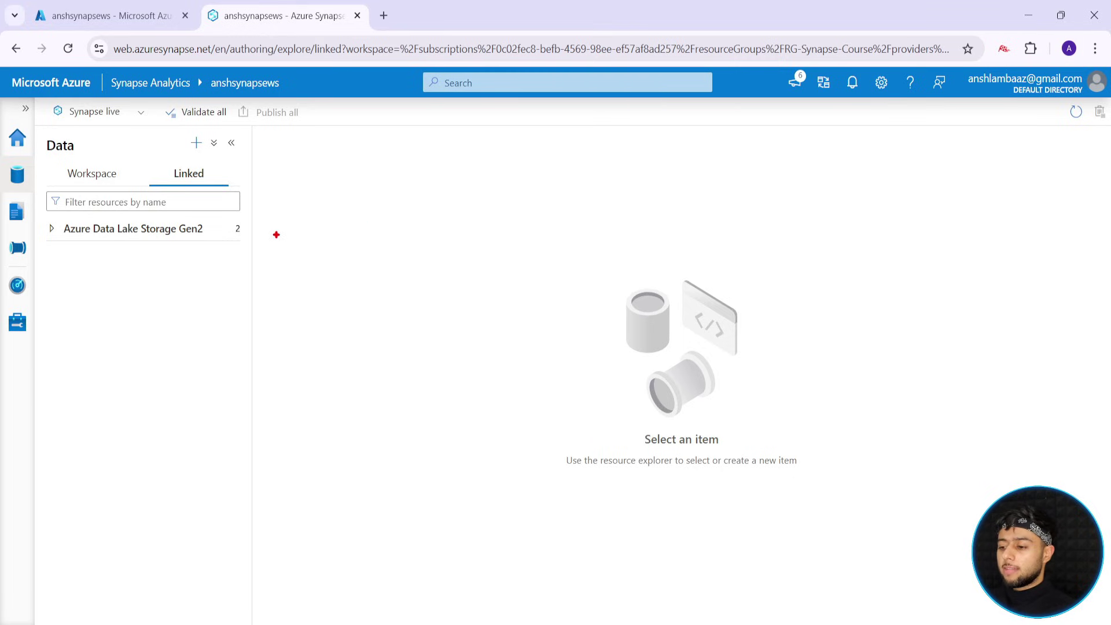
{"action": "mouse_move", "coordinate": [276, 234]}
{"action": "left_mouse_down"}
{"action": "mouse_move", "coordinate": [310, 305]}
{"action": "mouse_move", "coordinate": [395, 302]}
{"action": "left_mouse_up"}
{"action": "mouse_move", "coordinate": [294, 186]}
{"action": "left_mouse_down"}
{"action": "mouse_move", "coordinate": [293, 221]}
{"action": "mouse_move", "coordinate": [331, 200]}
{"action": "mouse_move", "coordinate": [359, 221]}
{"action": "left_mouse_up"}
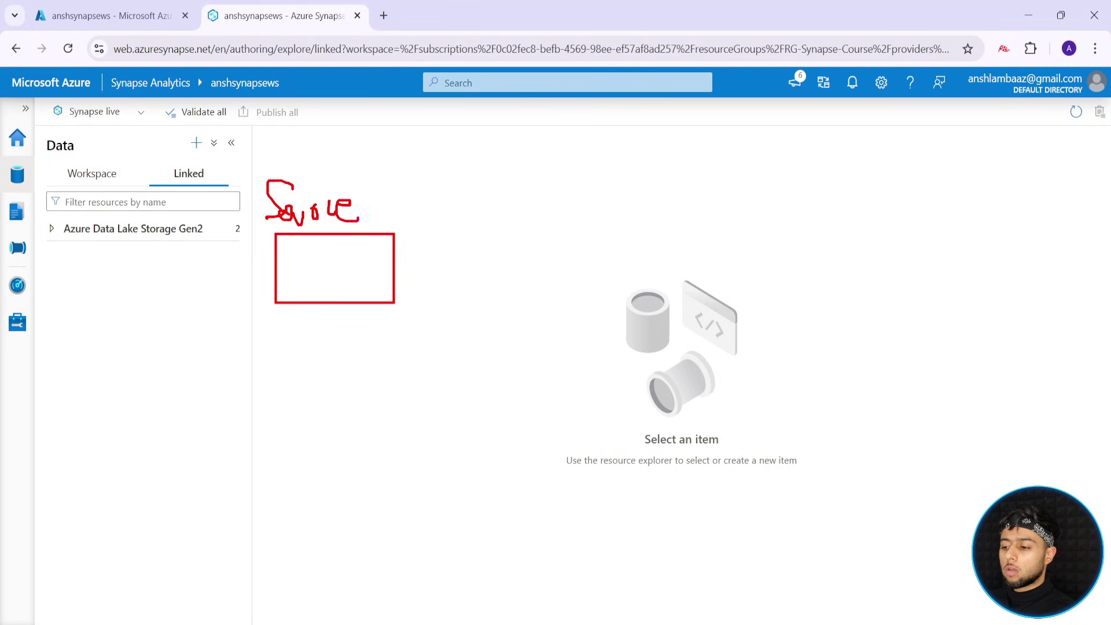
{"action": "left_click_drag", "start_coordinate": [275, 239], "coordinate": [362, 220]}
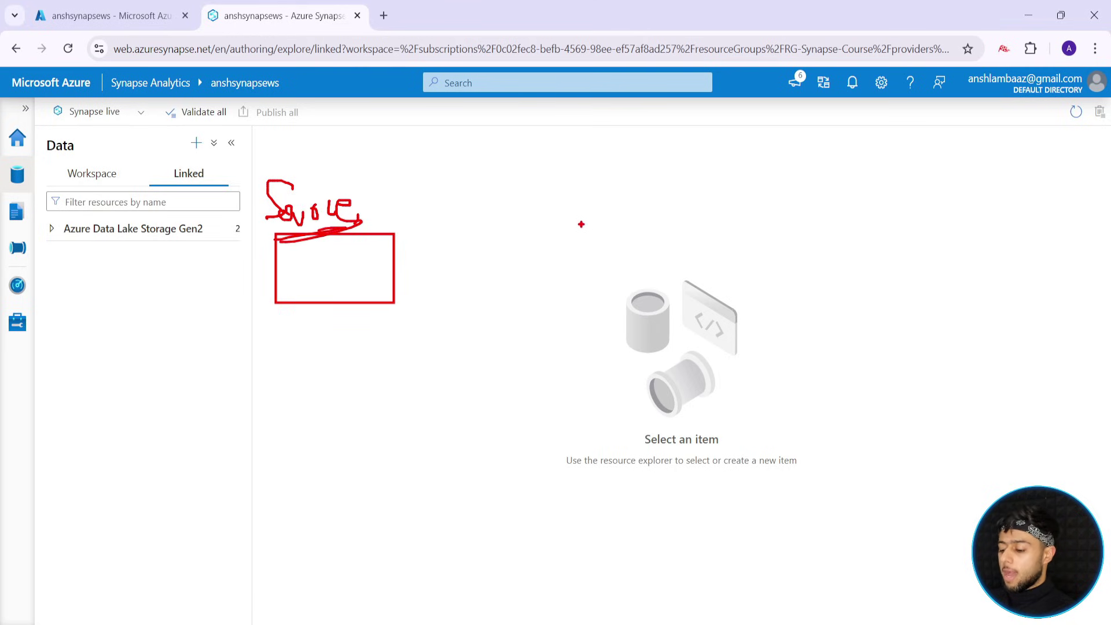
{"action": "key", "text": "b"}
{"action": "mouse_move", "coordinate": [564, 191]}
{"action": "left_mouse_down"}
{"action": "mouse_move", "coordinate": [564, 256]}
{"action": "mouse_move", "coordinate": [678, 281]}
{"action": "left_mouse_up"}
{"action": "mouse_move", "coordinate": [599, 143]}
{"action": "left_mouse_down"}
{"action": "mouse_move", "coordinate": [583, 148]}
{"action": "mouse_move", "coordinate": [576, 183]}
{"action": "mouse_move", "coordinate": [712, 176]}
{"action": "left_mouse_up"}
{"action": "key", "text": "g"}
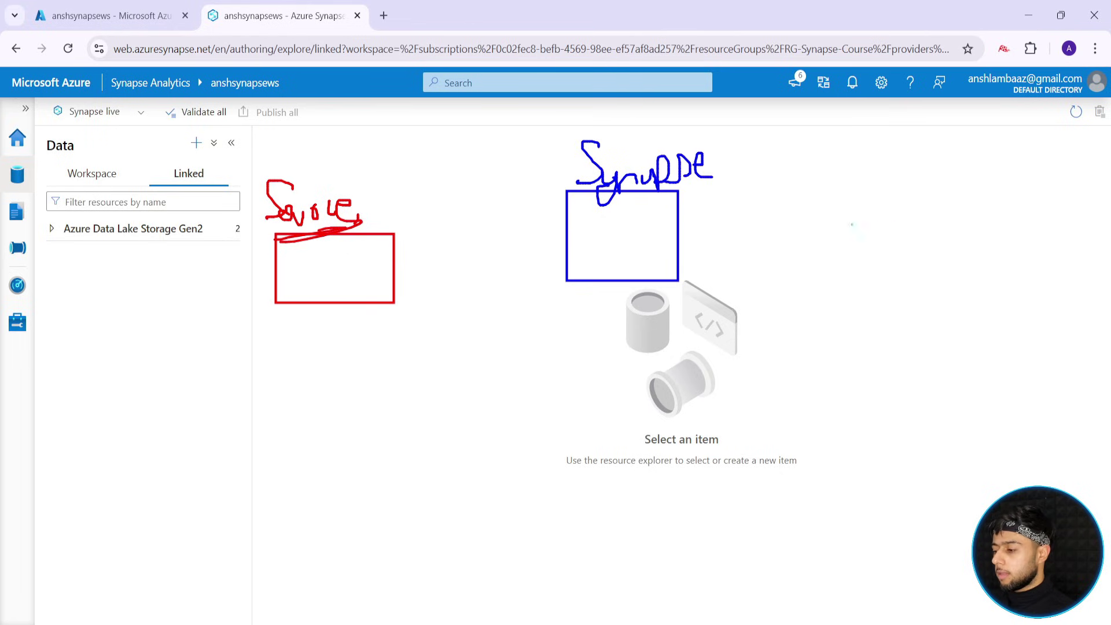
{"action": "left_click_drag", "start_coordinate": [850, 195], "coordinate": [1007, 296]}
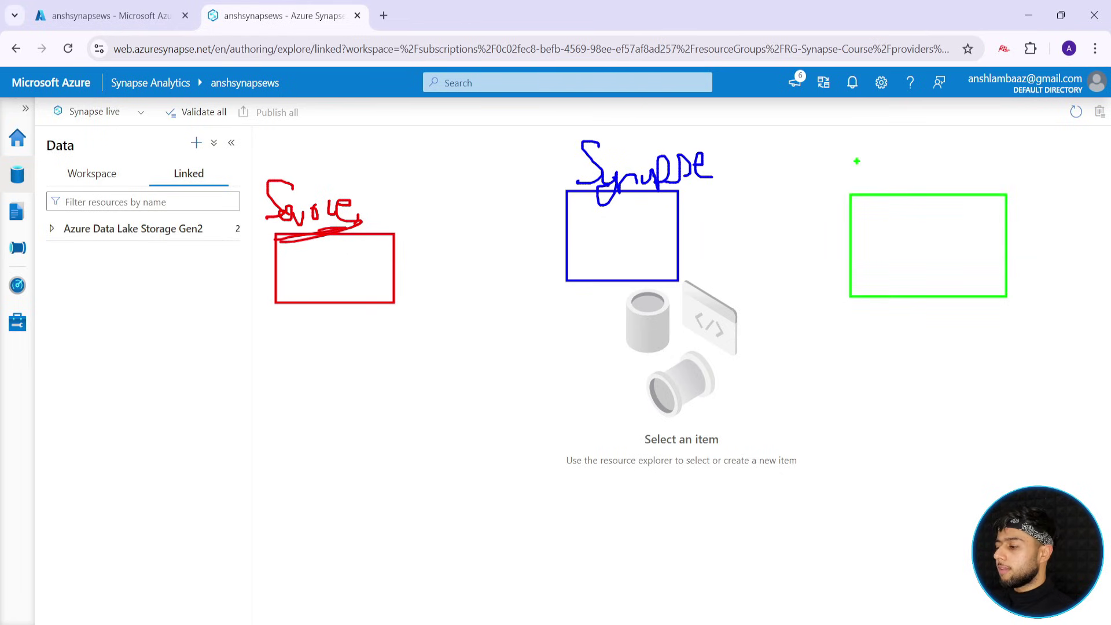
{"action": "mouse_move", "coordinate": [856, 160]}
{"action": "left_mouse_down"}
{"action": "mouse_move", "coordinate": [867, 205]}
{"action": "mouse_move", "coordinate": [1011, 156]}
{"action": "left_mouse_up"}
{"action": "key", "text": "b"}
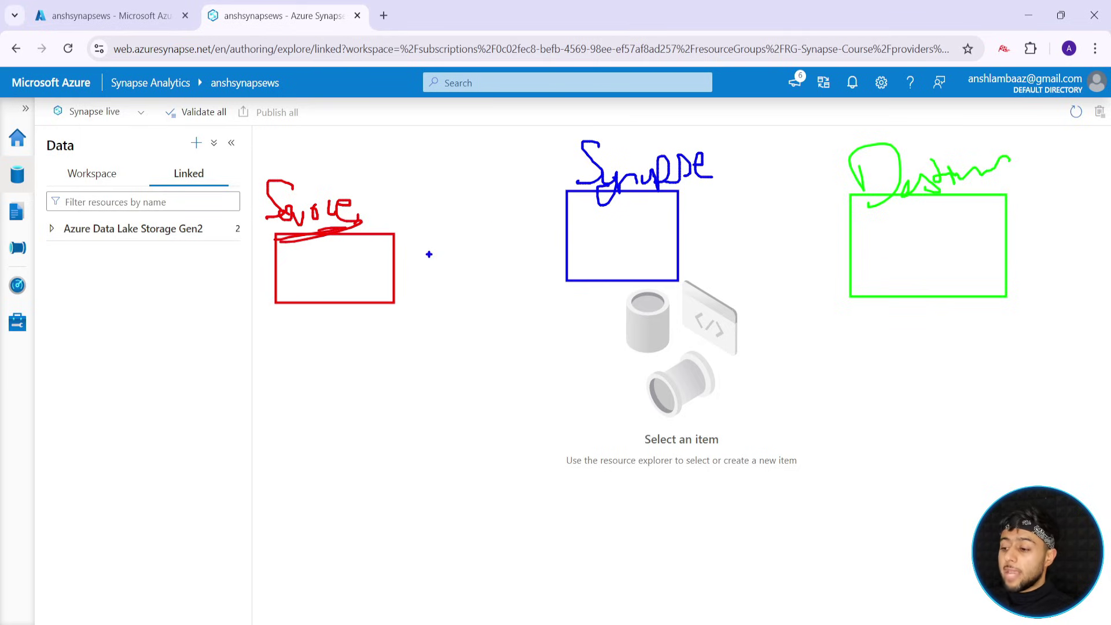
{"action": "mouse_move", "coordinate": [407, 262]}
{"action": "left_mouse_down"}
{"action": "mouse_move", "coordinate": [562, 232]}
{"action": "mouse_move", "coordinate": [539, 250]}
{"action": "left_mouse_up"}
{"action": "mouse_move", "coordinate": [427, 246]}
{"action": "left_mouse_down"}
{"action": "mouse_move", "coordinate": [399, 261]}
{"action": "mouse_move", "coordinate": [431, 276]}
{"action": "left_mouse_up"}
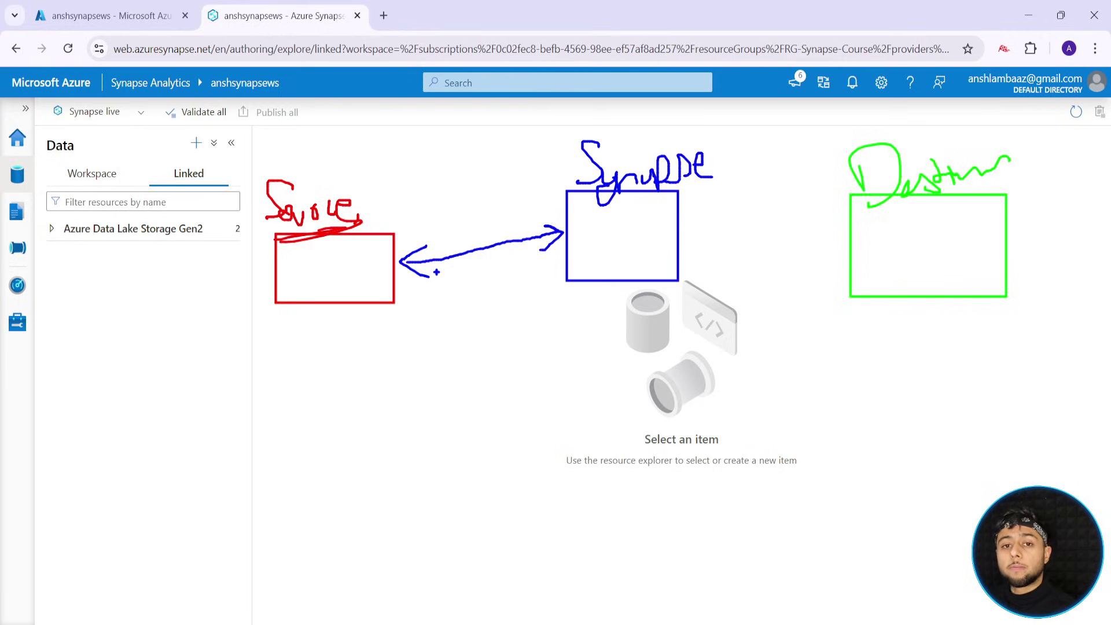
{"action": "key", "text": "Escape"}
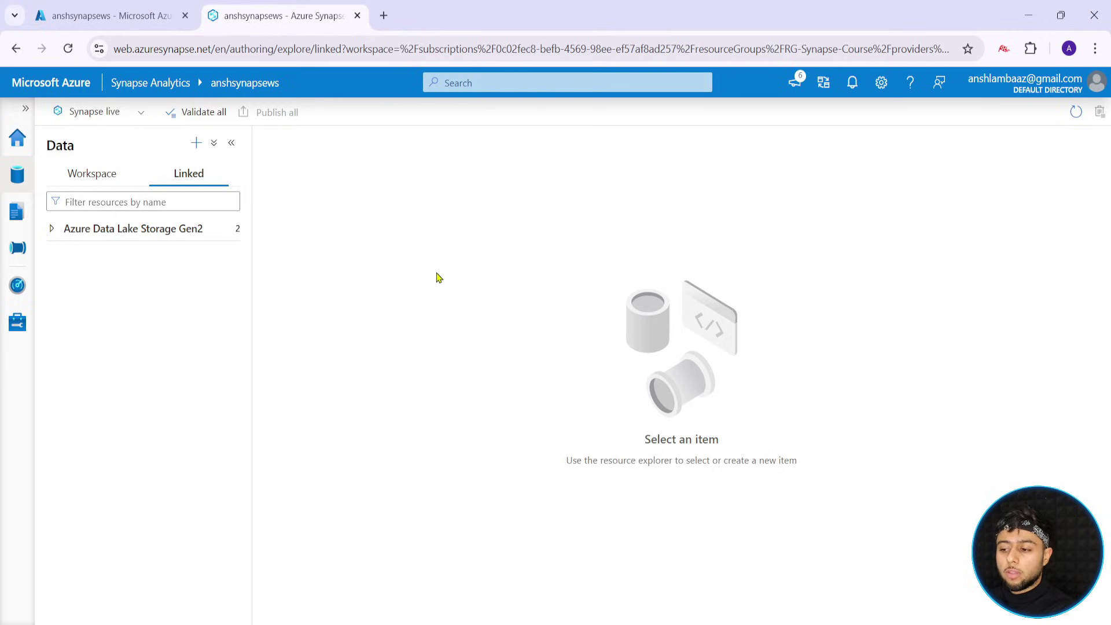
Expand Azure Data Lake Storage Gen2 and its primary storage account, widening the resource pane to show the full names
{"action": "left_click", "coordinate": [51, 229]}
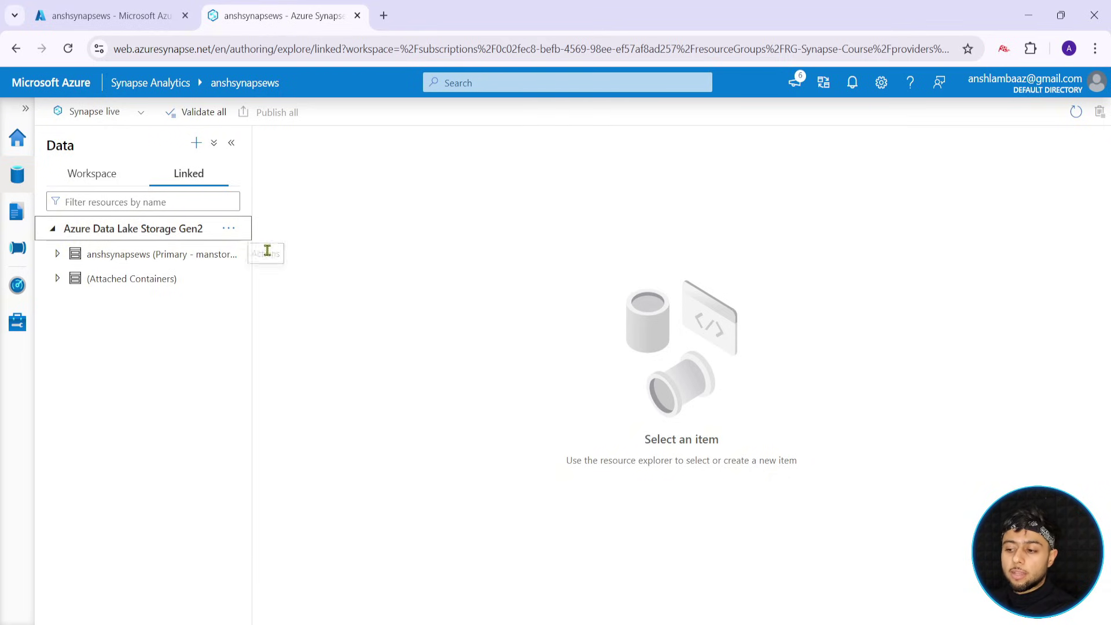
{"action": "left_click_drag", "start_coordinate": [252, 287], "coordinate": [383, 283]}
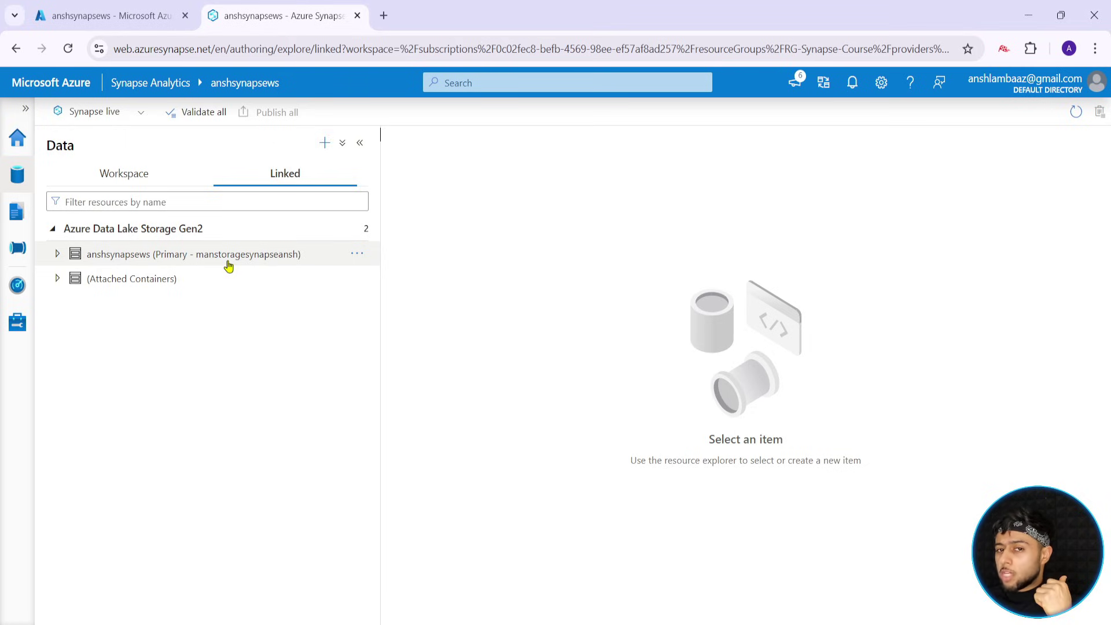
{"action": "left_click", "coordinate": [58, 255]}
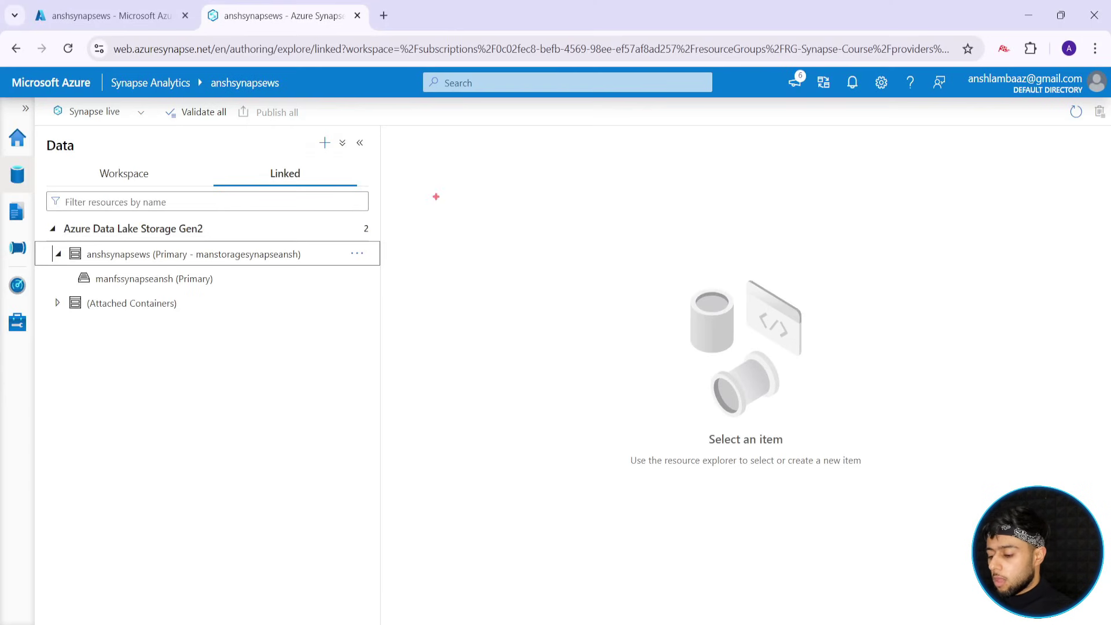
{"action": "left_click_drag", "start_coordinate": [440, 205], "coordinate": [440, 243]}
{"action": "type", "text": "Raw "}
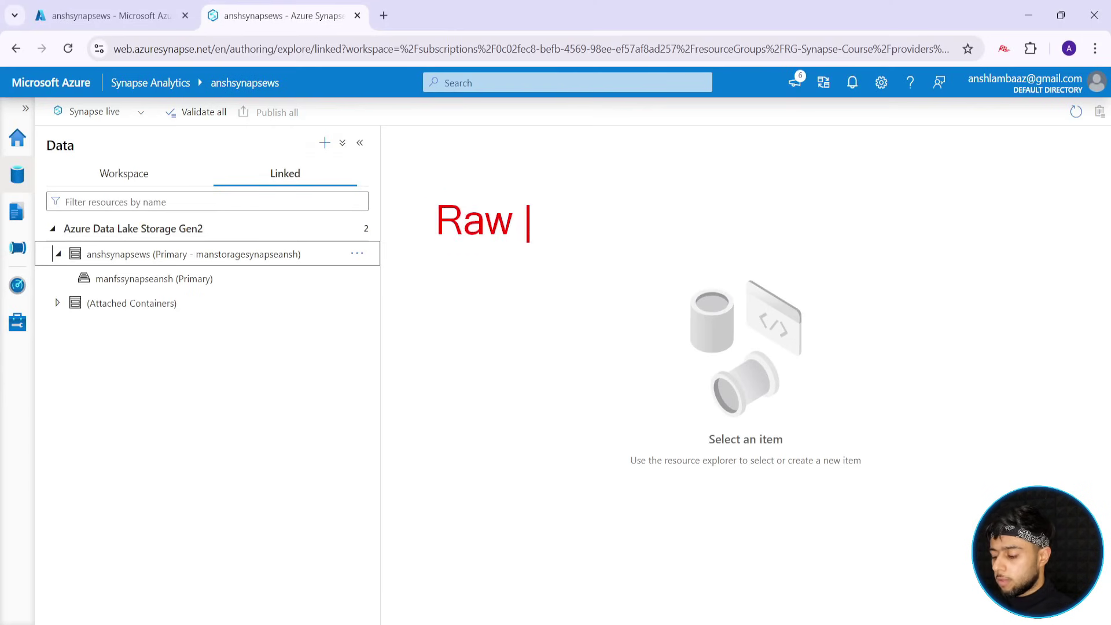
{"action": "type", "text": "Silver Go"}
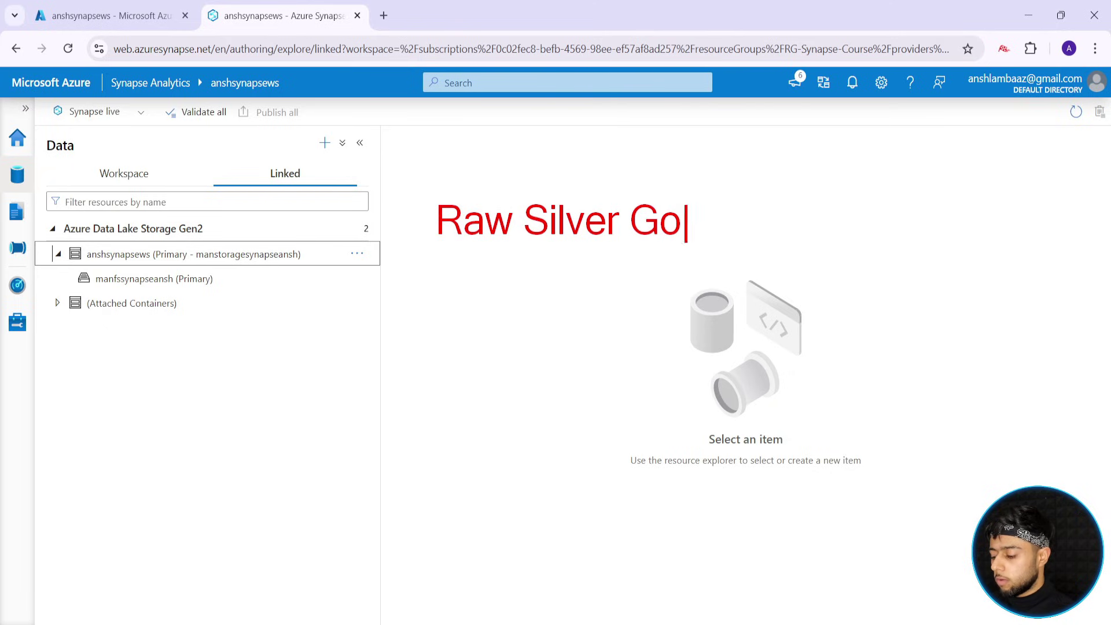
{"action": "type", "text": "ld"}
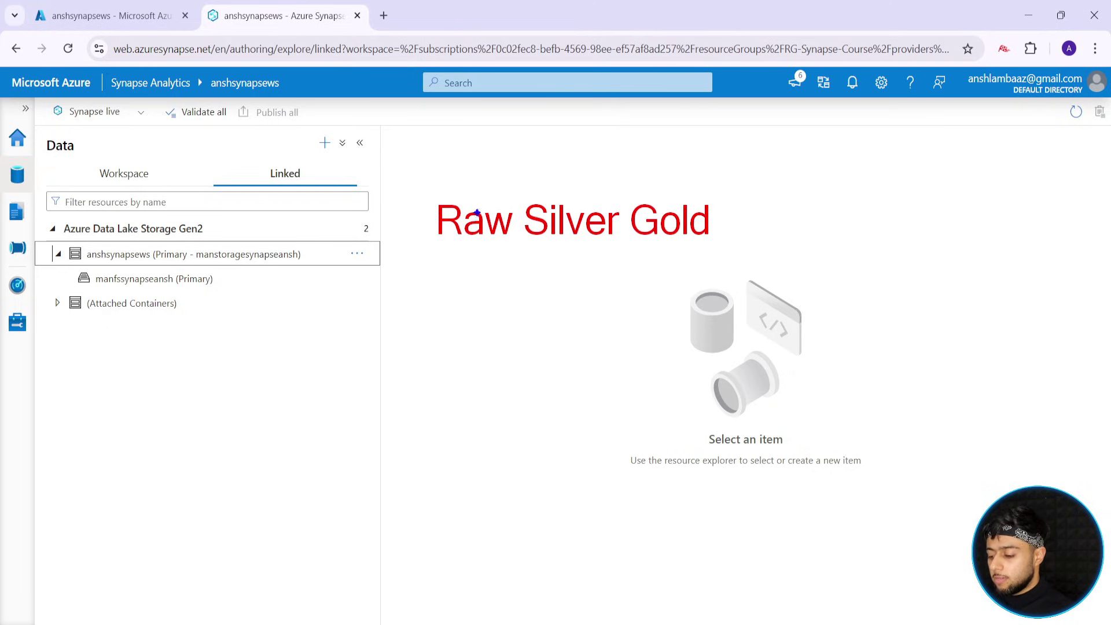
{"action": "left_click_drag", "start_coordinate": [424, 189], "coordinate": [519, 255]}
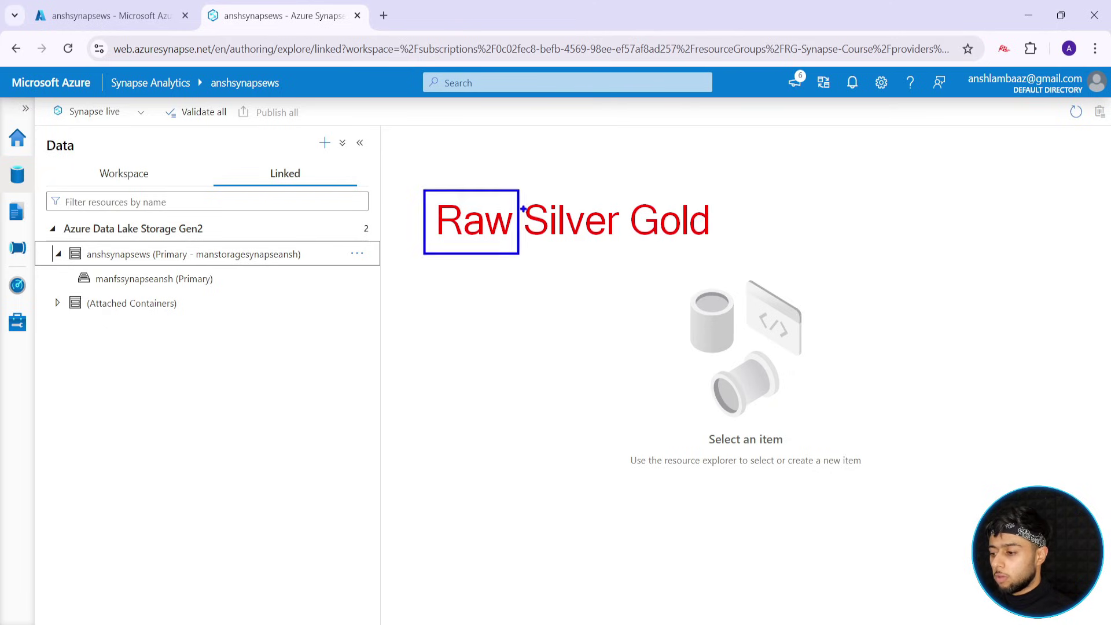
{"action": "mouse_move", "coordinate": [523, 190]}
{"action": "left_mouse_down"}
{"action": "mouse_move", "coordinate": [526, 243]}
{"action": "mouse_move", "coordinate": [726, 253]}
{"action": "left_mouse_up"}
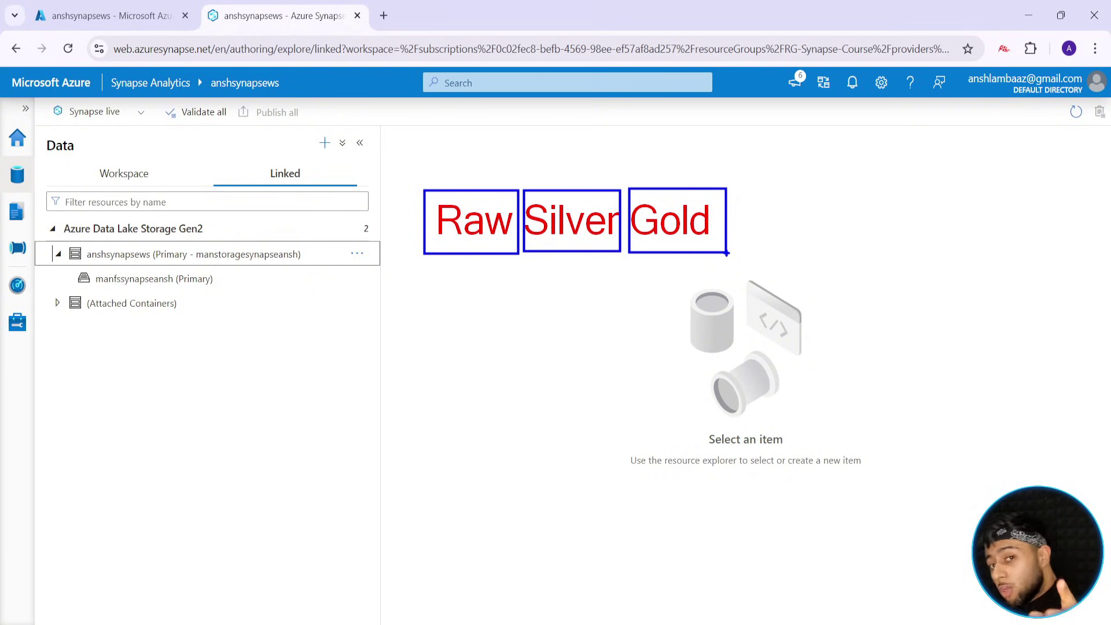
{"action": "key", "text": "Escape"}
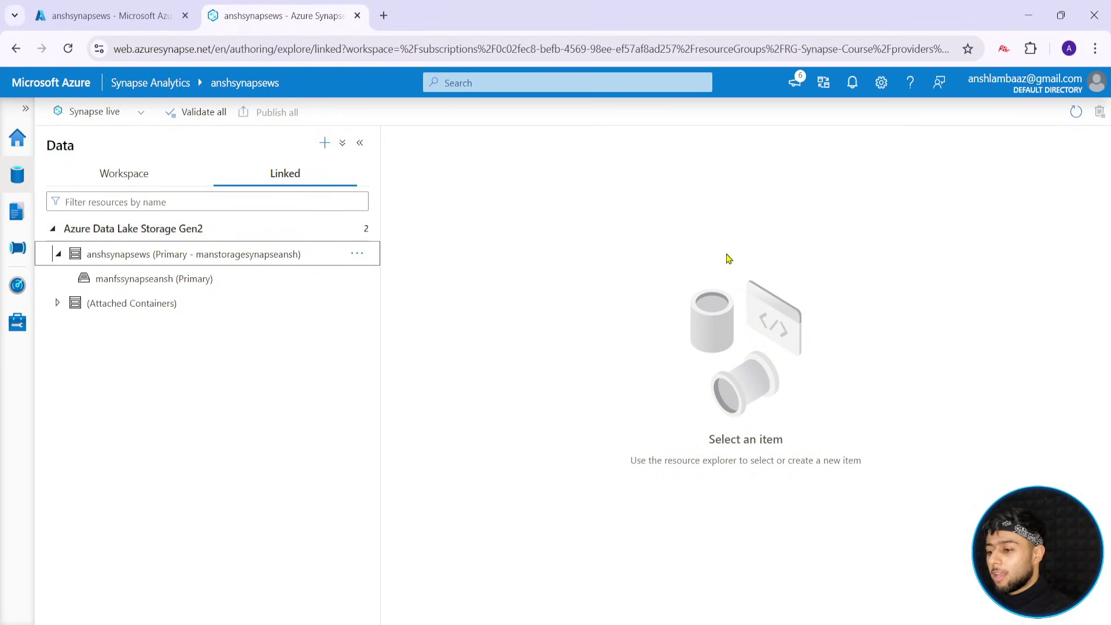
Collapse Azure Data Lake Storage Gen2, return to the Data hub's Workspace section and narrow the resource pane
{"action": "left_click", "coordinate": [117, 230]}
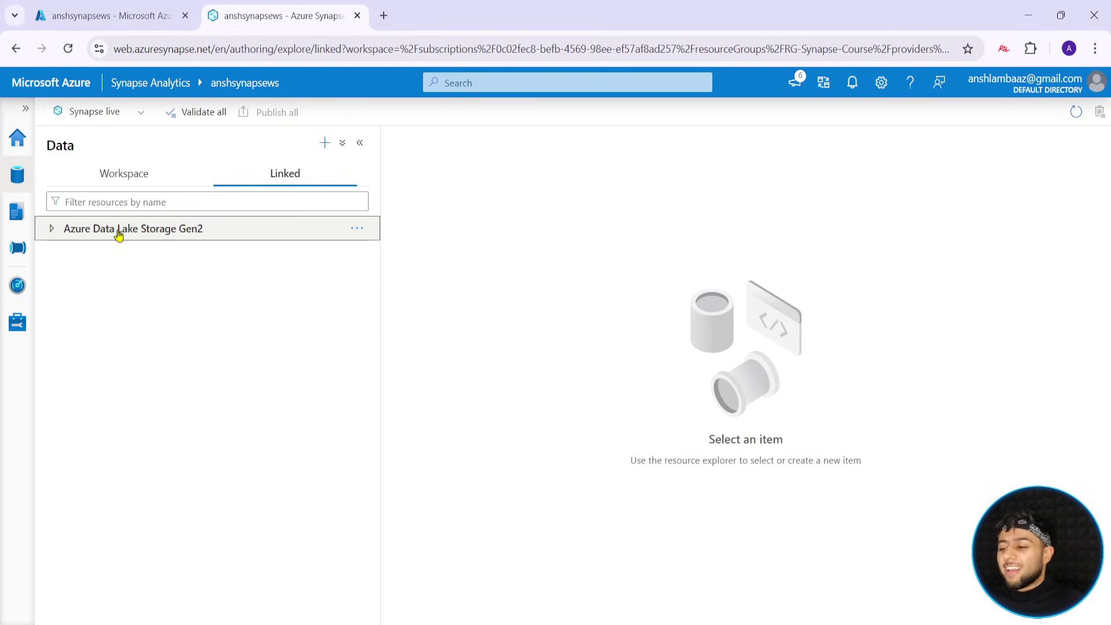
{"action": "left_click", "coordinate": [130, 169]}
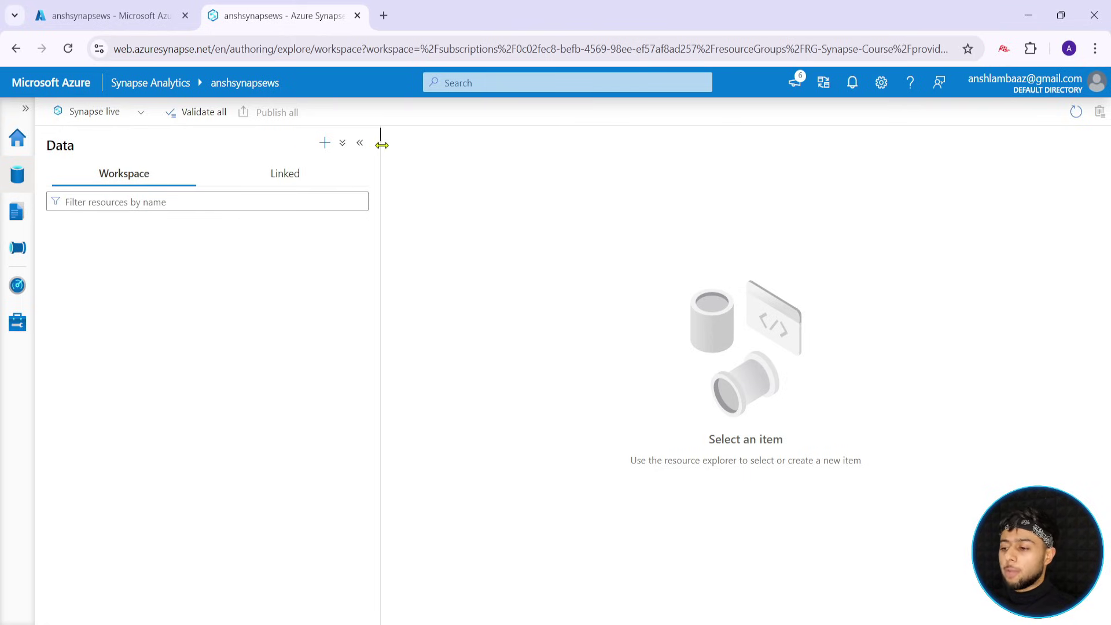
{"action": "left_click_drag", "start_coordinate": [381, 141], "coordinate": [306, 137]}
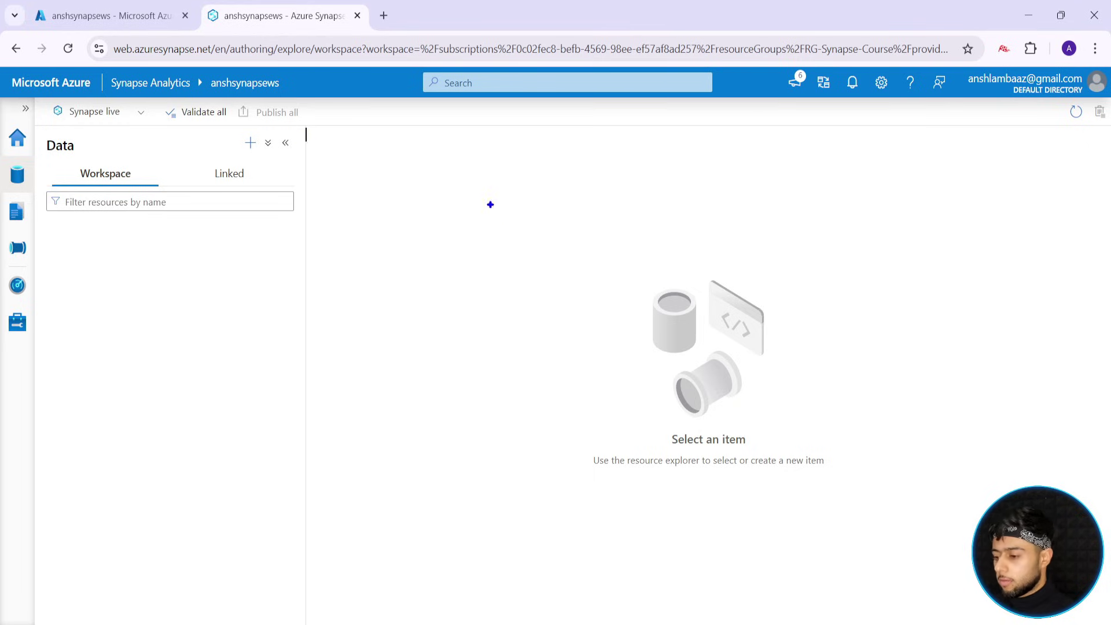
Write "Distributed Tables" as blue on-screen annotation text in the empty work area, frame it in red and add a line leading away from it
{"action": "left_click_drag", "start_coordinate": [440, 204], "coordinate": [439, 242]}
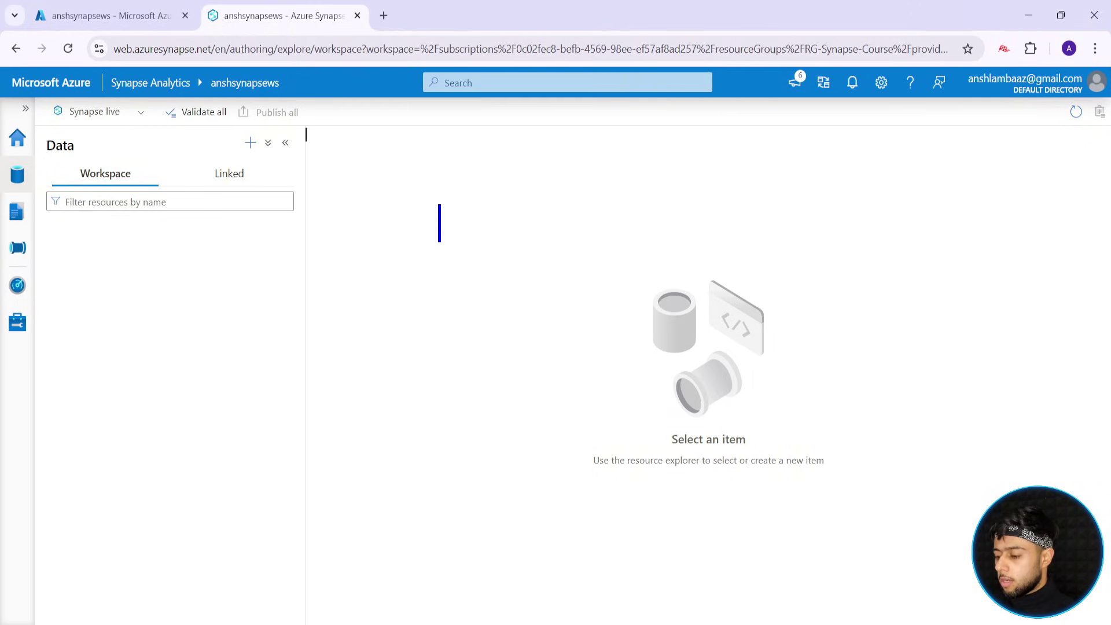
{"action": "type", "text": "Dir"}
{"action": "key", "text": "BackSpace"}
{"action": "key", "text": "BackSpace"}
{"action": "type", "text": "s"}
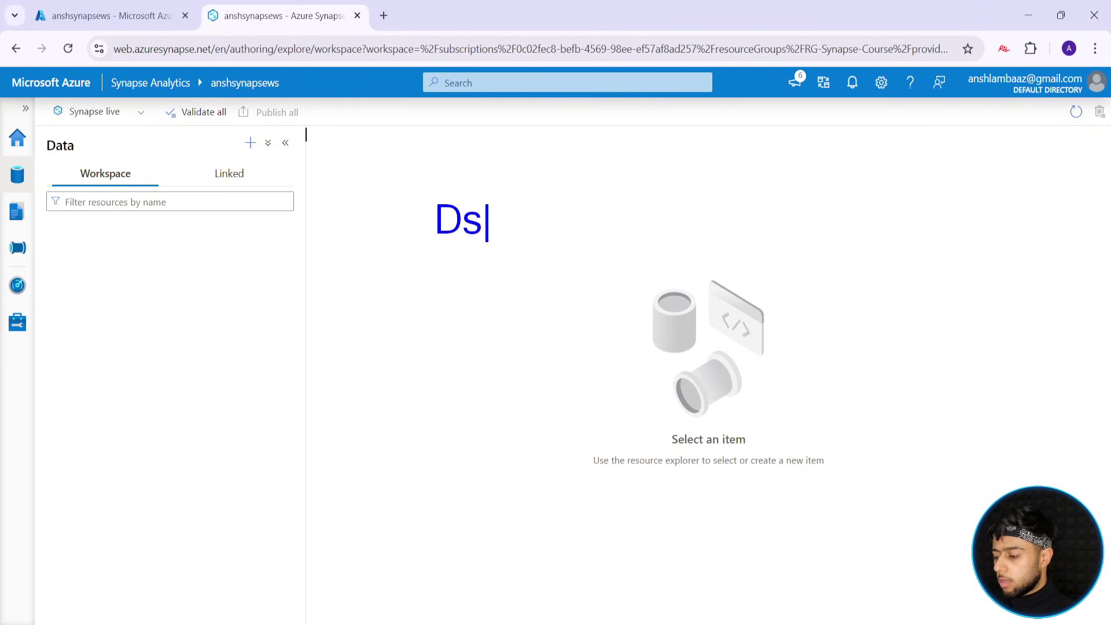
{"action": "key", "text": "BackSpace"}
{"action": "type", "text": "istrib"}
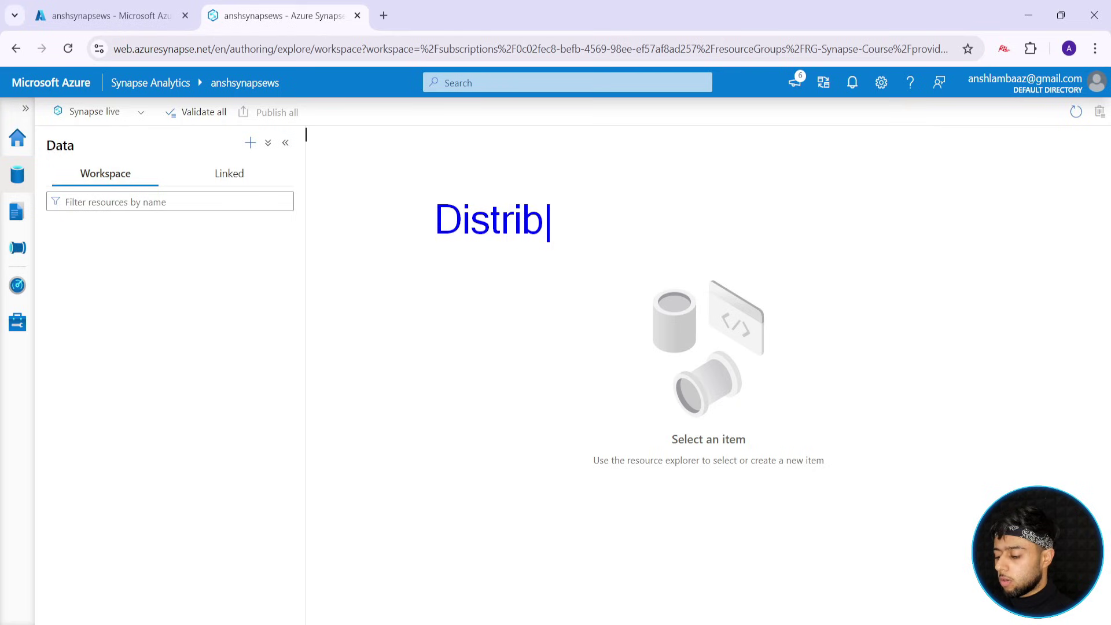
{"action": "type", "text": "uted Tables"}
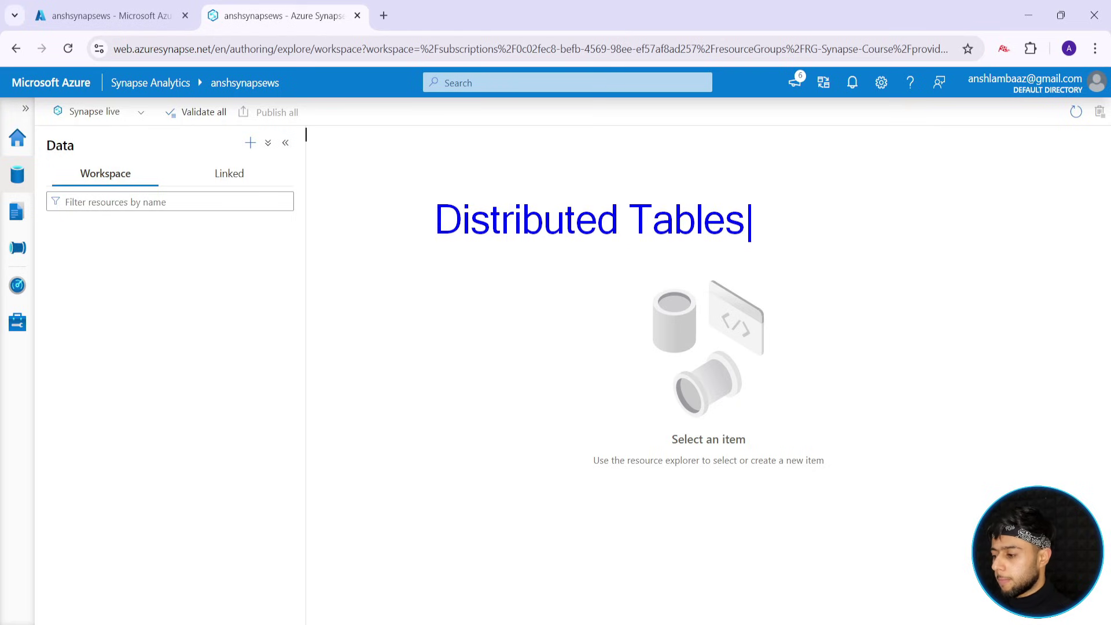
{"action": "key", "text": "Escape"}
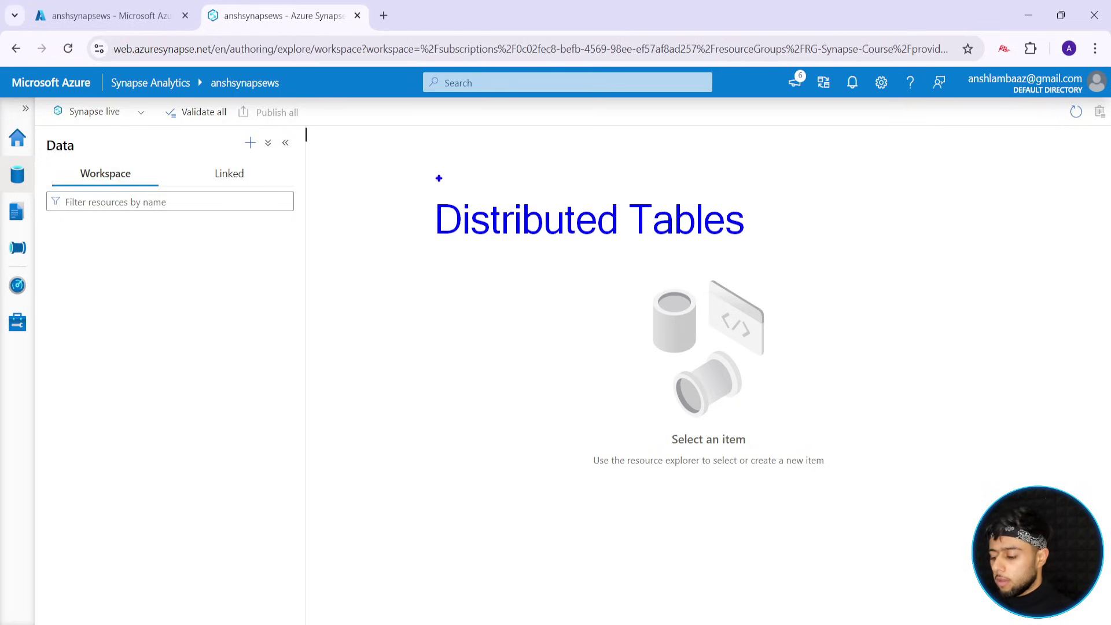
{"action": "left_click_drag", "start_coordinate": [417, 178], "coordinate": [764, 257]}
{"action": "left_click_drag", "start_coordinate": [753, 203], "coordinate": [936, 134]}
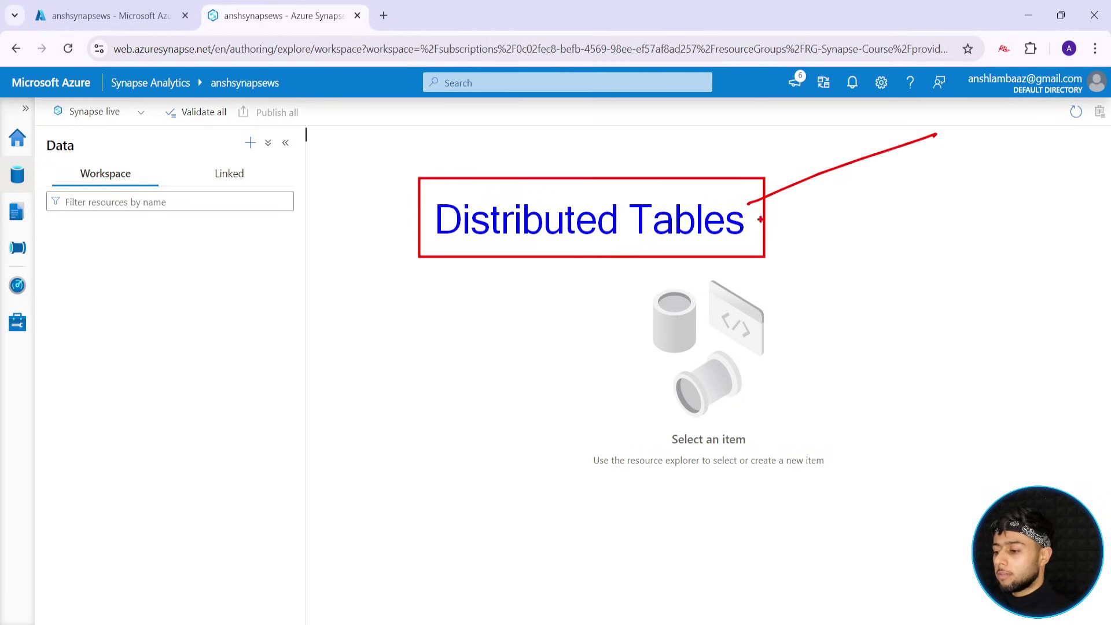
Sketch a green table below the annotation text: a rectangle crossed by freehand column and row lines
{"action": "key", "text": "g"}
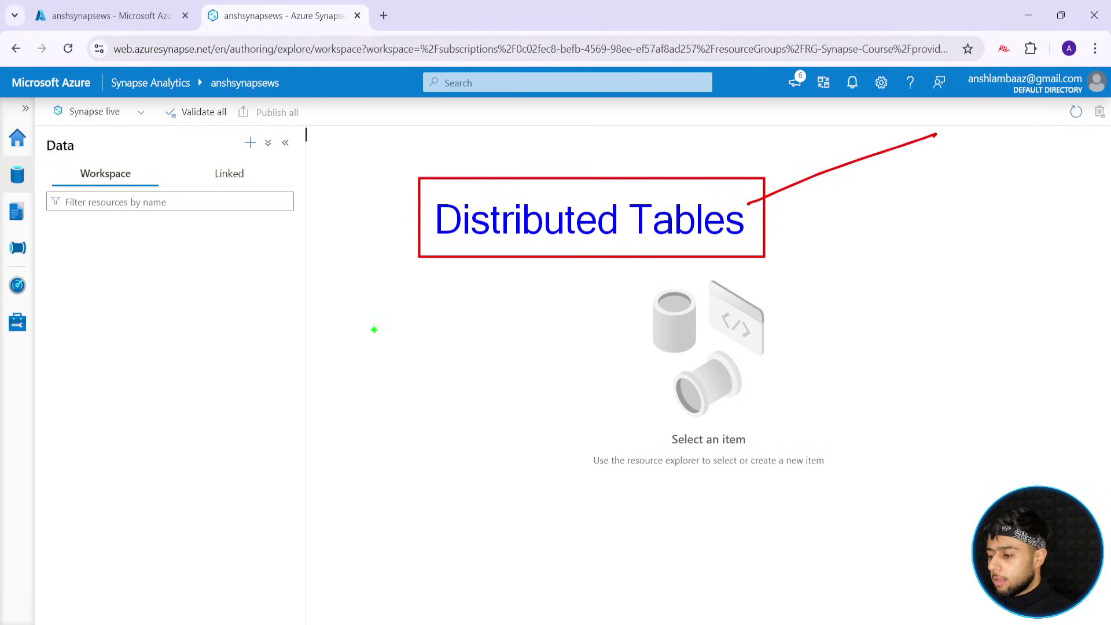
{"action": "left_click_drag", "start_coordinate": [352, 298], "coordinate": [529, 463]}
{"action": "left_click_drag", "start_coordinate": [377, 297], "coordinate": [382, 459]}
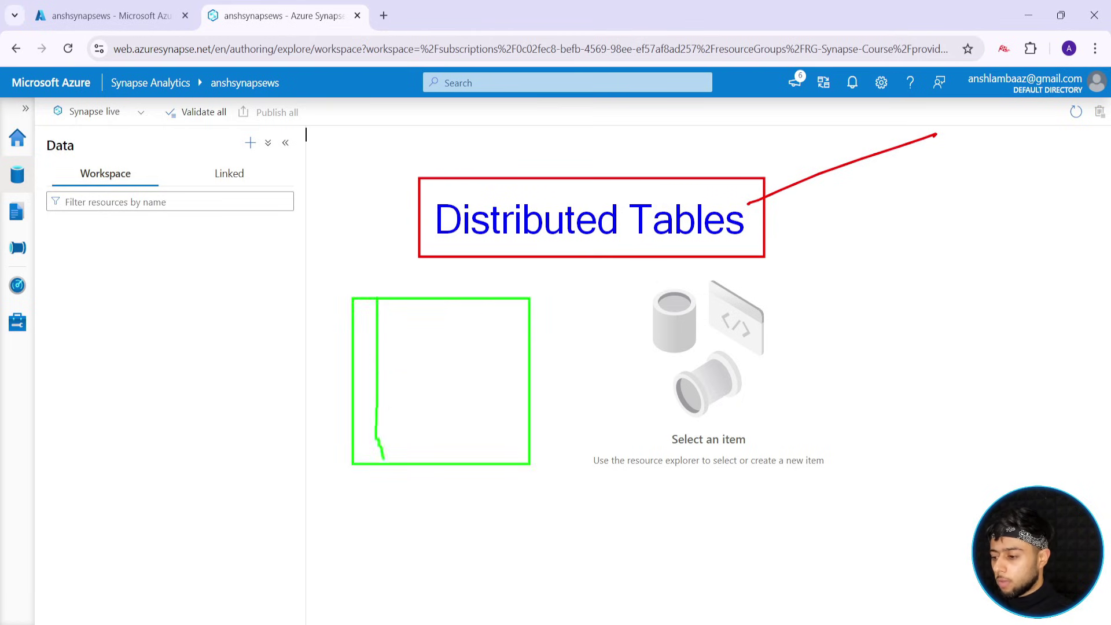
{"action": "left_click_drag", "start_coordinate": [416, 320], "coordinate": [411, 444]}
{"action": "left_click_drag", "start_coordinate": [475, 307], "coordinate": [465, 448]}
{"action": "left_click_drag", "start_coordinate": [416, 386], "coordinate": [537, 367]}
{"action": "left_click_drag", "start_coordinate": [402, 411], "coordinate": [497, 403]}
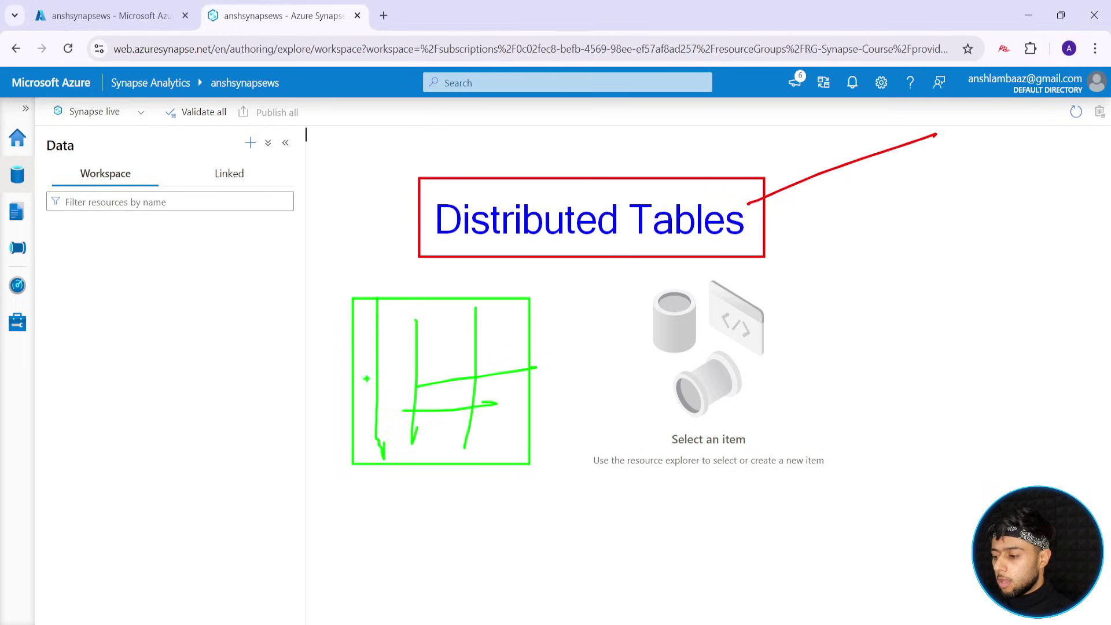
{"action": "left_click_drag", "start_coordinate": [371, 378], "coordinate": [512, 348]}
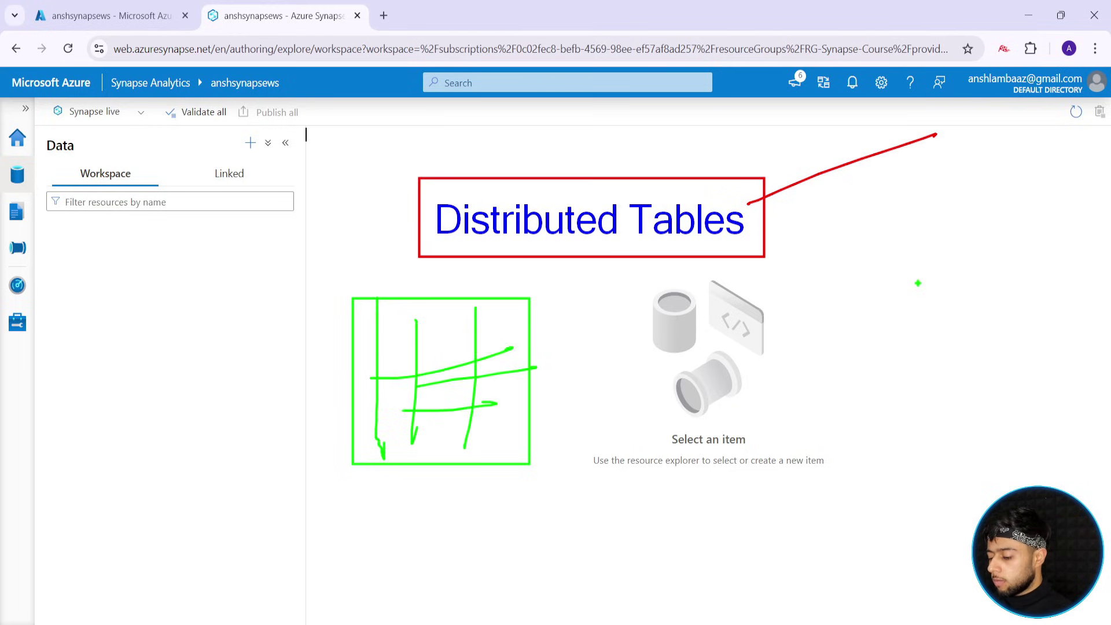
Draw a pink rectangle with a handwritten-labelled container above it, and an arrow running from the green table to the container
{"action": "key", "text": "y"}
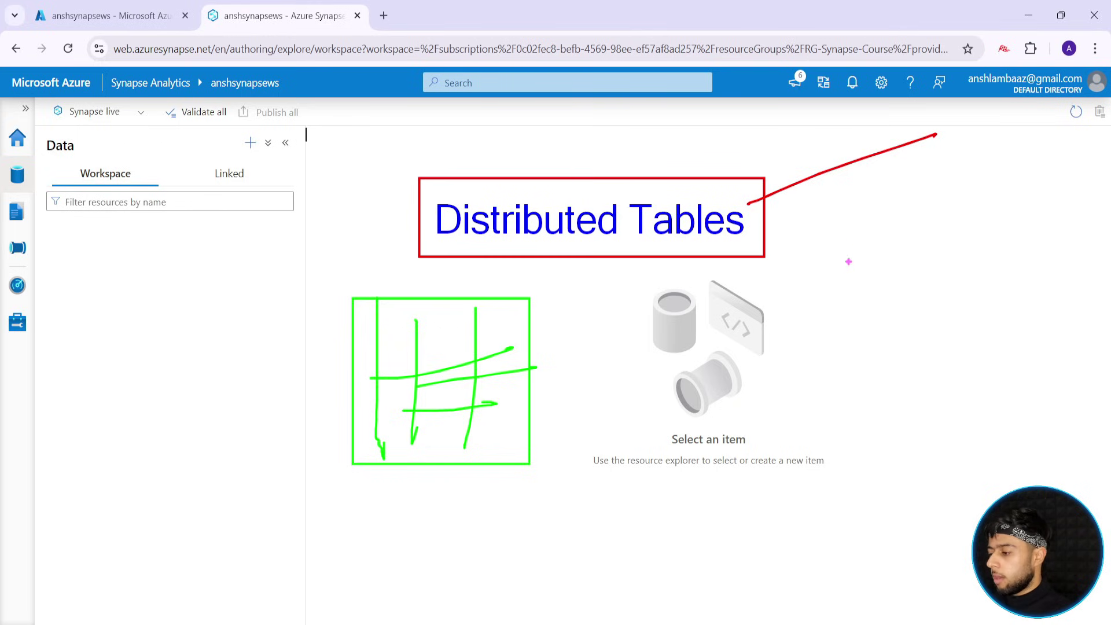
{"action": "key", "text": "p"}
{"action": "mouse_move", "coordinate": [819, 265]}
{"action": "left_mouse_down"}
{"action": "mouse_move", "coordinate": [893, 341]}
{"action": "mouse_move", "coordinate": [1029, 389]}
{"action": "left_mouse_up"}
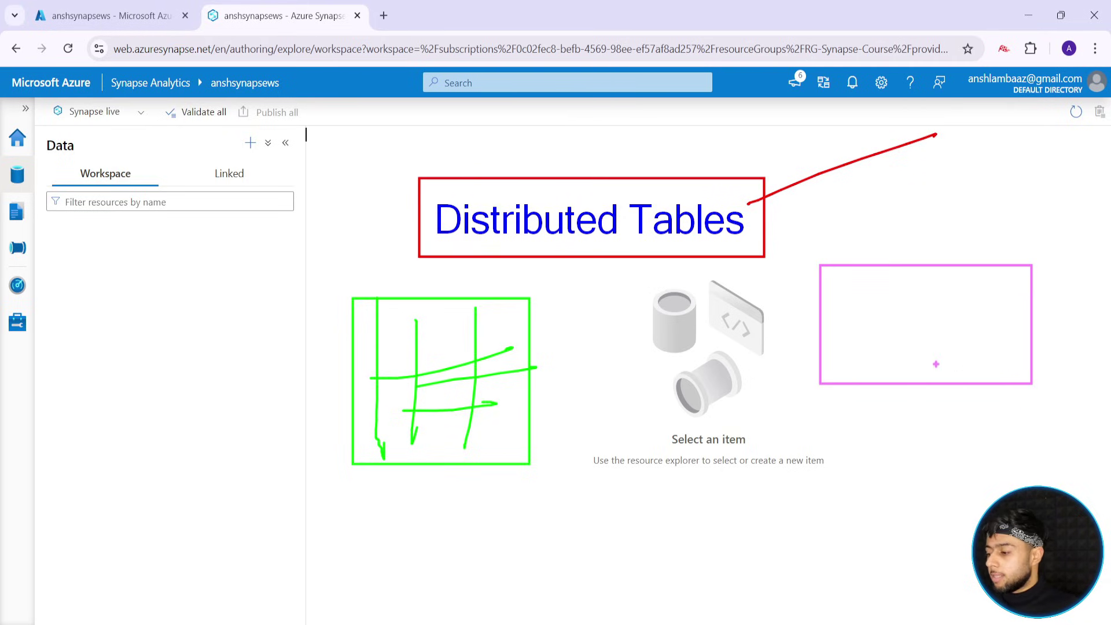
{"action": "mouse_move", "coordinate": [878, 192]}
{"action": "left_mouse_down"}
{"action": "mouse_move", "coordinate": [874, 237]}
{"action": "mouse_move", "coordinate": [941, 241]}
{"action": "mouse_move", "coordinate": [914, 185]}
{"action": "mouse_move", "coordinate": [880, 189]}
{"action": "mouse_move", "coordinate": [932, 170]}
{"action": "mouse_move", "coordinate": [949, 187]}
{"action": "left_mouse_up"}
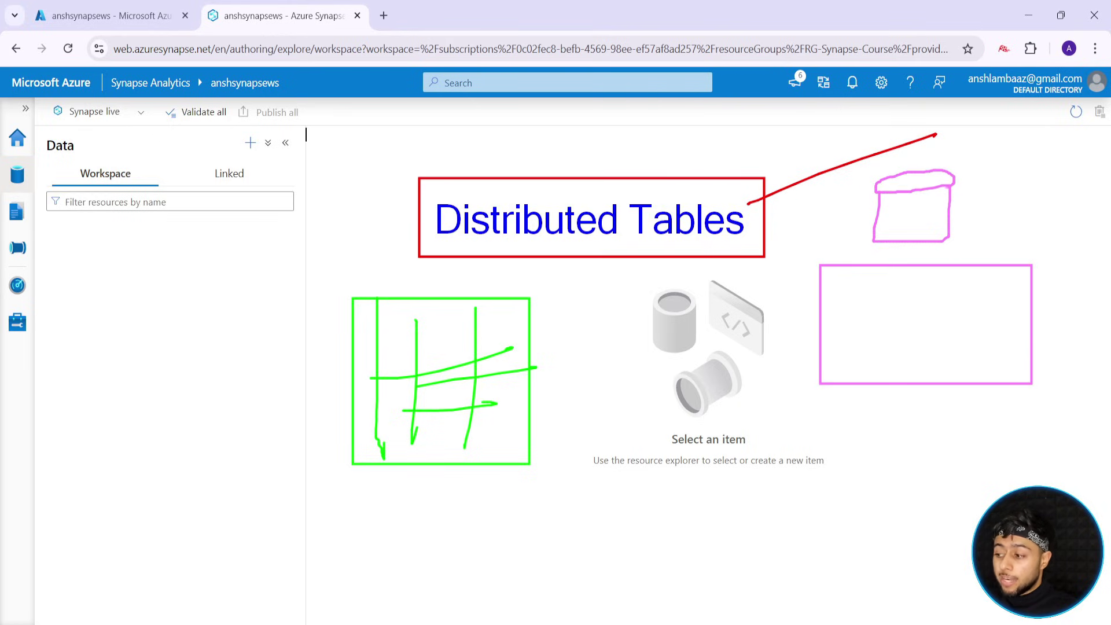
{"action": "mouse_move", "coordinate": [885, 229]}
{"action": "left_mouse_down"}
{"action": "mouse_move", "coordinate": [897, 214]}
{"action": "mouse_move", "coordinate": [909, 230]}
{"action": "mouse_move", "coordinate": [932, 216]}
{"action": "mouse_move", "coordinate": [961, 235]}
{"action": "left_mouse_up"}
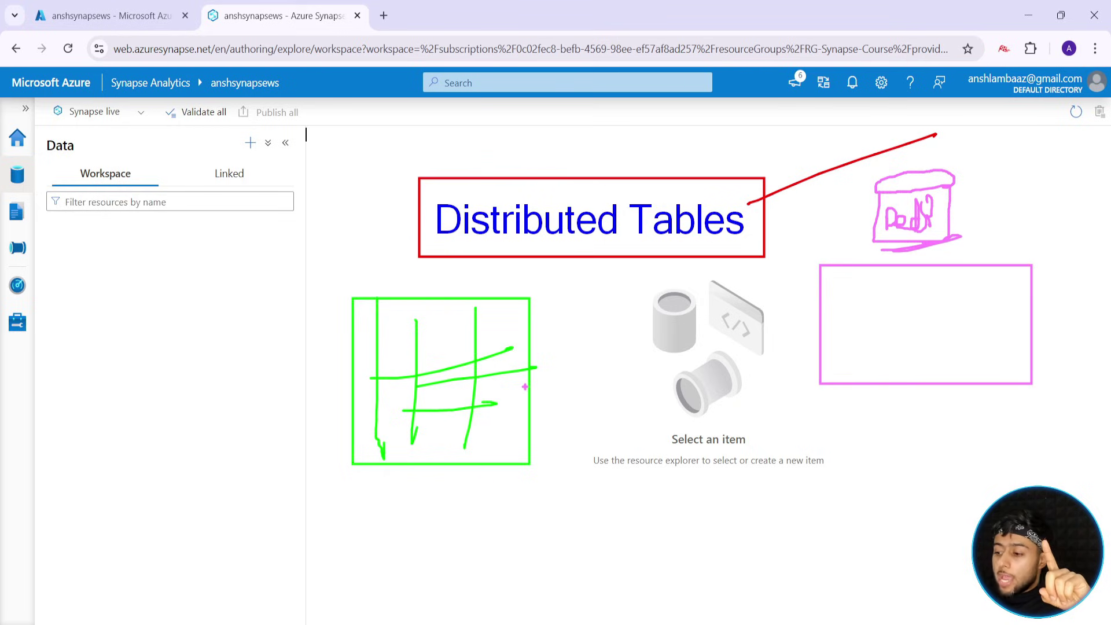
{"action": "mouse_move", "coordinate": [522, 387]}
{"action": "left_mouse_down"}
{"action": "mouse_move", "coordinate": [856, 214]}
{"action": "mouse_move", "coordinate": [850, 242]}
{"action": "left_mouse_up"}
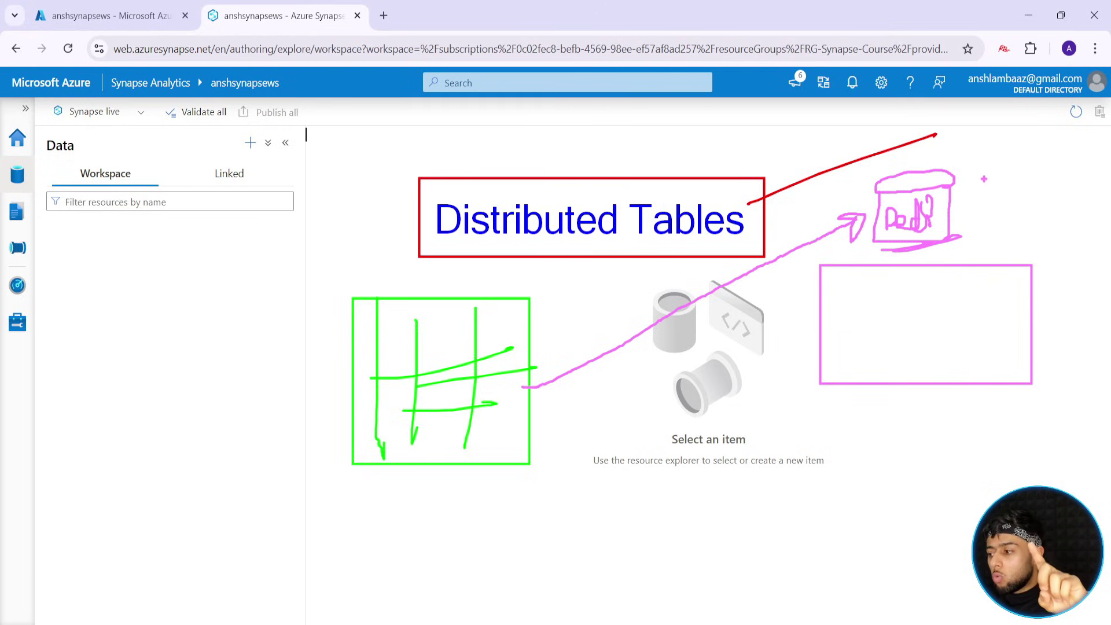
Handwrite the pink label "Table" beside the container and underline it twice
{"action": "left_click_drag", "start_coordinate": [971, 173], "coordinate": [1012, 152]}
{"action": "mouse_move", "coordinate": [995, 163]}
{"action": "left_mouse_down"}
{"action": "mouse_move", "coordinate": [996, 186]}
{"action": "mouse_move", "coordinate": [1038, 197]}
{"action": "left_mouse_up"}
{"action": "left_click_drag", "start_coordinate": [1041, 187], "coordinate": [1052, 198]}
{"action": "mouse_move", "coordinate": [979, 223]}
{"action": "left_mouse_down"}
{"action": "mouse_move", "coordinate": [1056, 211]}
{"action": "mouse_move", "coordinate": [1045, 226]}
{"action": "left_mouse_up"}
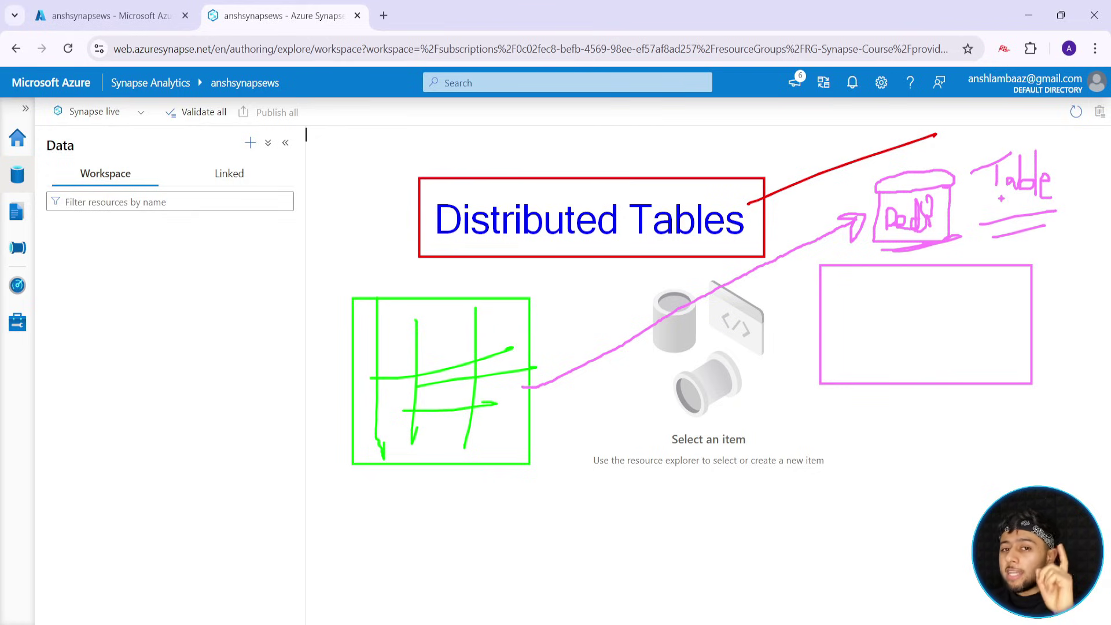
Draw six small pink boxes in two rows of three inside the large pink rectangle
{"action": "mouse_move", "coordinate": [831, 286]}
{"action": "left_mouse_down"}
{"action": "mouse_move", "coordinate": [878, 320]}
{"action": "mouse_move", "coordinate": [993, 317]}
{"action": "left_mouse_up"}
{"action": "left_click_drag", "start_coordinate": [829, 339], "coordinate": [882, 370]}
{"action": "left_click_drag", "start_coordinate": [891, 343], "coordinate": [933, 362]}
{"action": "left_click_drag", "start_coordinate": [946, 339], "coordinate": [1002, 364]}
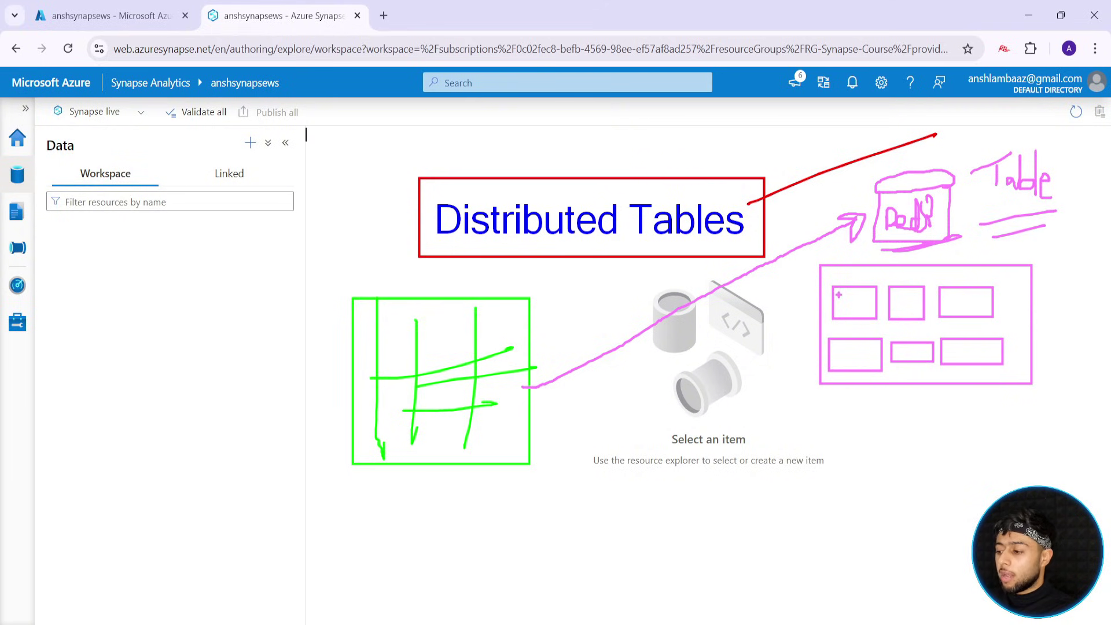
Fill the six small boxes with short strokes to represent distributed rows, and close the drawing overlay
{"action": "mouse_move", "coordinate": [843, 288]}
{"action": "left_mouse_down"}
{"action": "mouse_move", "coordinate": [833, 315]}
{"action": "mouse_move", "coordinate": [895, 310]}
{"action": "left_mouse_up"}
{"action": "left_click_drag", "start_coordinate": [920, 291], "coordinate": [912, 314]}
{"action": "left_click_drag", "start_coordinate": [947, 291], "coordinate": [948, 310]}
{"action": "left_click_drag", "start_coordinate": [967, 293], "coordinate": [968, 315]}
{"action": "left_click_drag", "start_coordinate": [983, 301], "coordinate": [984, 316]}
{"action": "mouse_move", "coordinate": [850, 345]}
{"action": "left_mouse_down"}
{"action": "mouse_move", "coordinate": [831, 366]}
{"action": "mouse_move", "coordinate": [850, 368]}
{"action": "left_mouse_up"}
{"action": "left_click_drag", "start_coordinate": [889, 344], "coordinate": [872, 364]}
{"action": "left_click_drag", "start_coordinate": [899, 345], "coordinate": [898, 360]}
{"action": "mouse_move", "coordinate": [918, 346]}
{"action": "left_mouse_down"}
{"action": "mouse_move", "coordinate": [919, 355]}
{"action": "mouse_move", "coordinate": [987, 361]}
{"action": "mouse_move", "coordinate": [967, 354]}
{"action": "left_mouse_up"}
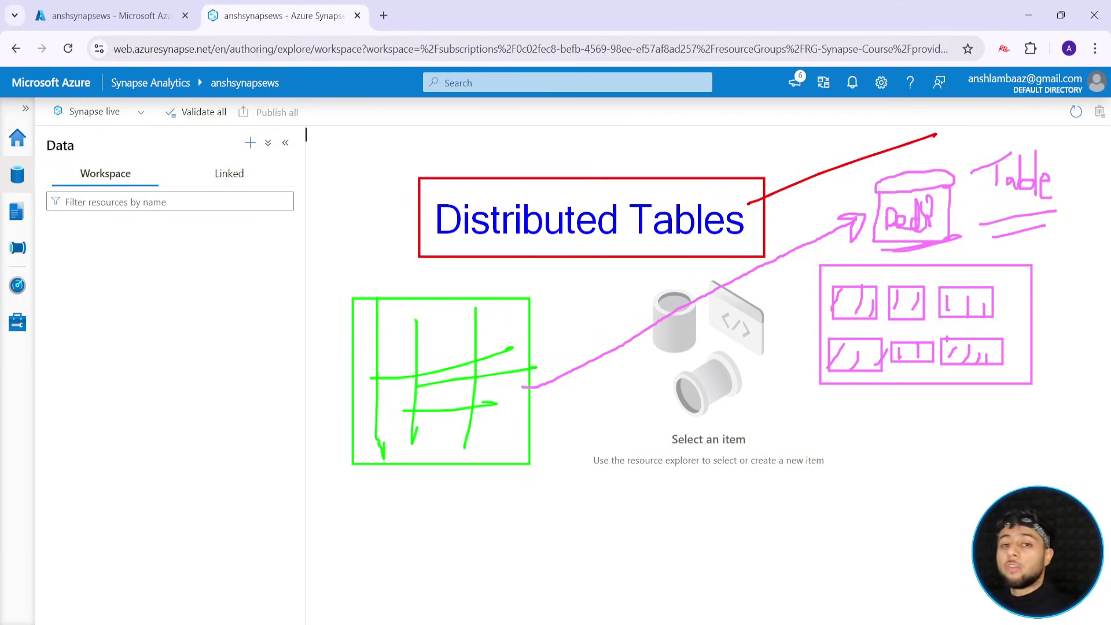
{"action": "key", "text": "Escape"}
Switch to the Microsoft Learn article on distributed tables and skim its hash-distribution SQL examples and distribution column guidance
{"action": "key", "text": "alt+Tab"}
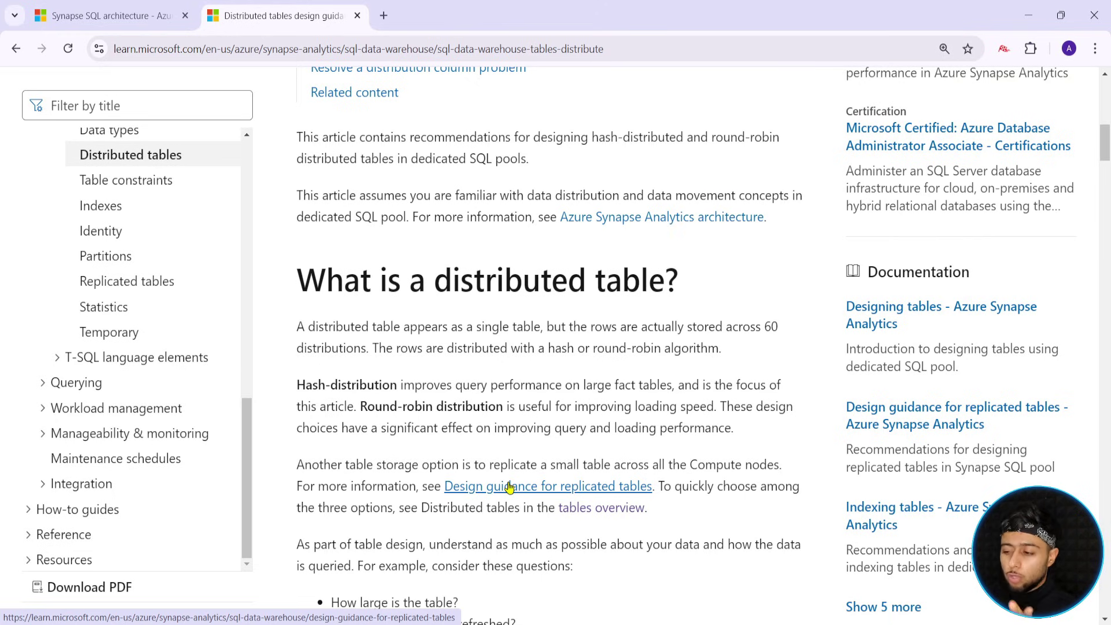
{"action": "scroll", "coordinate": [509, 487], "scroll_direction": "down", "scroll_amount": 20}
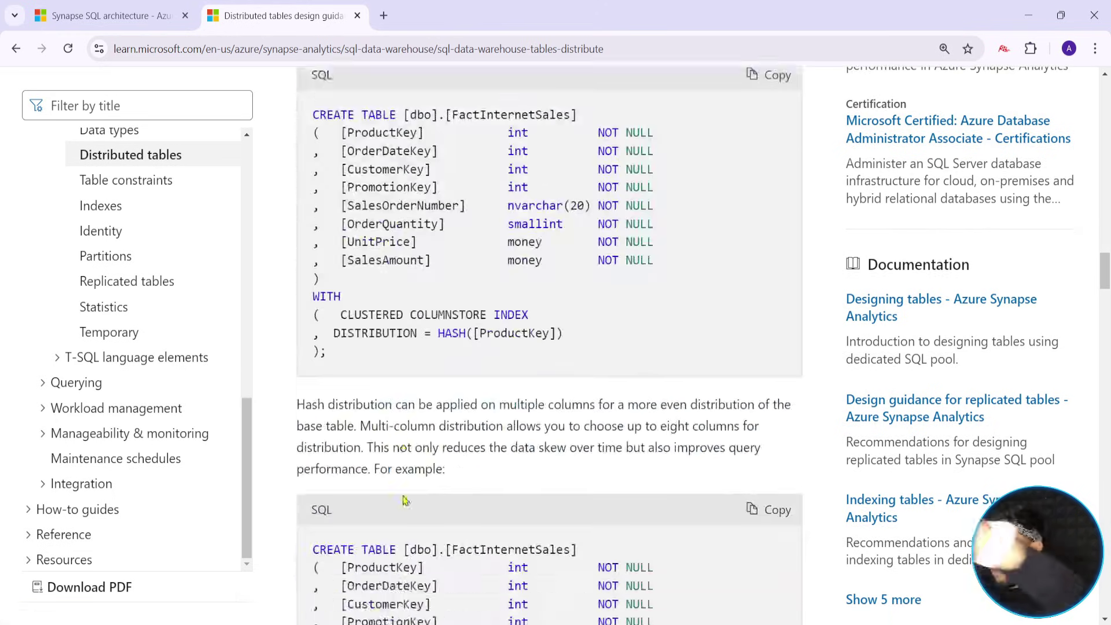
{"action": "scroll", "coordinate": [405, 500], "scroll_direction": "down", "scroll_amount": 15}
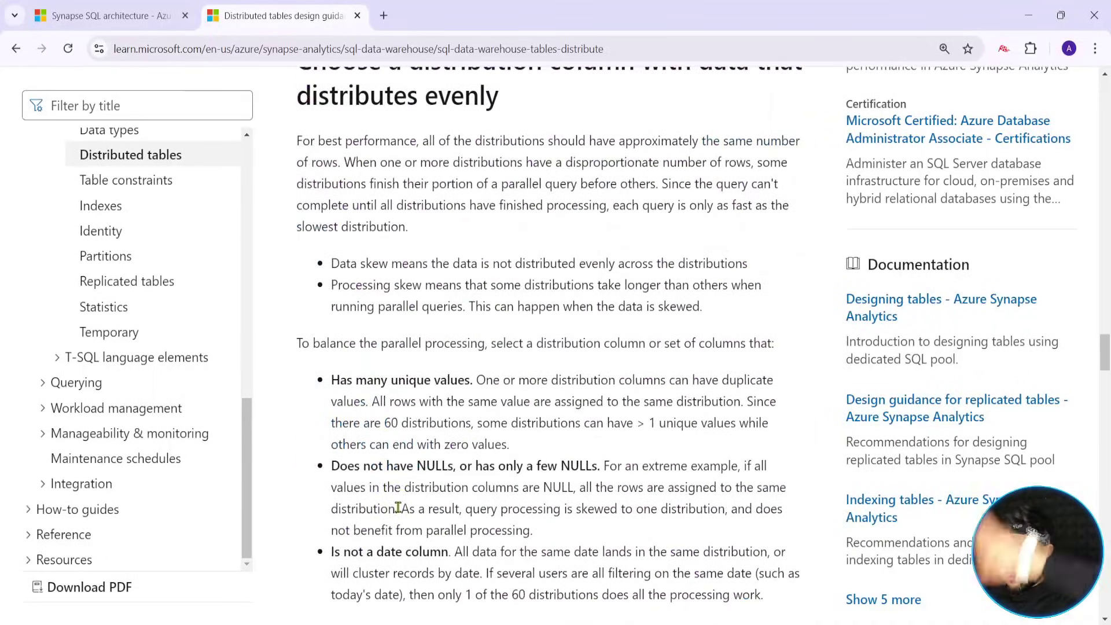
{"action": "scroll", "coordinate": [405, 486], "scroll_direction": "down", "scroll_amount": 6}
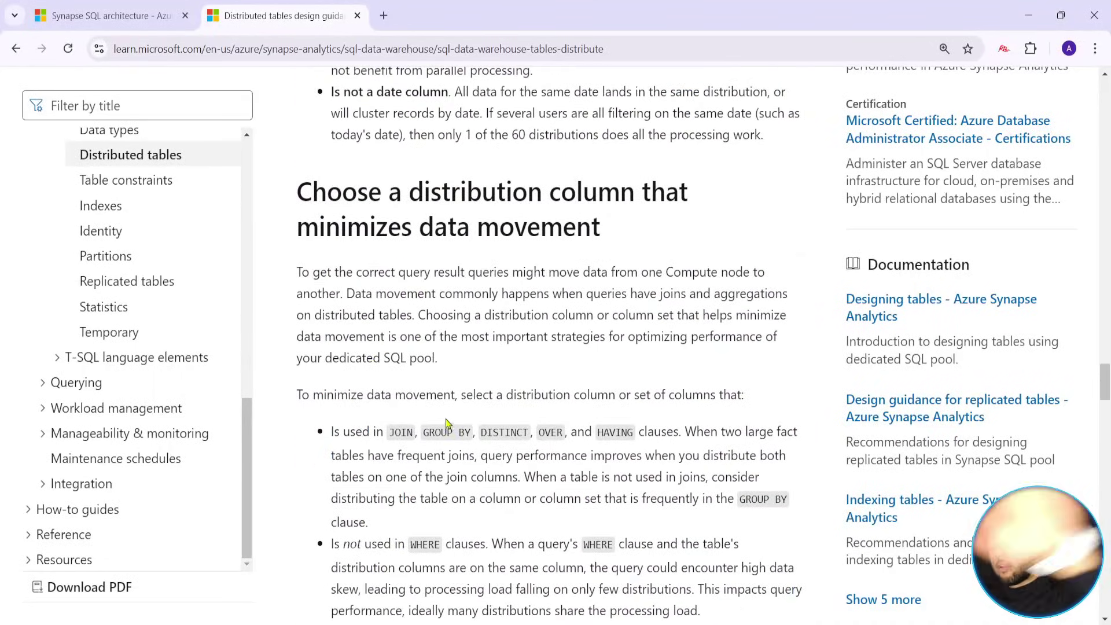
{"action": "scroll", "coordinate": [446, 427], "scroll_direction": "down", "scroll_amount": 7}
{"action": "scroll", "coordinate": [355, 477], "scroll_direction": "up", "scroll_amount": 8}
{"action": "scroll", "coordinate": [320, 459], "scroll_direction": "up", "scroll_amount": 20}
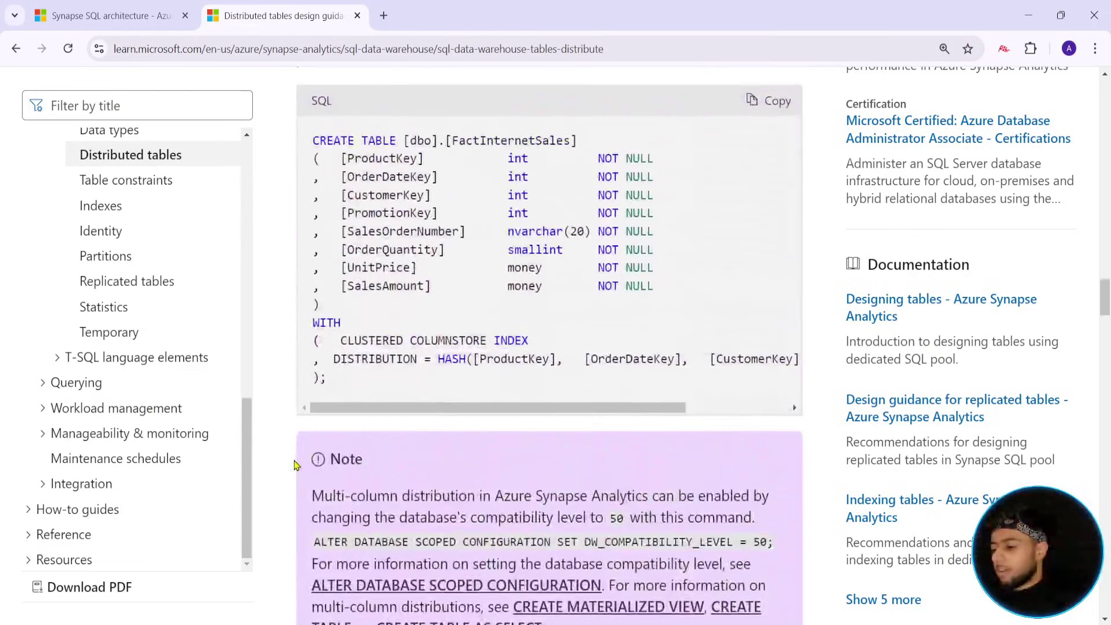
{"action": "scroll", "coordinate": [295, 446], "scroll_direction": "up", "scroll_amount": 15}
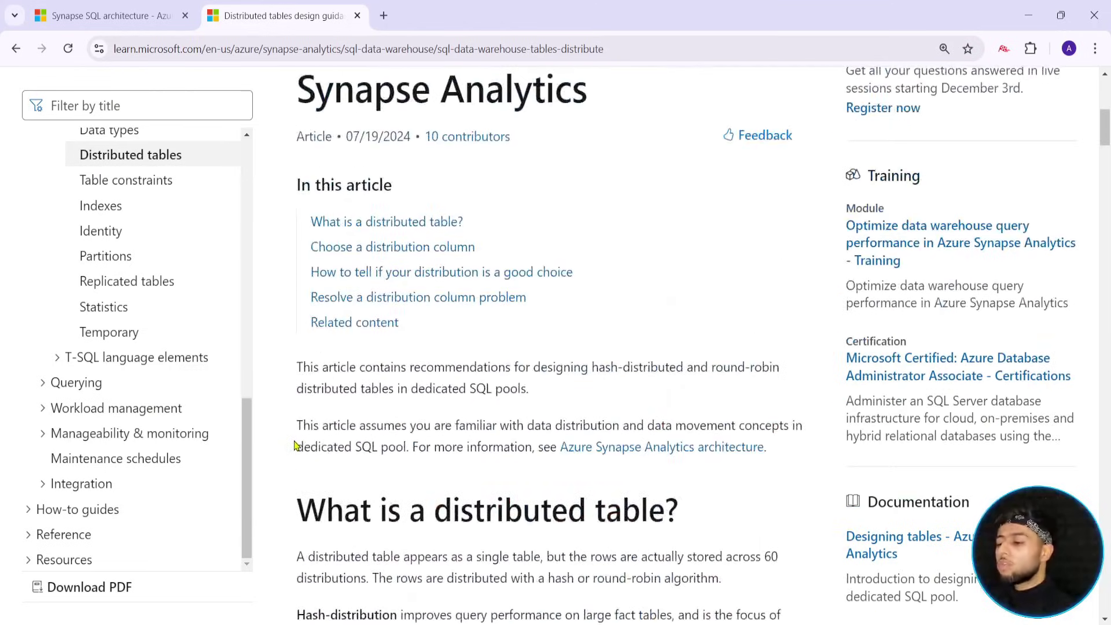
Mark the heading "What is a distributed table?" with a pink box and arrow, underline its first sentence, and clear the annotations
{"action": "scroll", "coordinate": [301, 448], "scroll_direction": "down", "scroll_amount": 5}
{"action": "mouse_move", "coordinate": [277, 104]}
{"action": "left_mouse_down"}
{"action": "mouse_move", "coordinate": [550, 145]}
{"action": "mouse_move", "coordinate": [714, 150]}
{"action": "mouse_move", "coordinate": [828, 97]}
{"action": "left_mouse_up"}
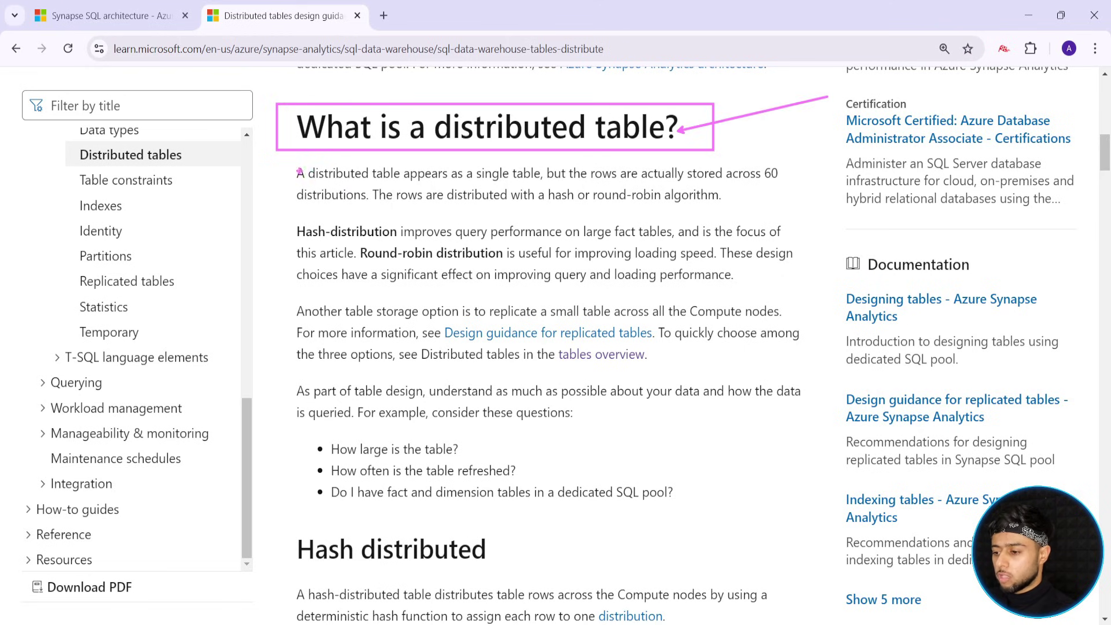
{"action": "mouse_move", "coordinate": [283, 204]}
{"action": "left_mouse_down"}
{"action": "mouse_move", "coordinate": [320, 212]}
{"action": "mouse_move", "coordinate": [314, 183]}
{"action": "mouse_move", "coordinate": [354, 182]}
{"action": "mouse_move", "coordinate": [786, 191]}
{"action": "left_mouse_up"}
{"action": "left_click_drag", "start_coordinate": [298, 207], "coordinate": [368, 207]}
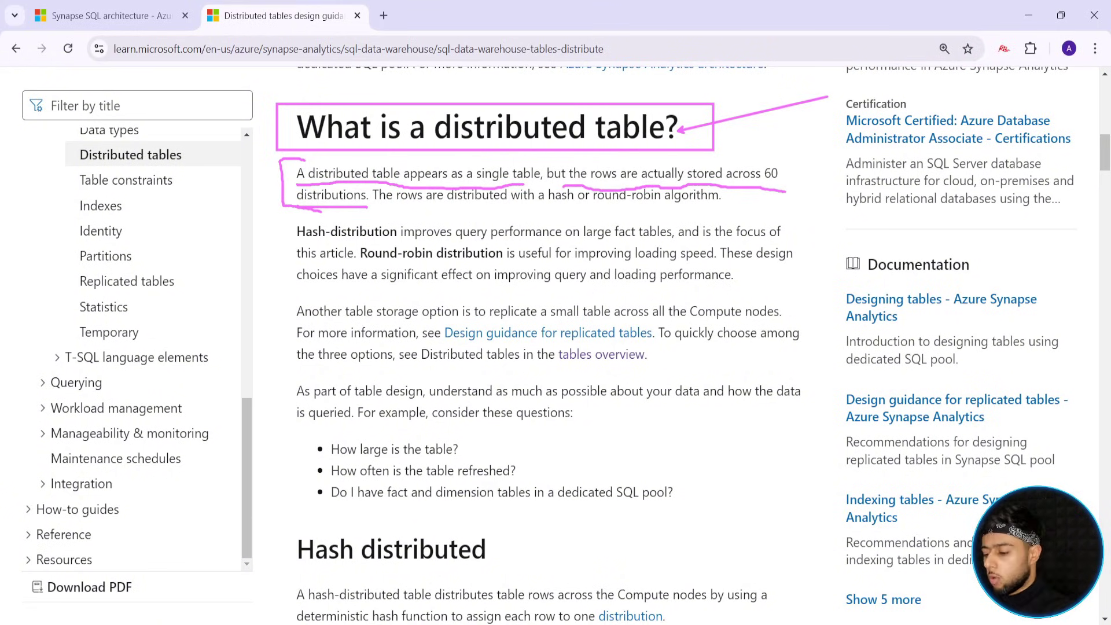
{"action": "key", "text": "Escape"}
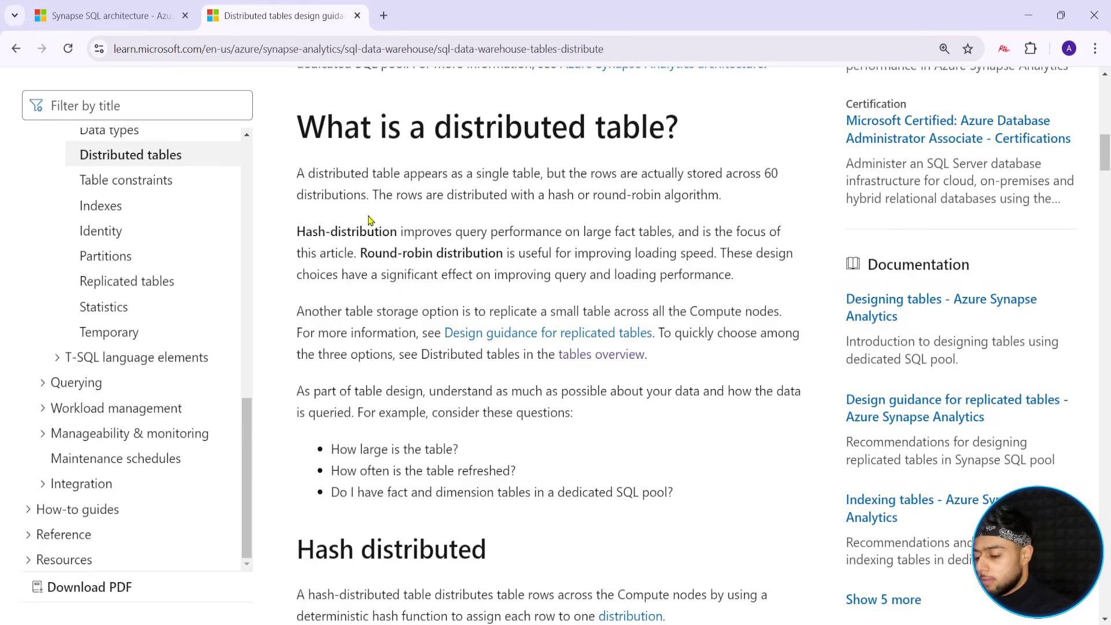
Mark the "Hash distributed" heading with a red box and an arrow pointing to it
{"action": "scroll", "coordinate": [275, 349], "scroll_direction": "down", "scroll_amount": 4}
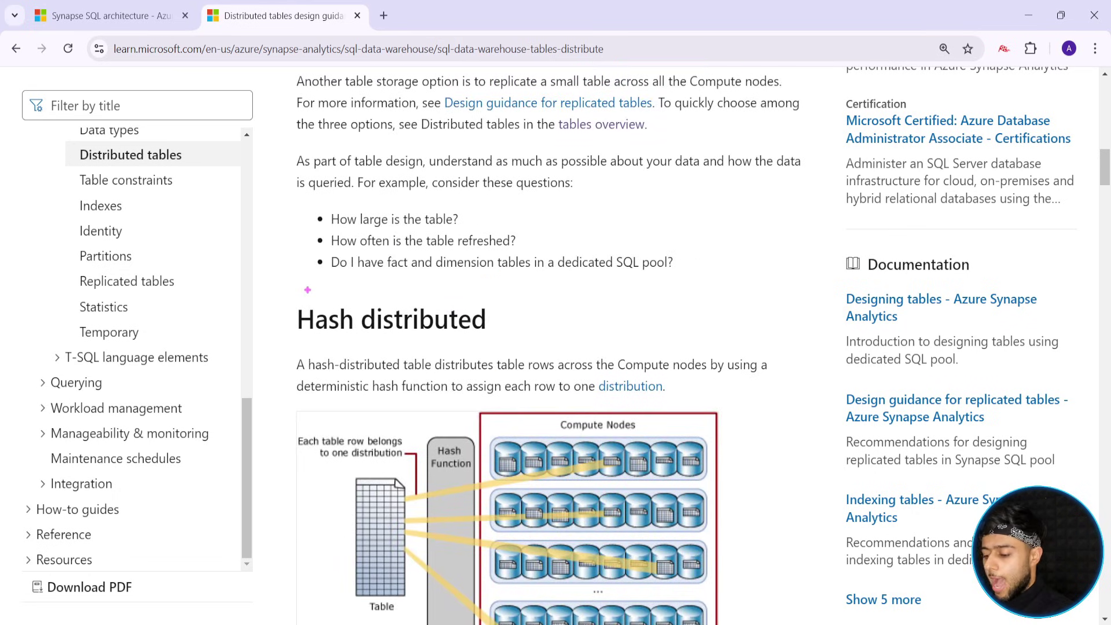
{"action": "mouse_move", "coordinate": [277, 292]}
{"action": "left_mouse_down"}
{"action": "mouse_move", "coordinate": [322, 339]}
{"action": "mouse_move", "coordinate": [512, 345]}
{"action": "mouse_move", "coordinate": [657, 288]}
{"action": "left_mouse_up"}
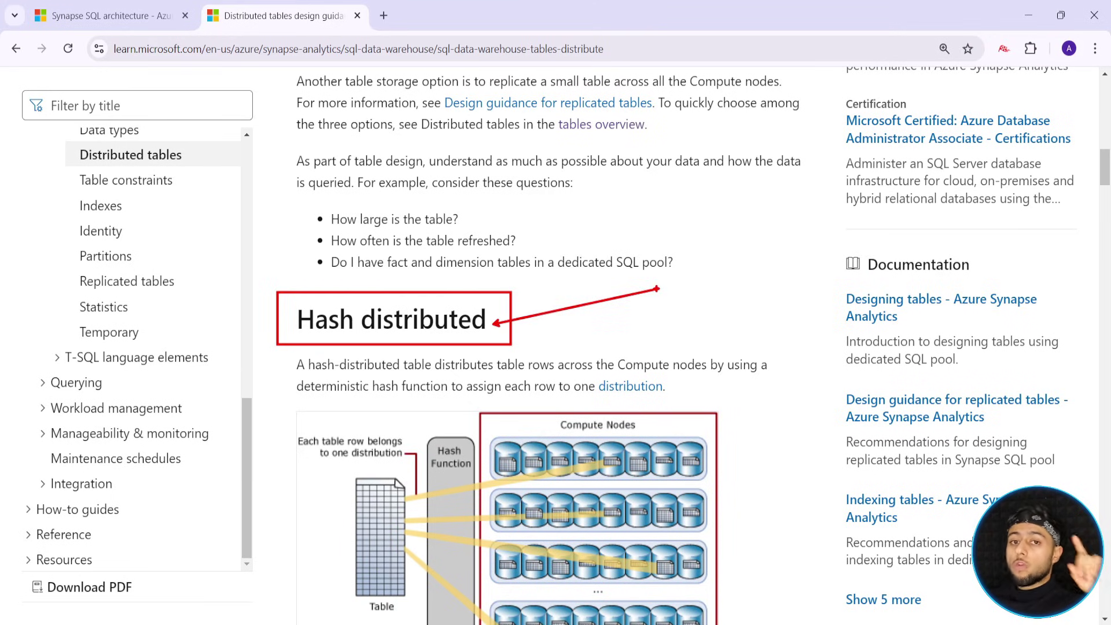